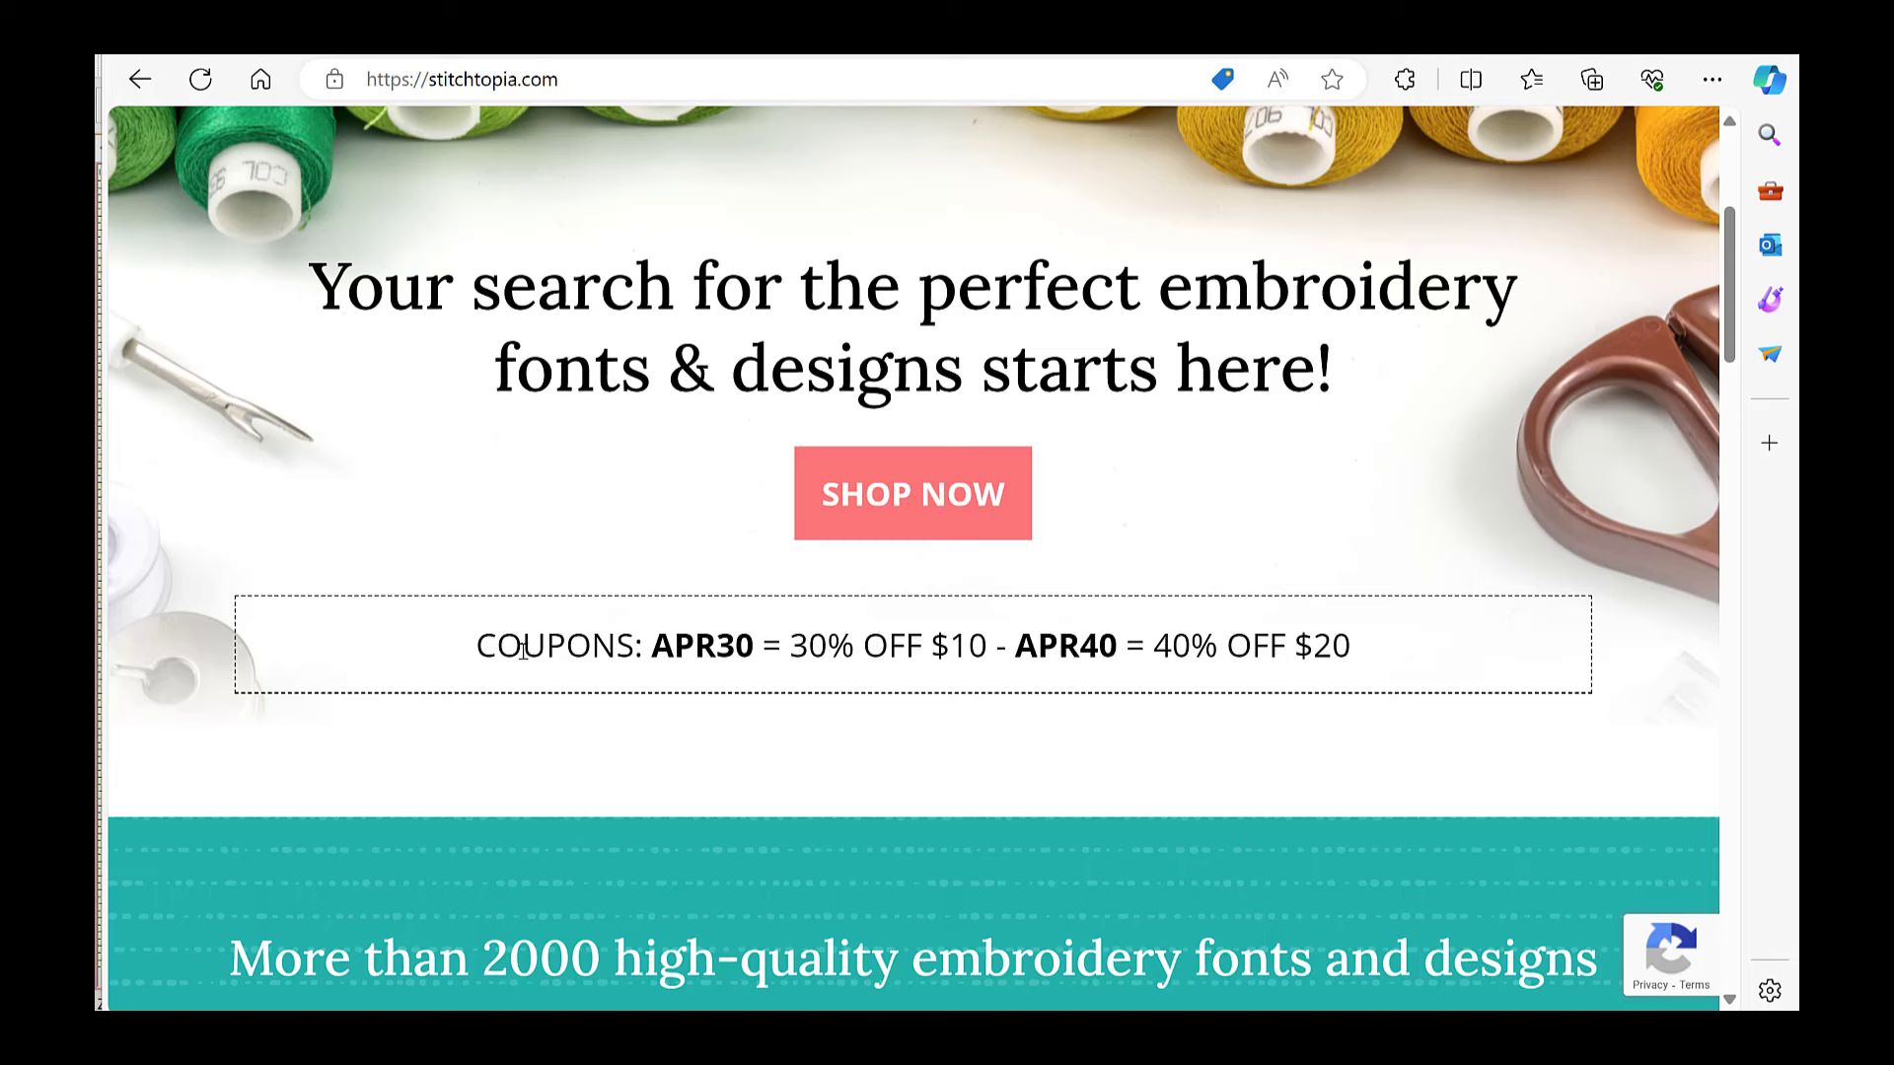
Step: Highlight the APR30 coupon offer on the Stitchtopia home page
left_click_drag(523, 651, 846, 647)
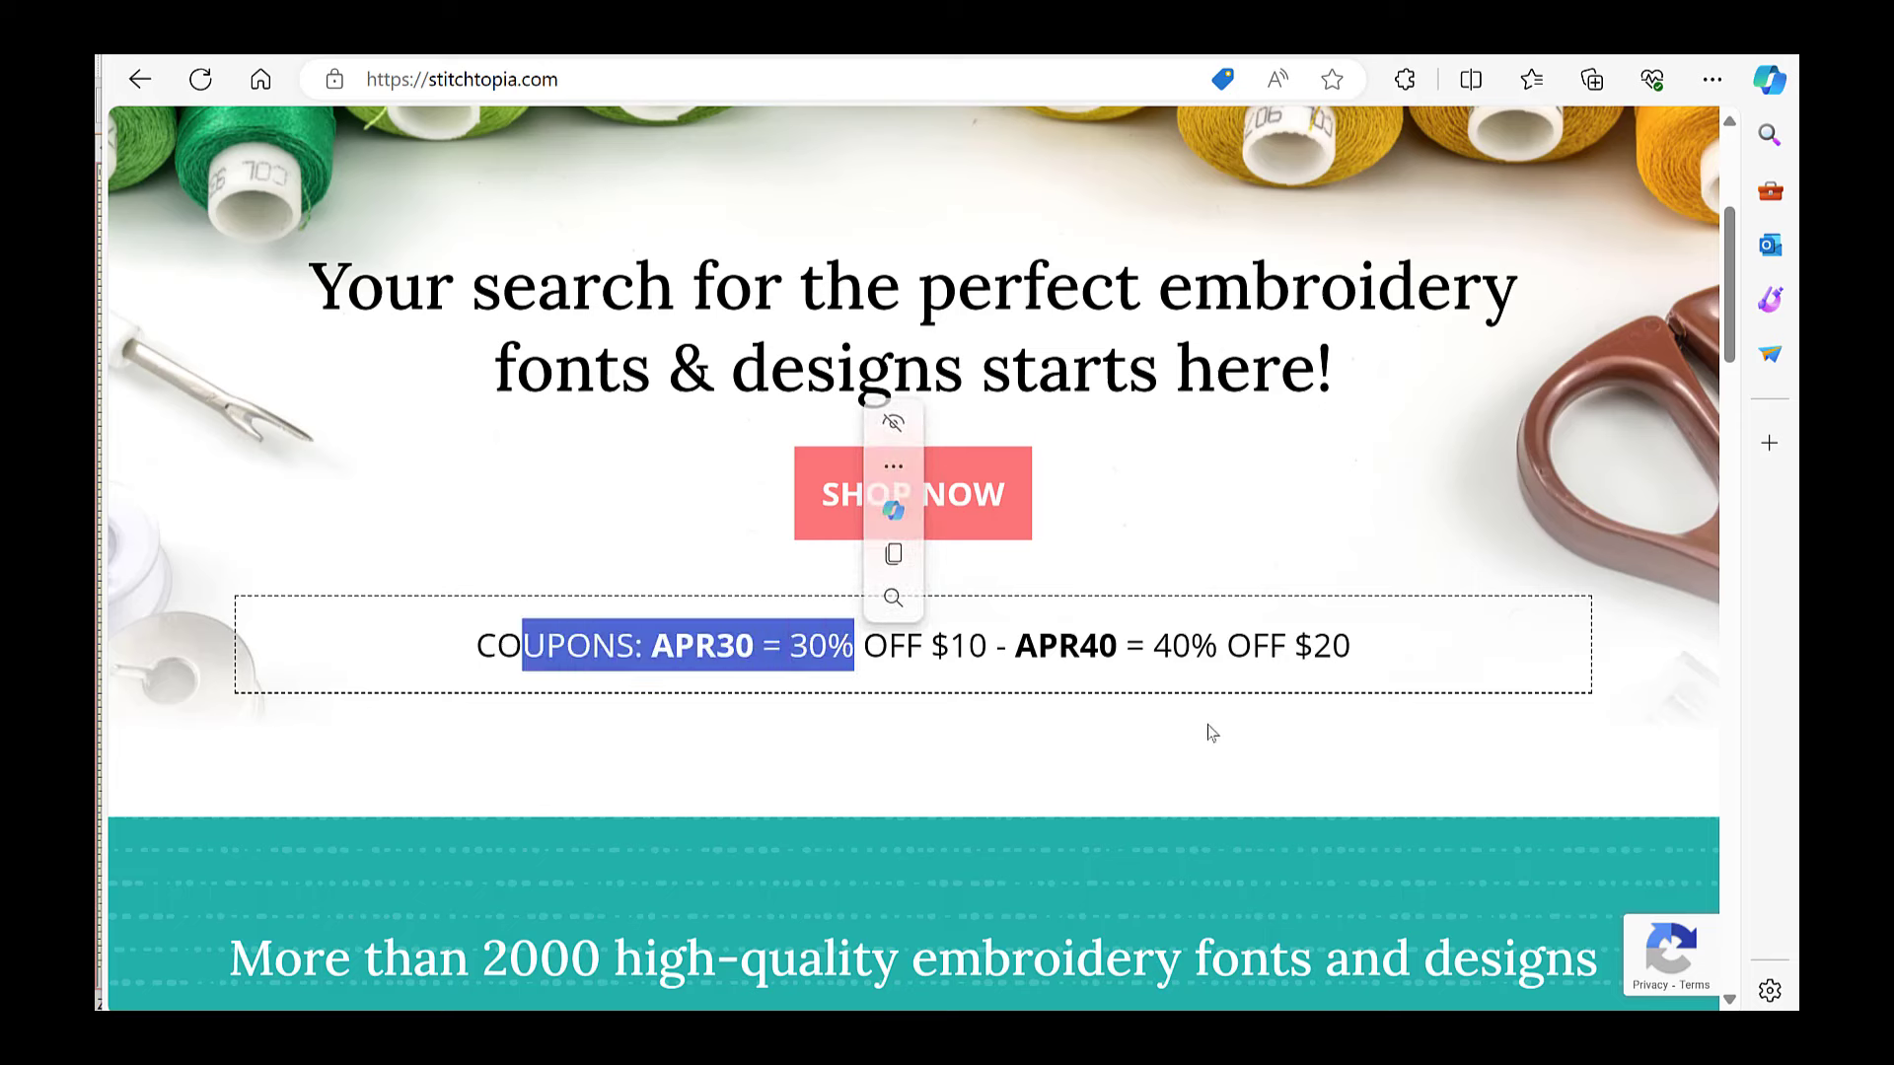
left_click(1375, 549)
scroll(1353, 509, "up", 4)
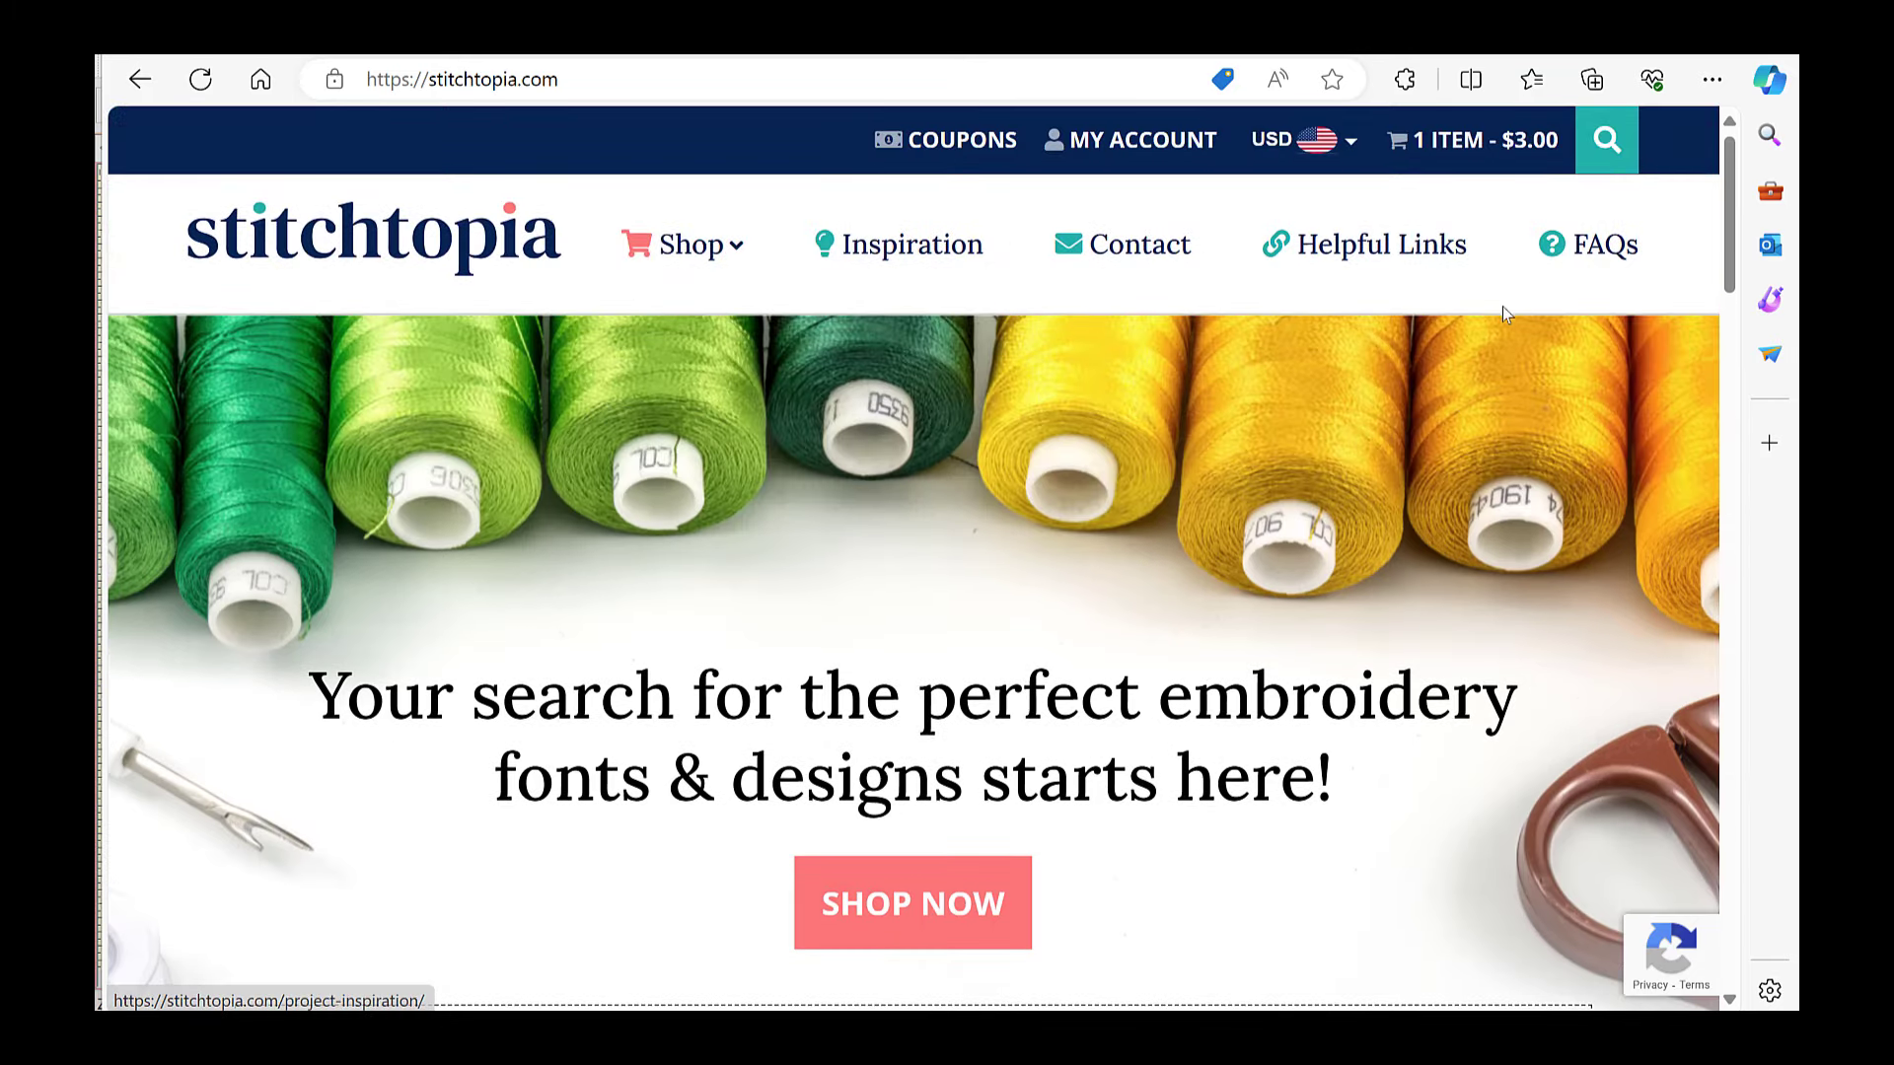
Step: Open the account's most recent order and review the price, description and file type on the Mayah Embroidery Font Bundle product page
left_click(1174, 146)
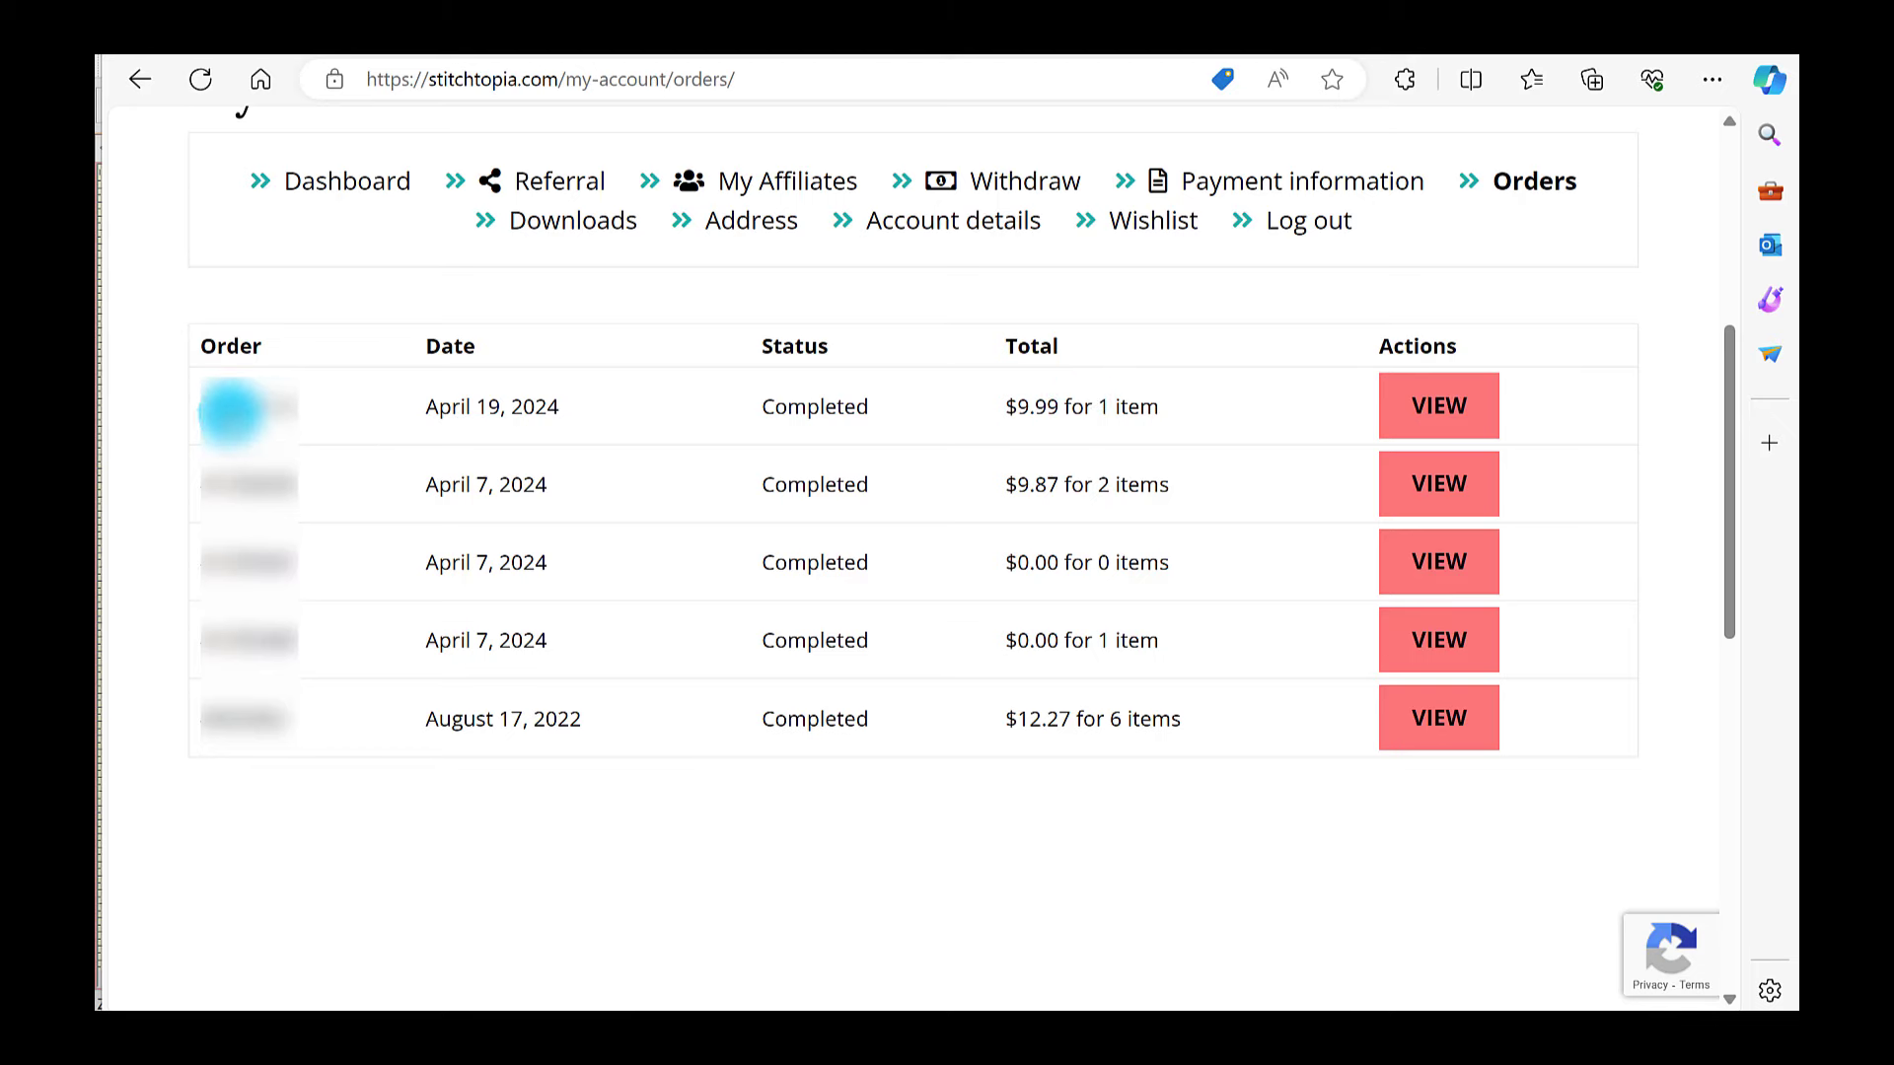
left_click(227, 410)
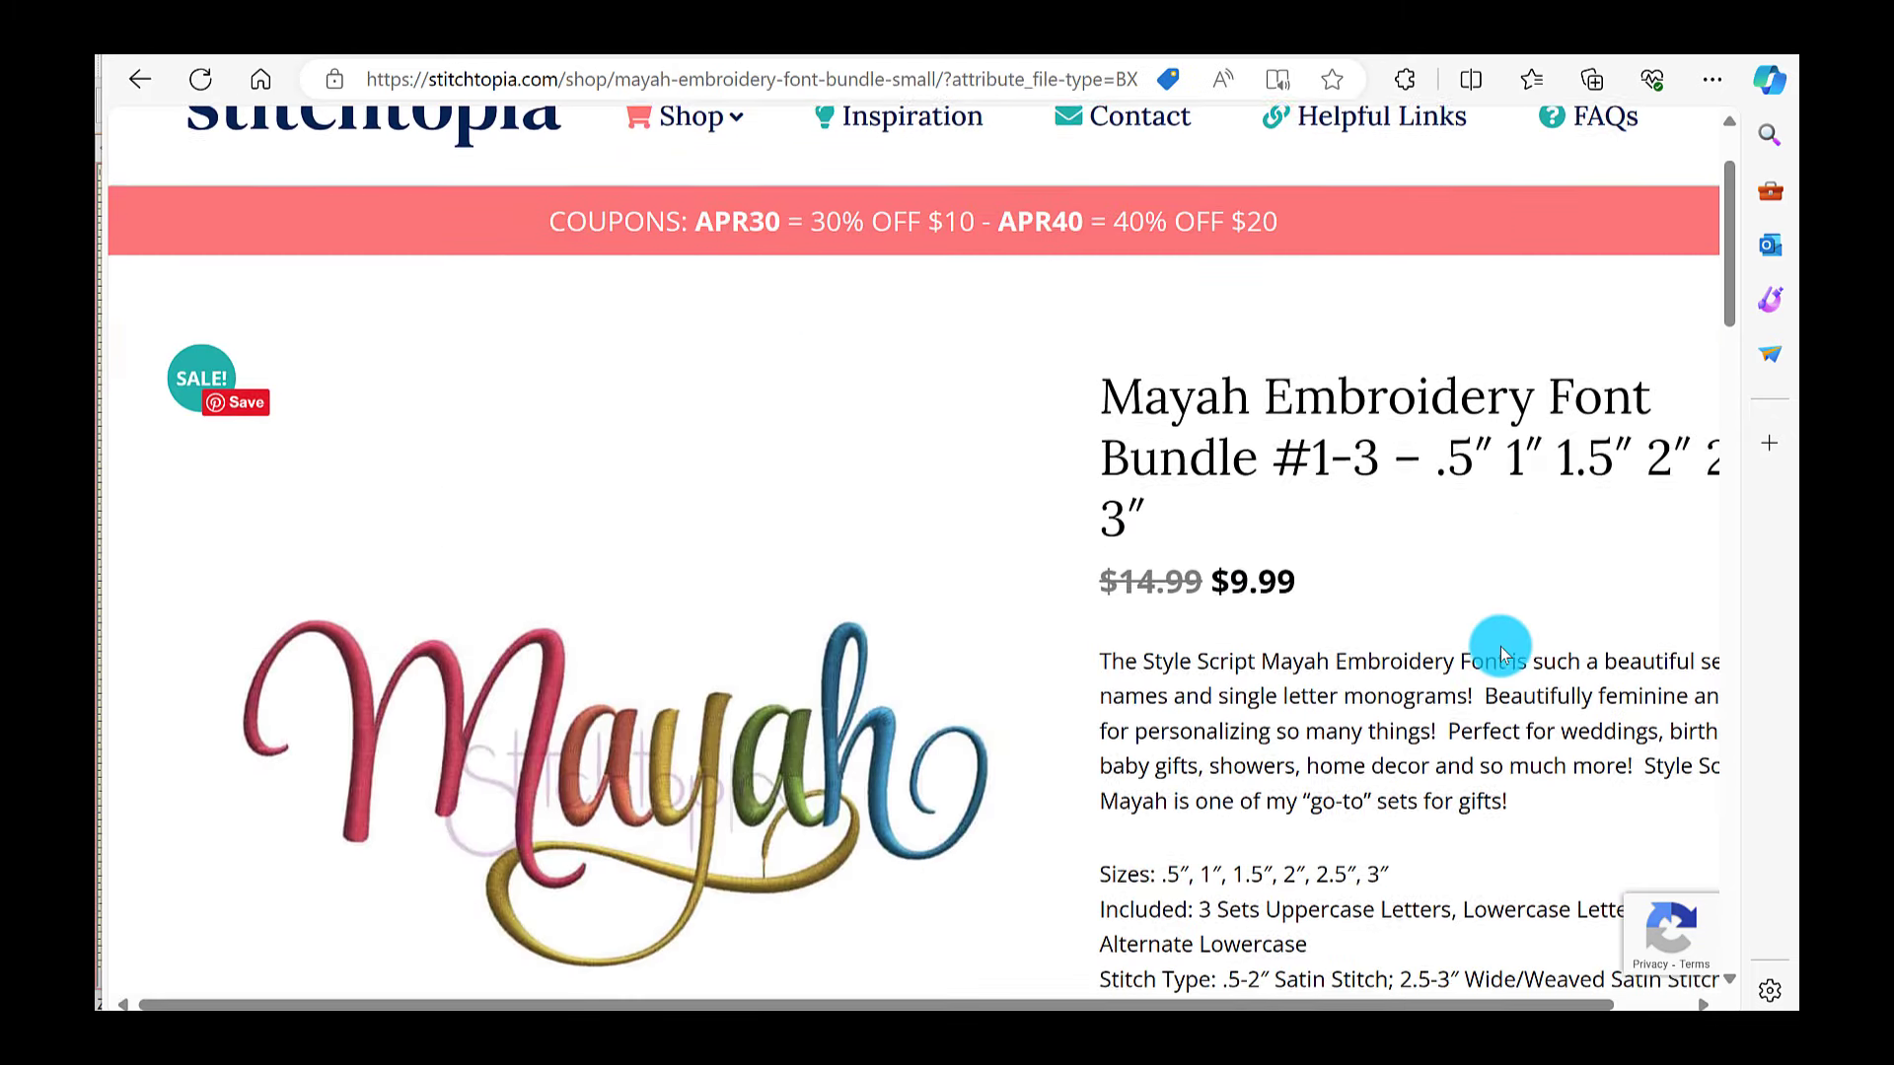
scroll(1588, 464, "down", 1)
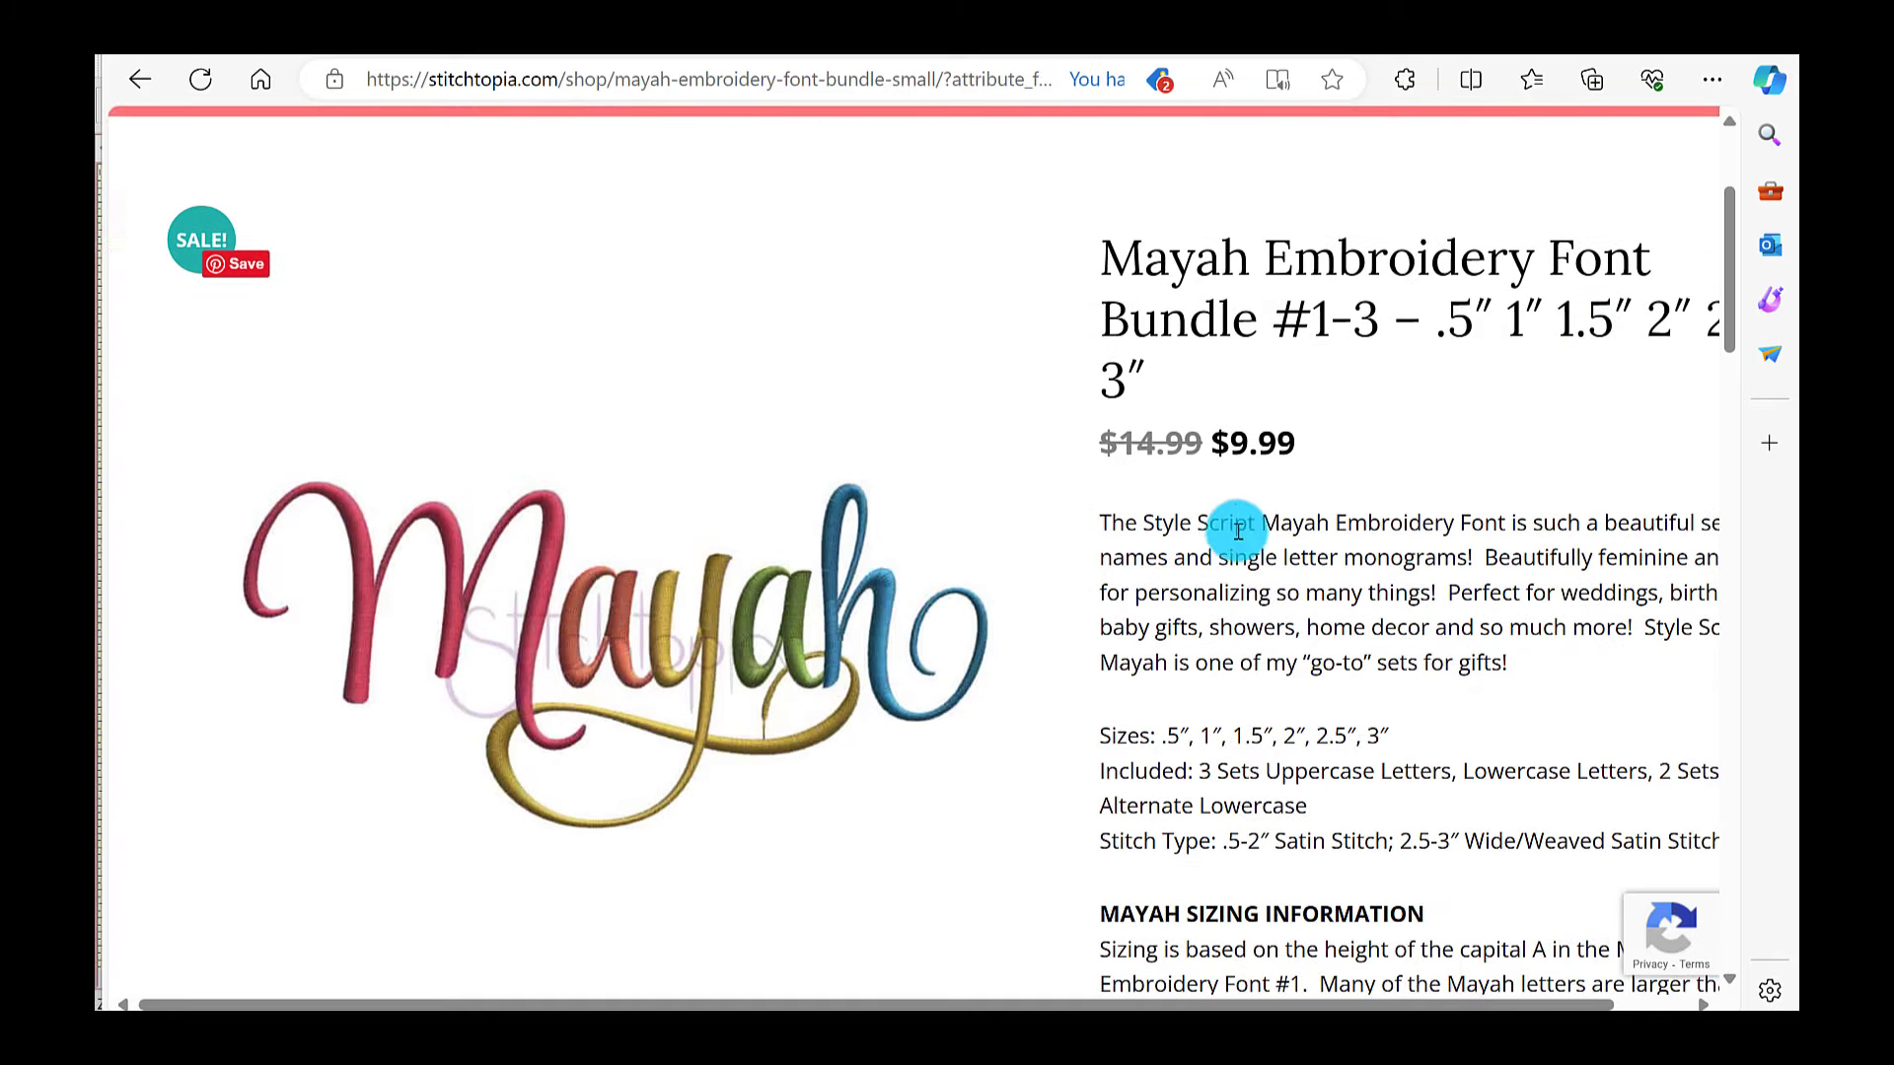
left_click_drag(1223, 443, 1314, 436)
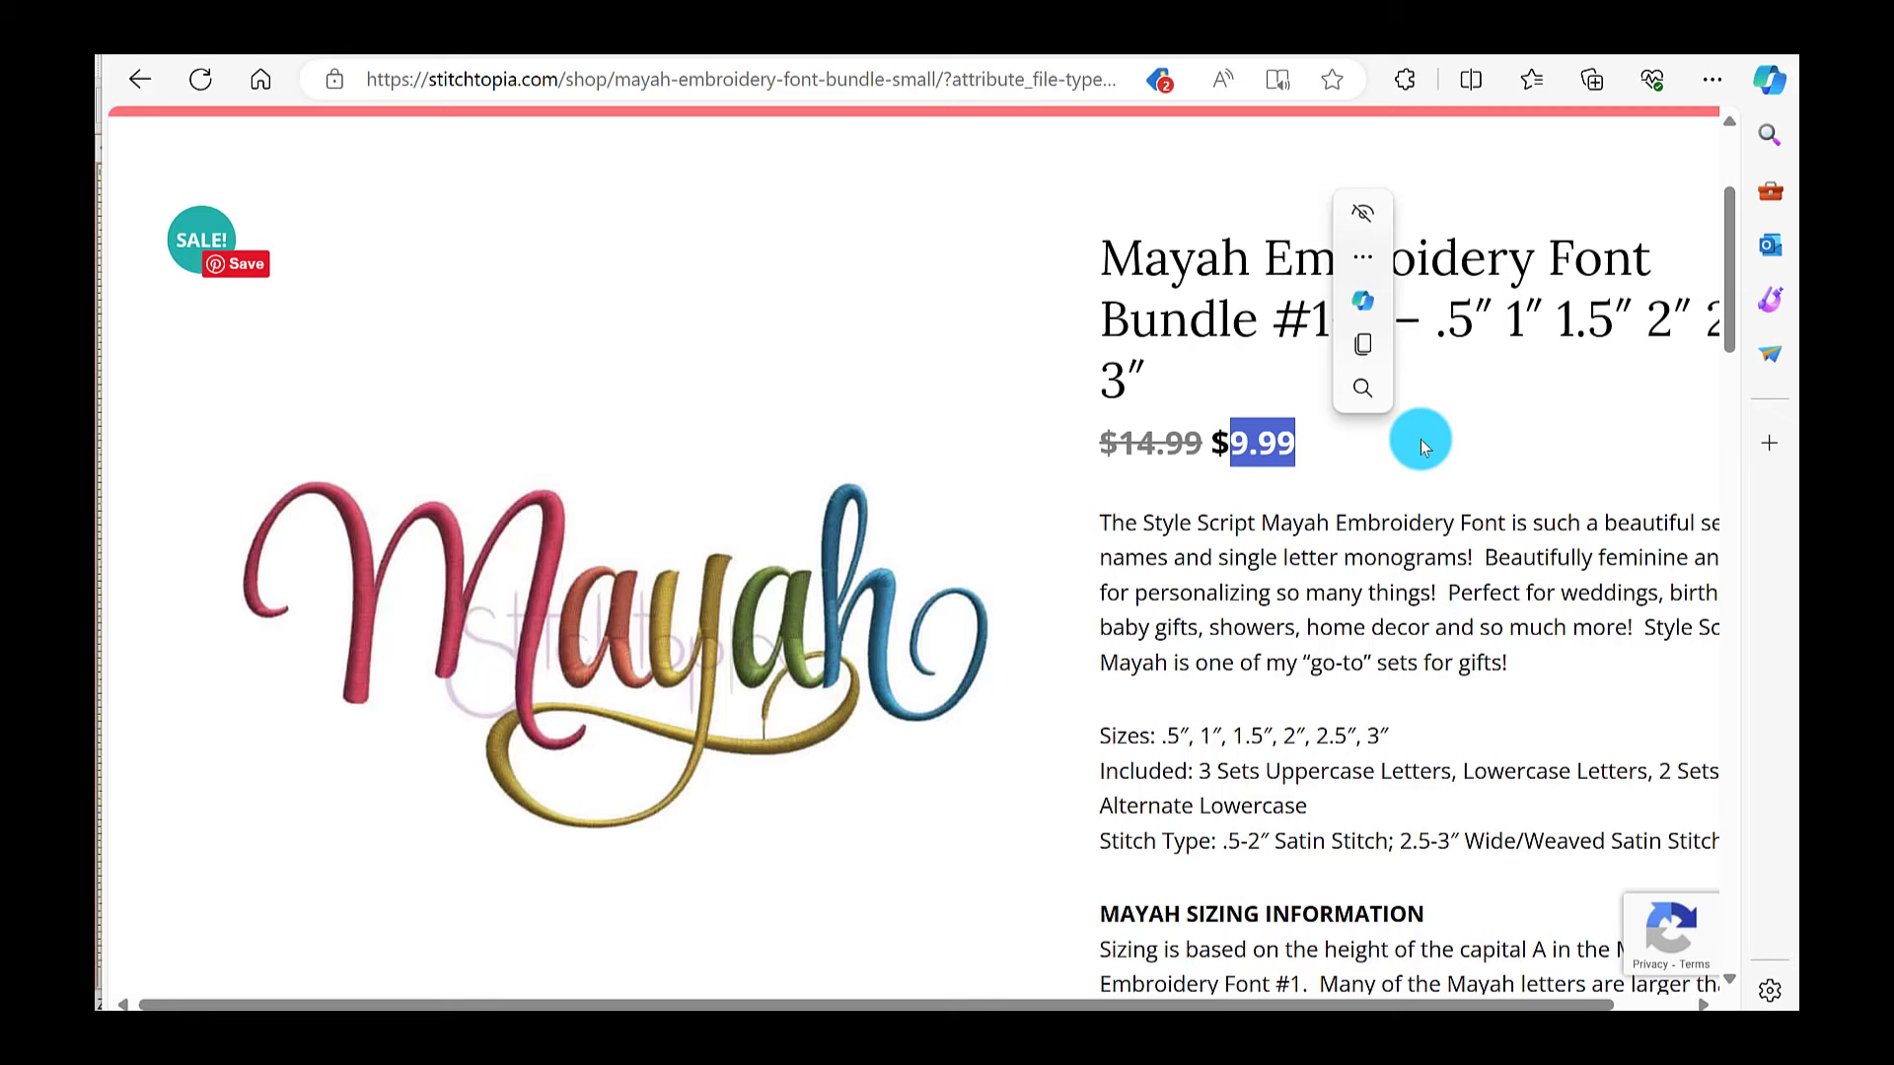
scroll(947, 567, "down", 5)
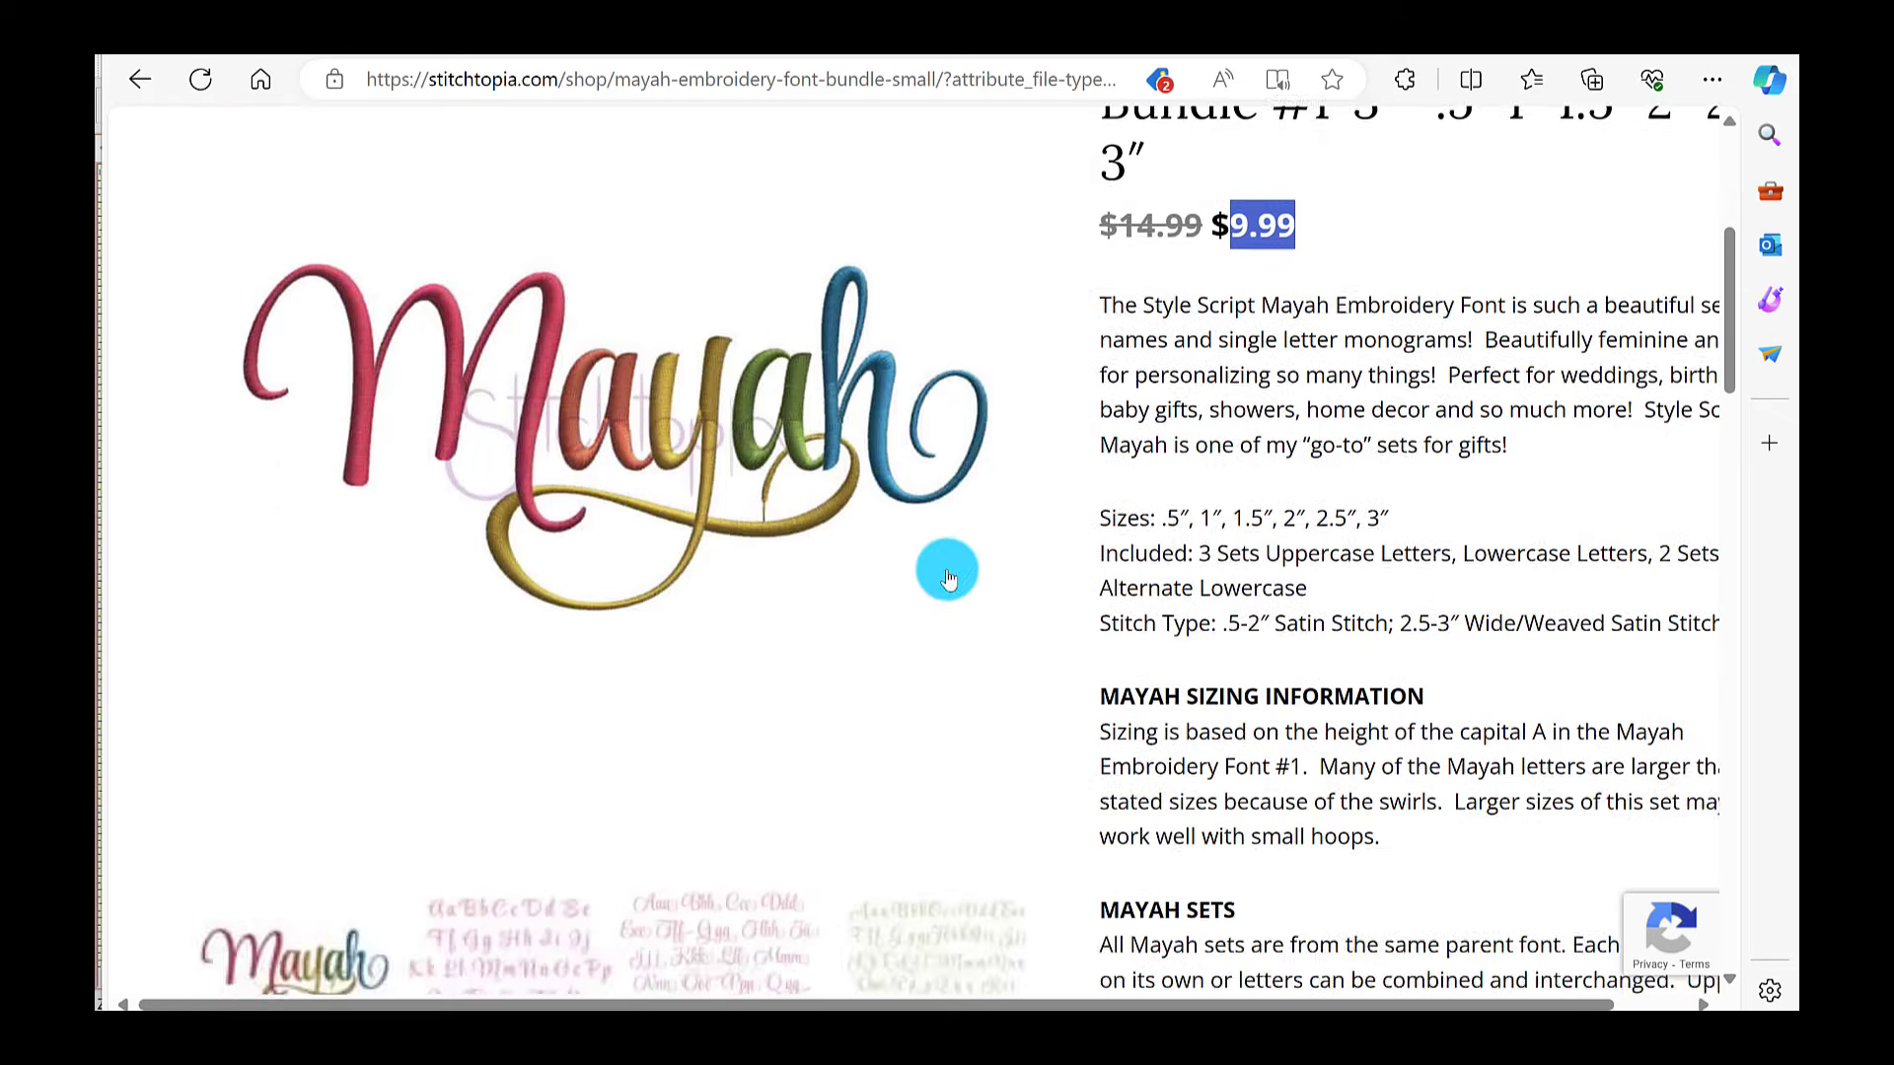
scroll(1277, 601, "down", 1)
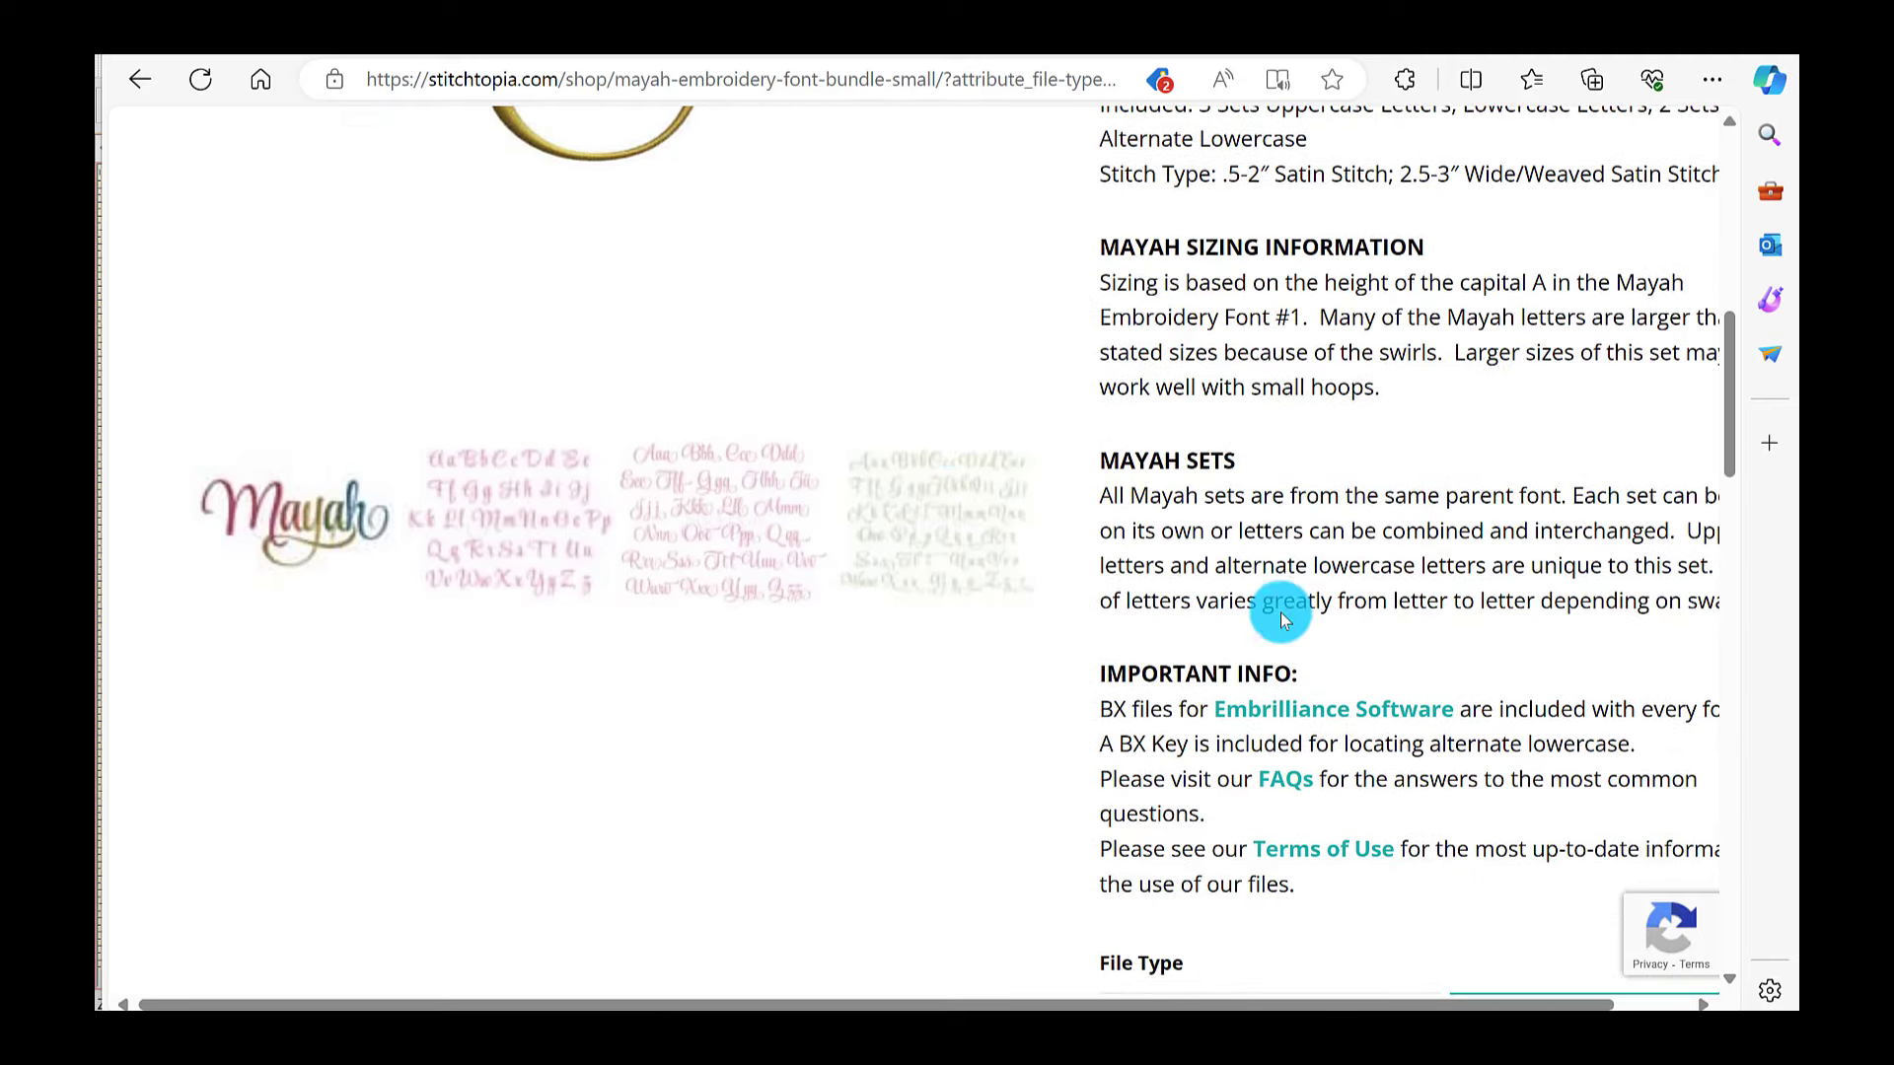
scroll(1270, 707, "down", 3)
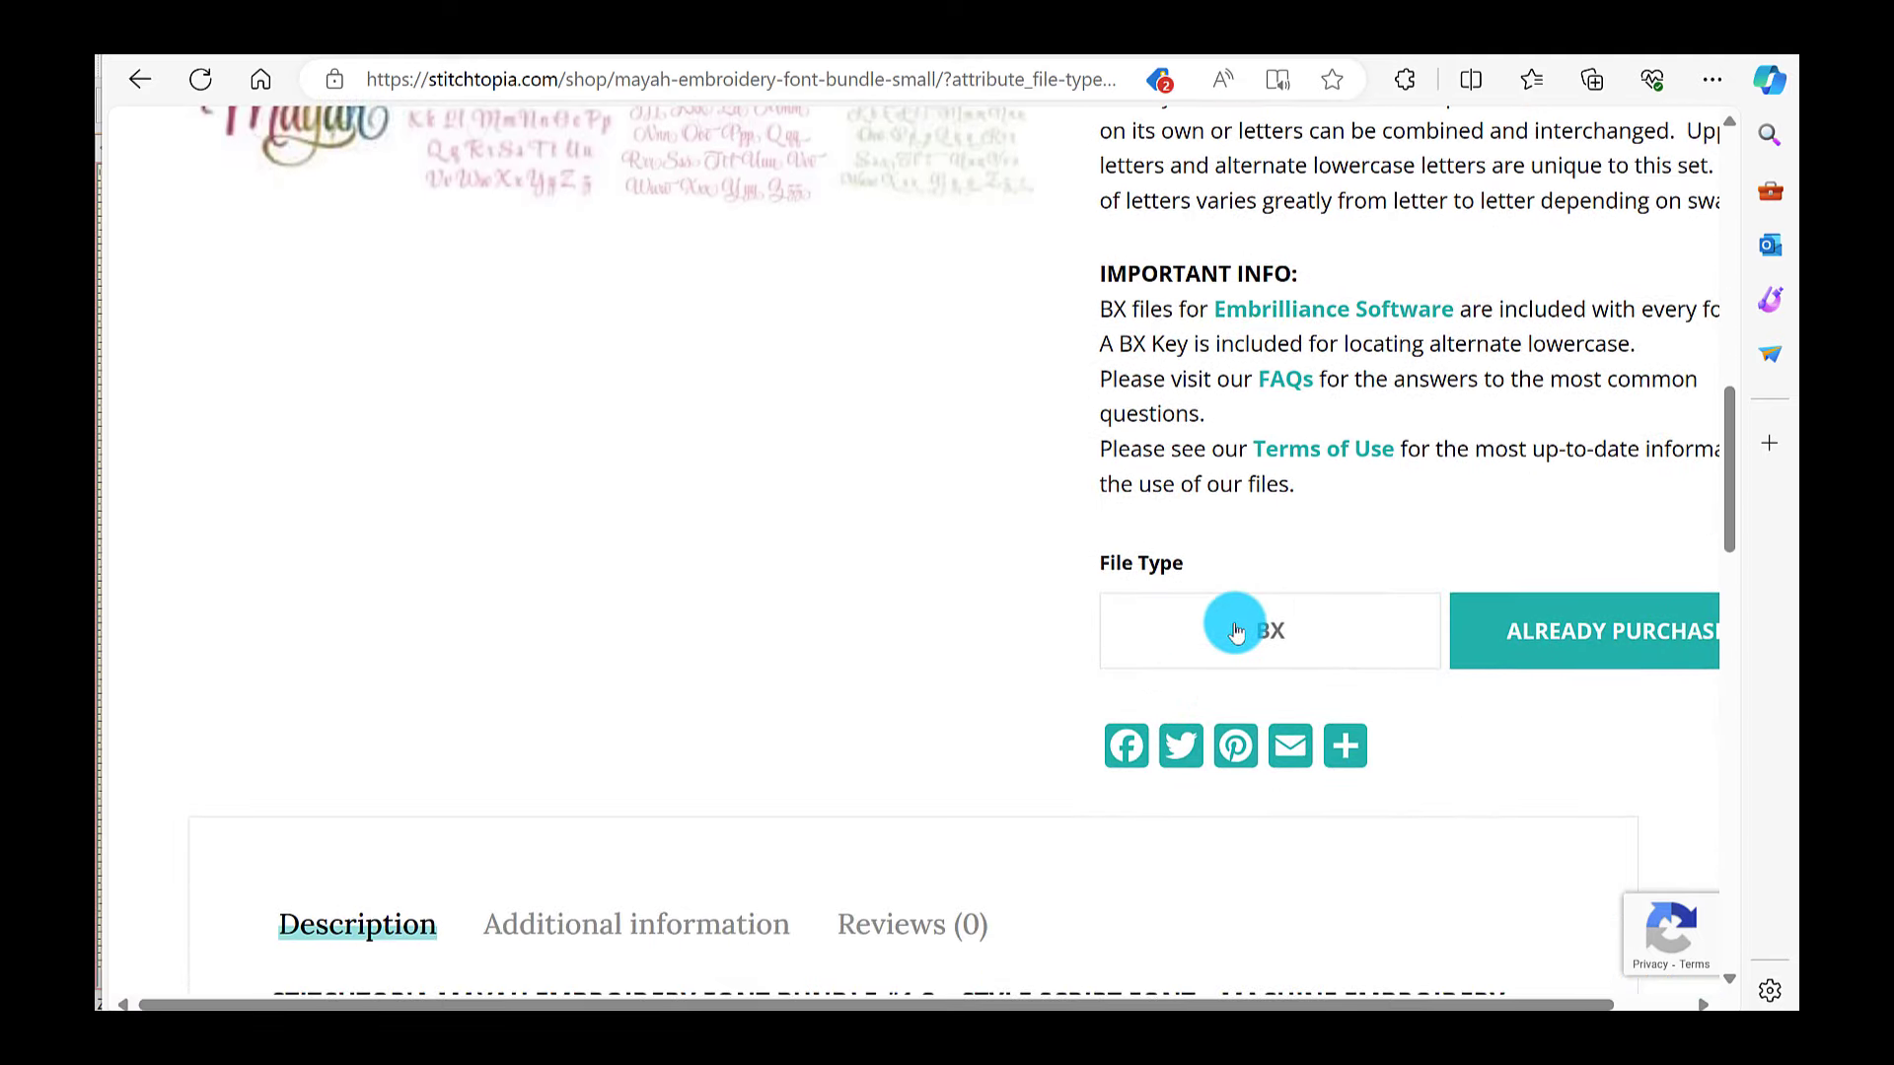
scroll(866, 500, "up", 10)
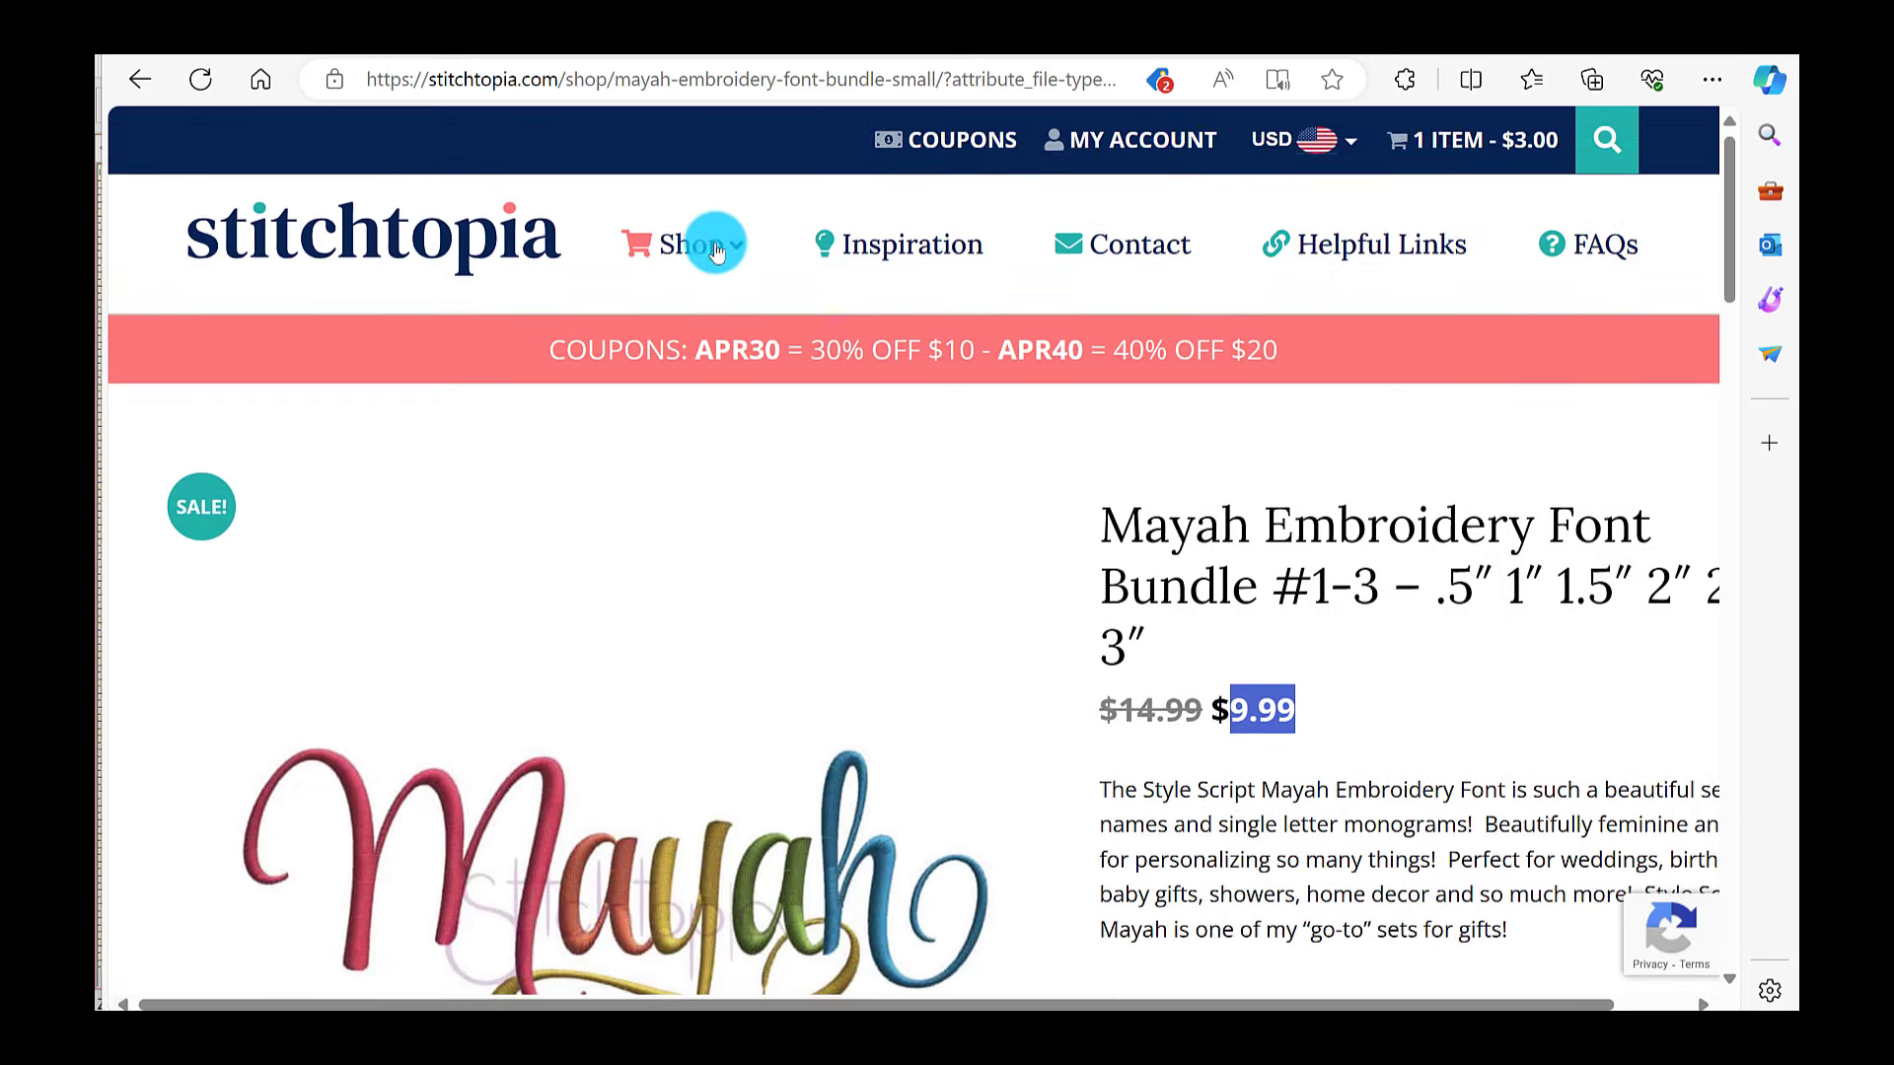
Step: Open the Adele Applique Font from the shop's full alphabets category and view its available file types
mouse_move(714, 253)
mouse_move(845, 395)
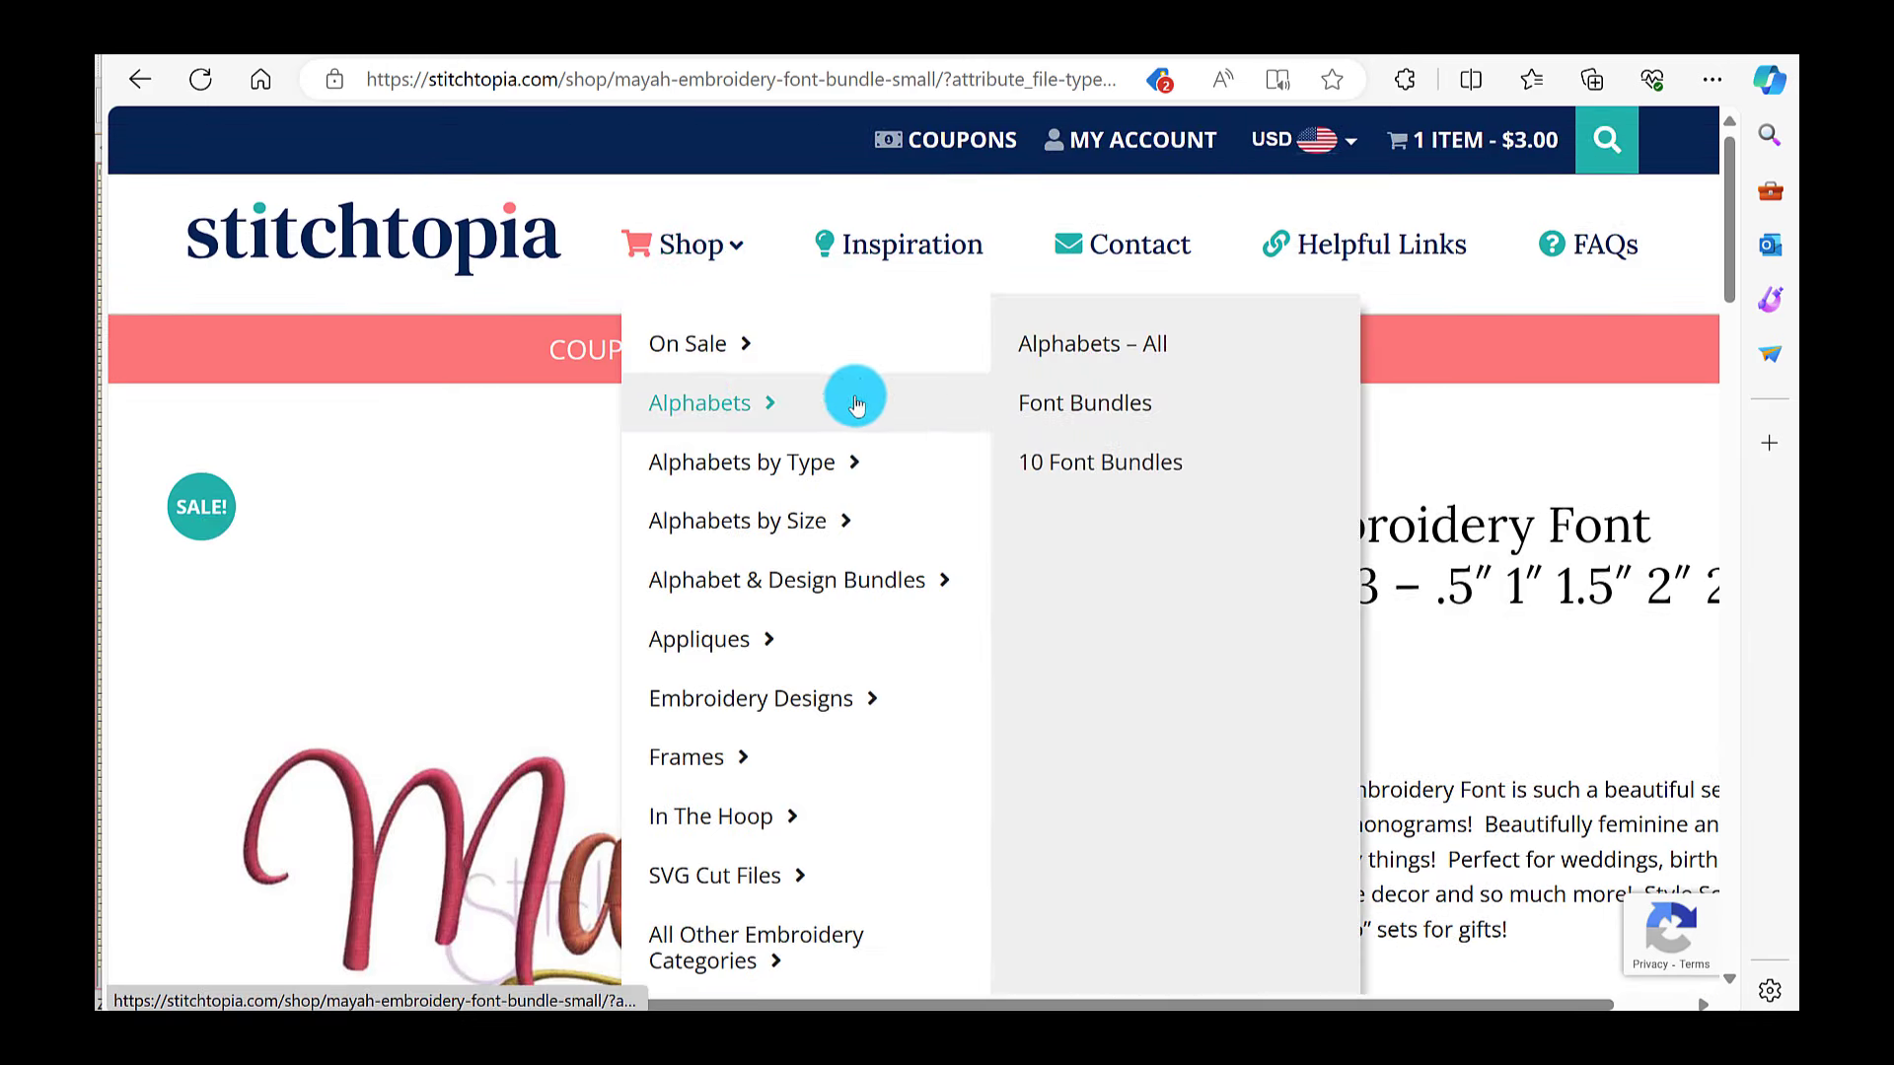
left_click(1135, 351)
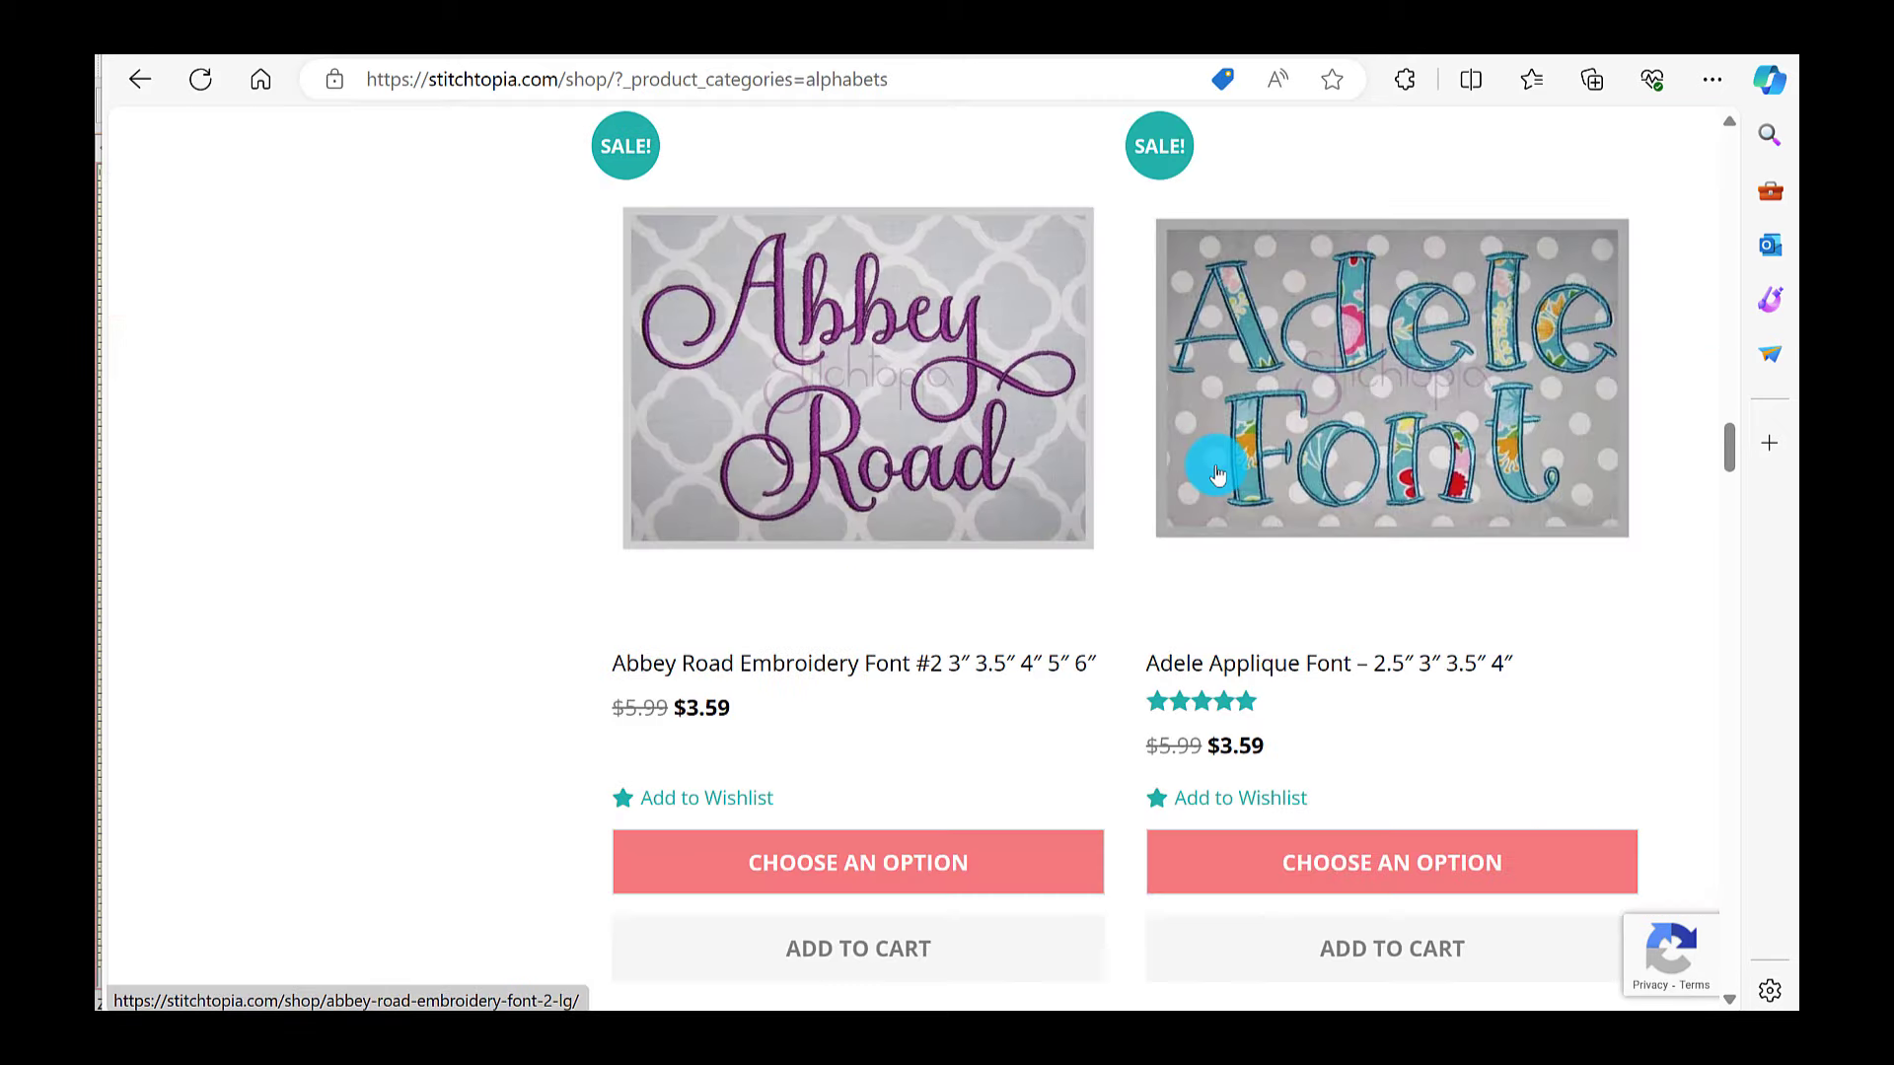
left_click(1397, 381)
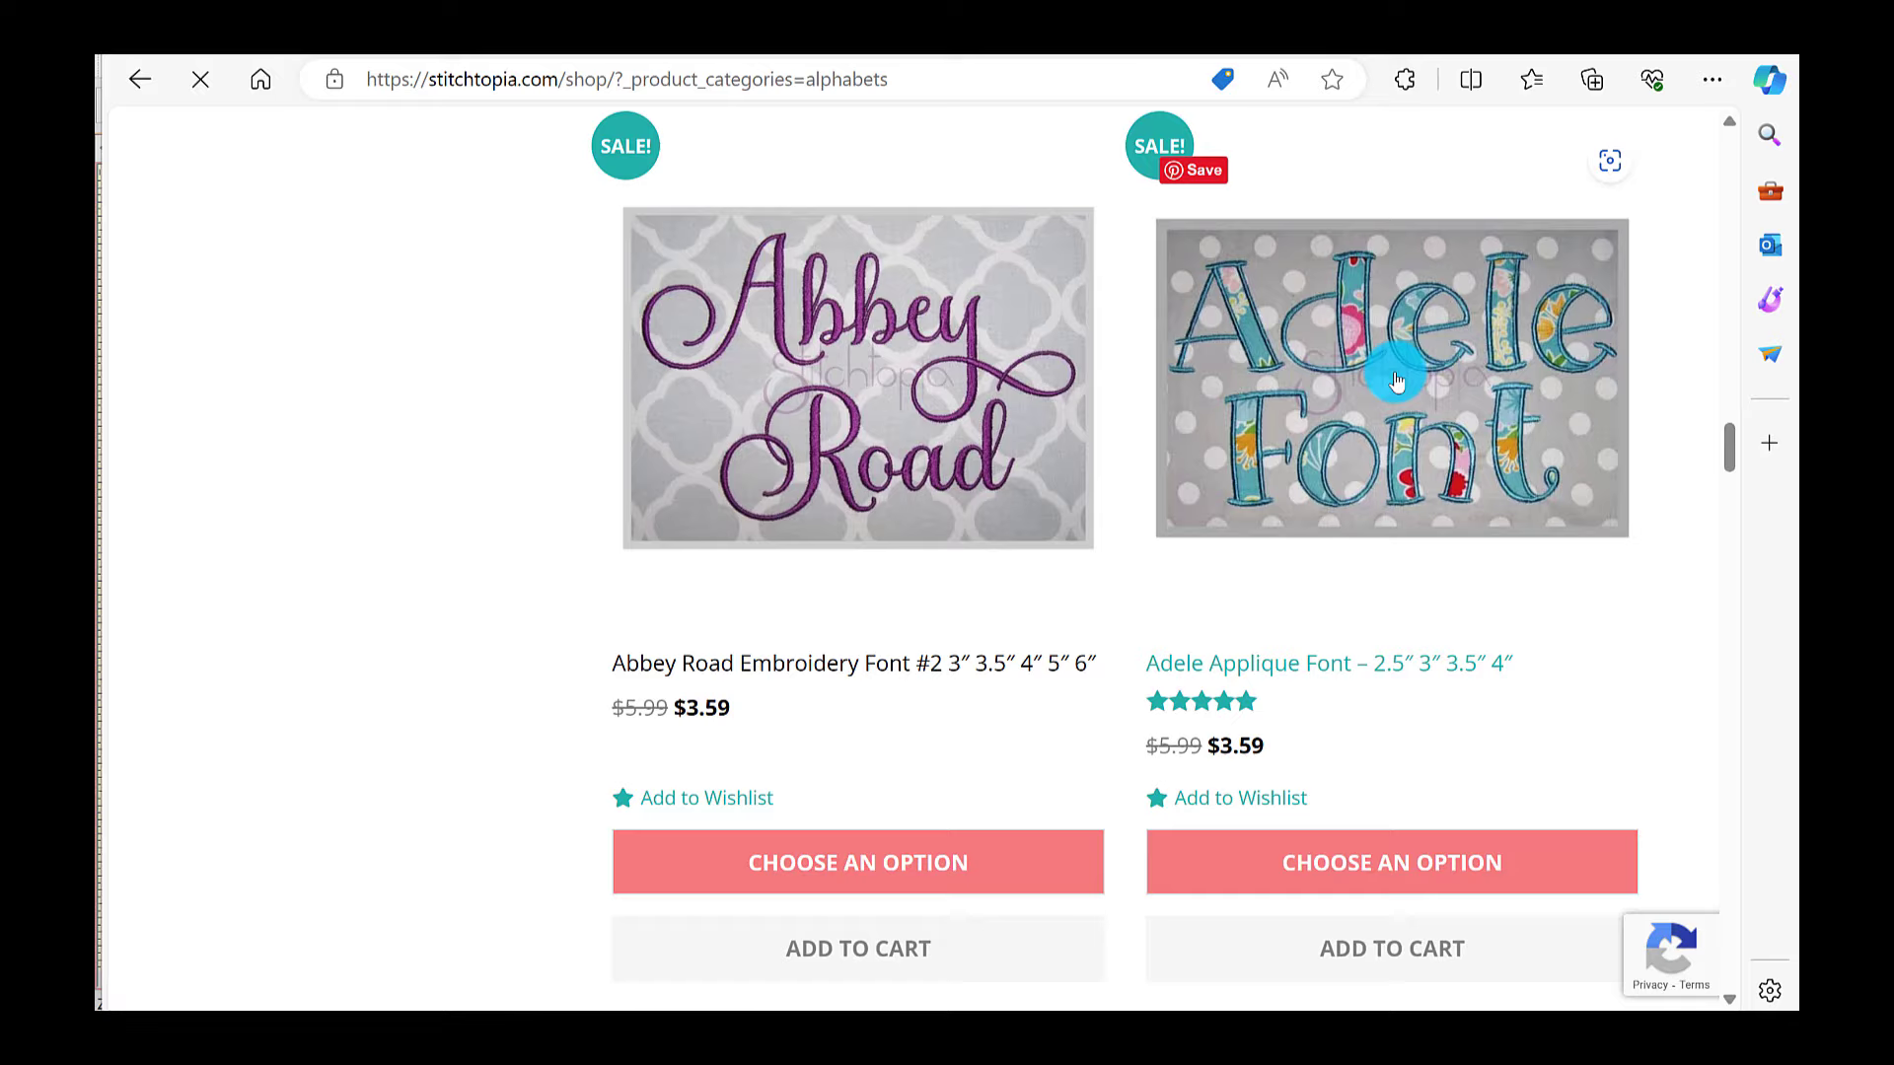
scroll(1322, 440, "down", 5)
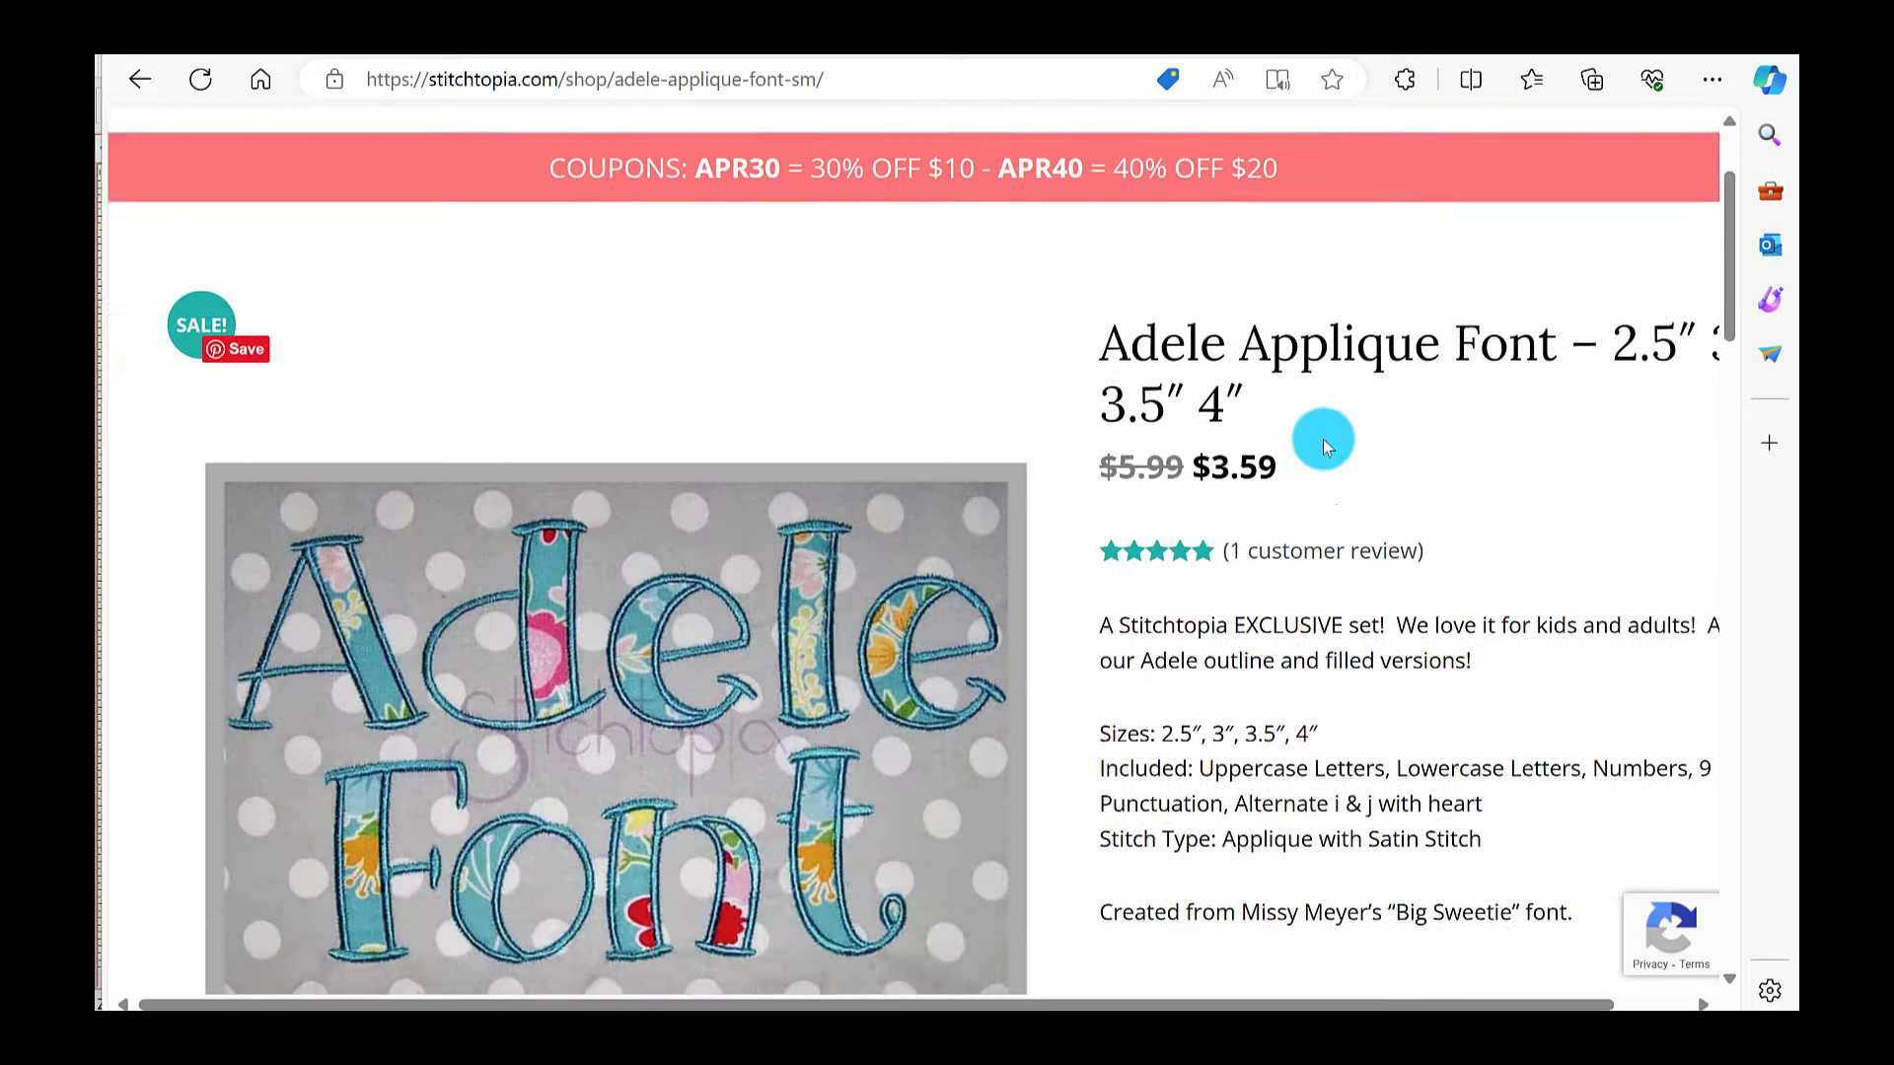
scroll(1267, 587, "down", 6)
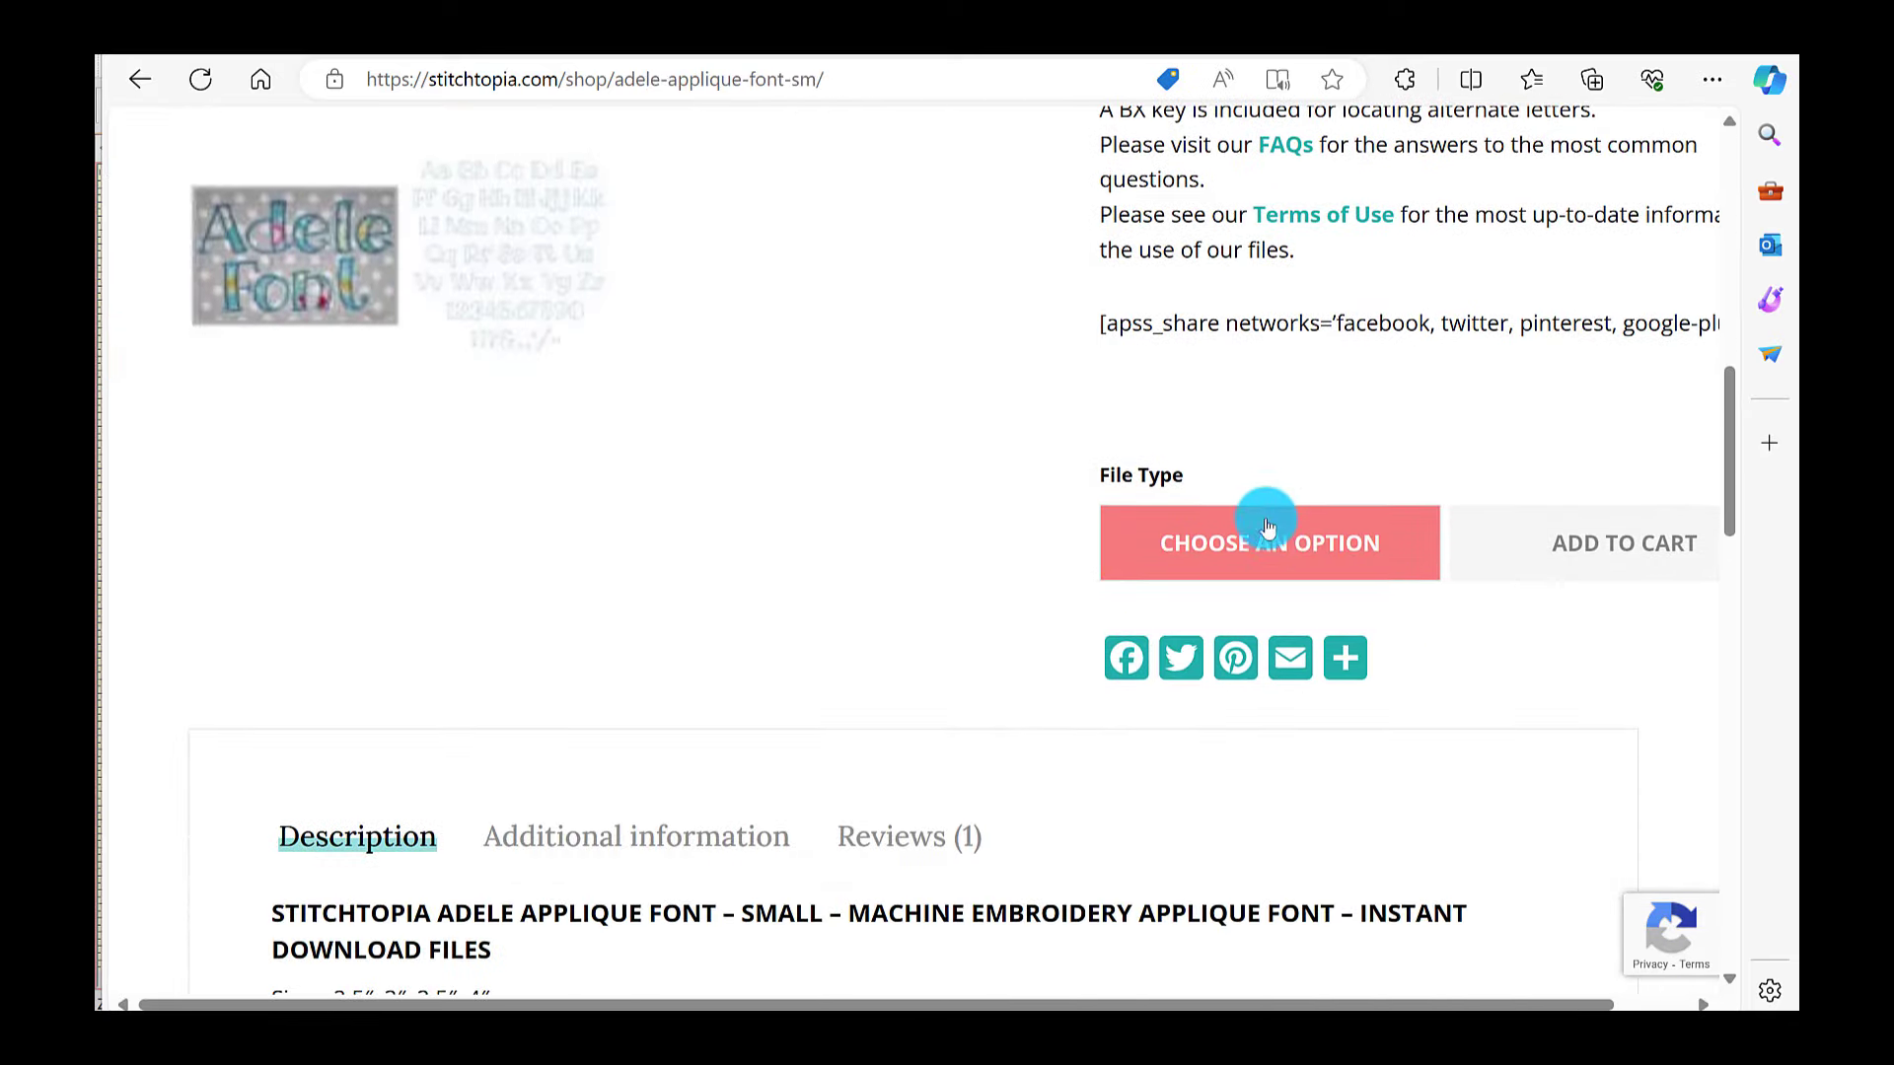
left_click(1378, 561)
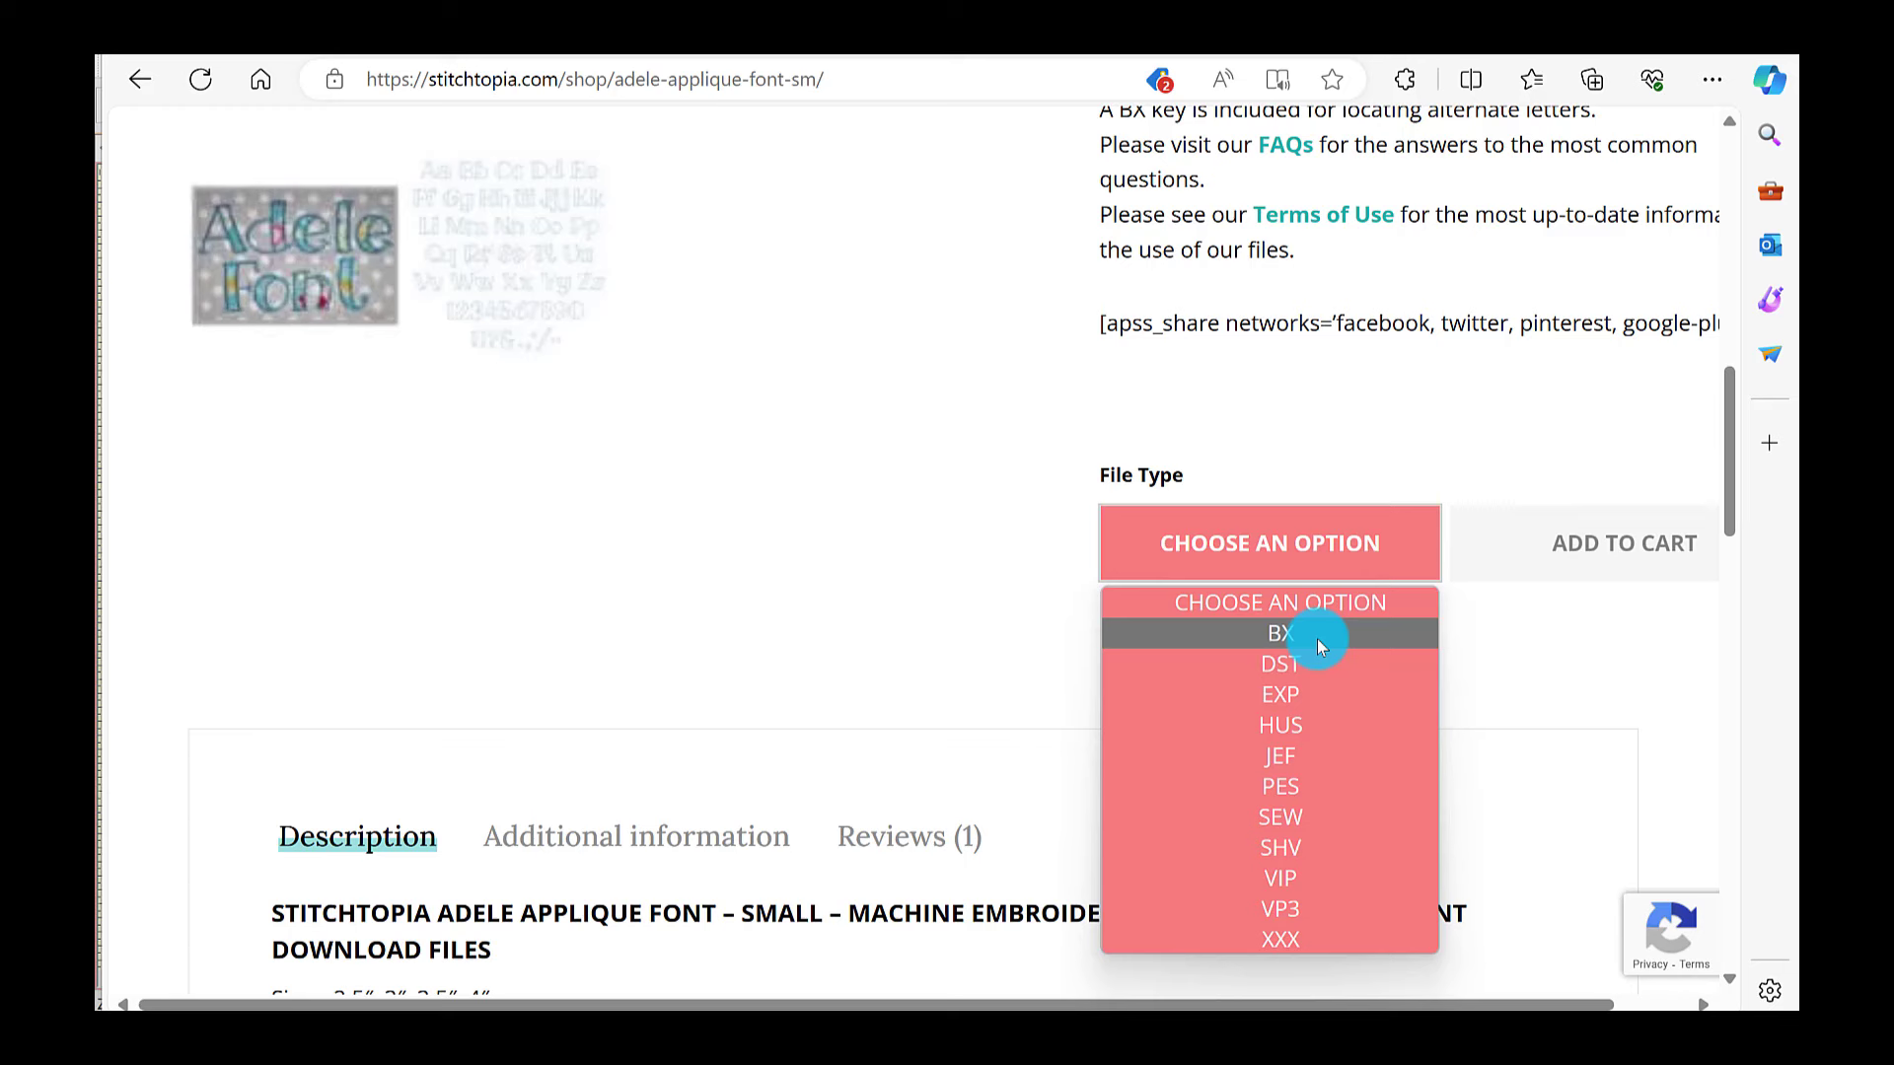
scroll(927, 495, "up", 10)
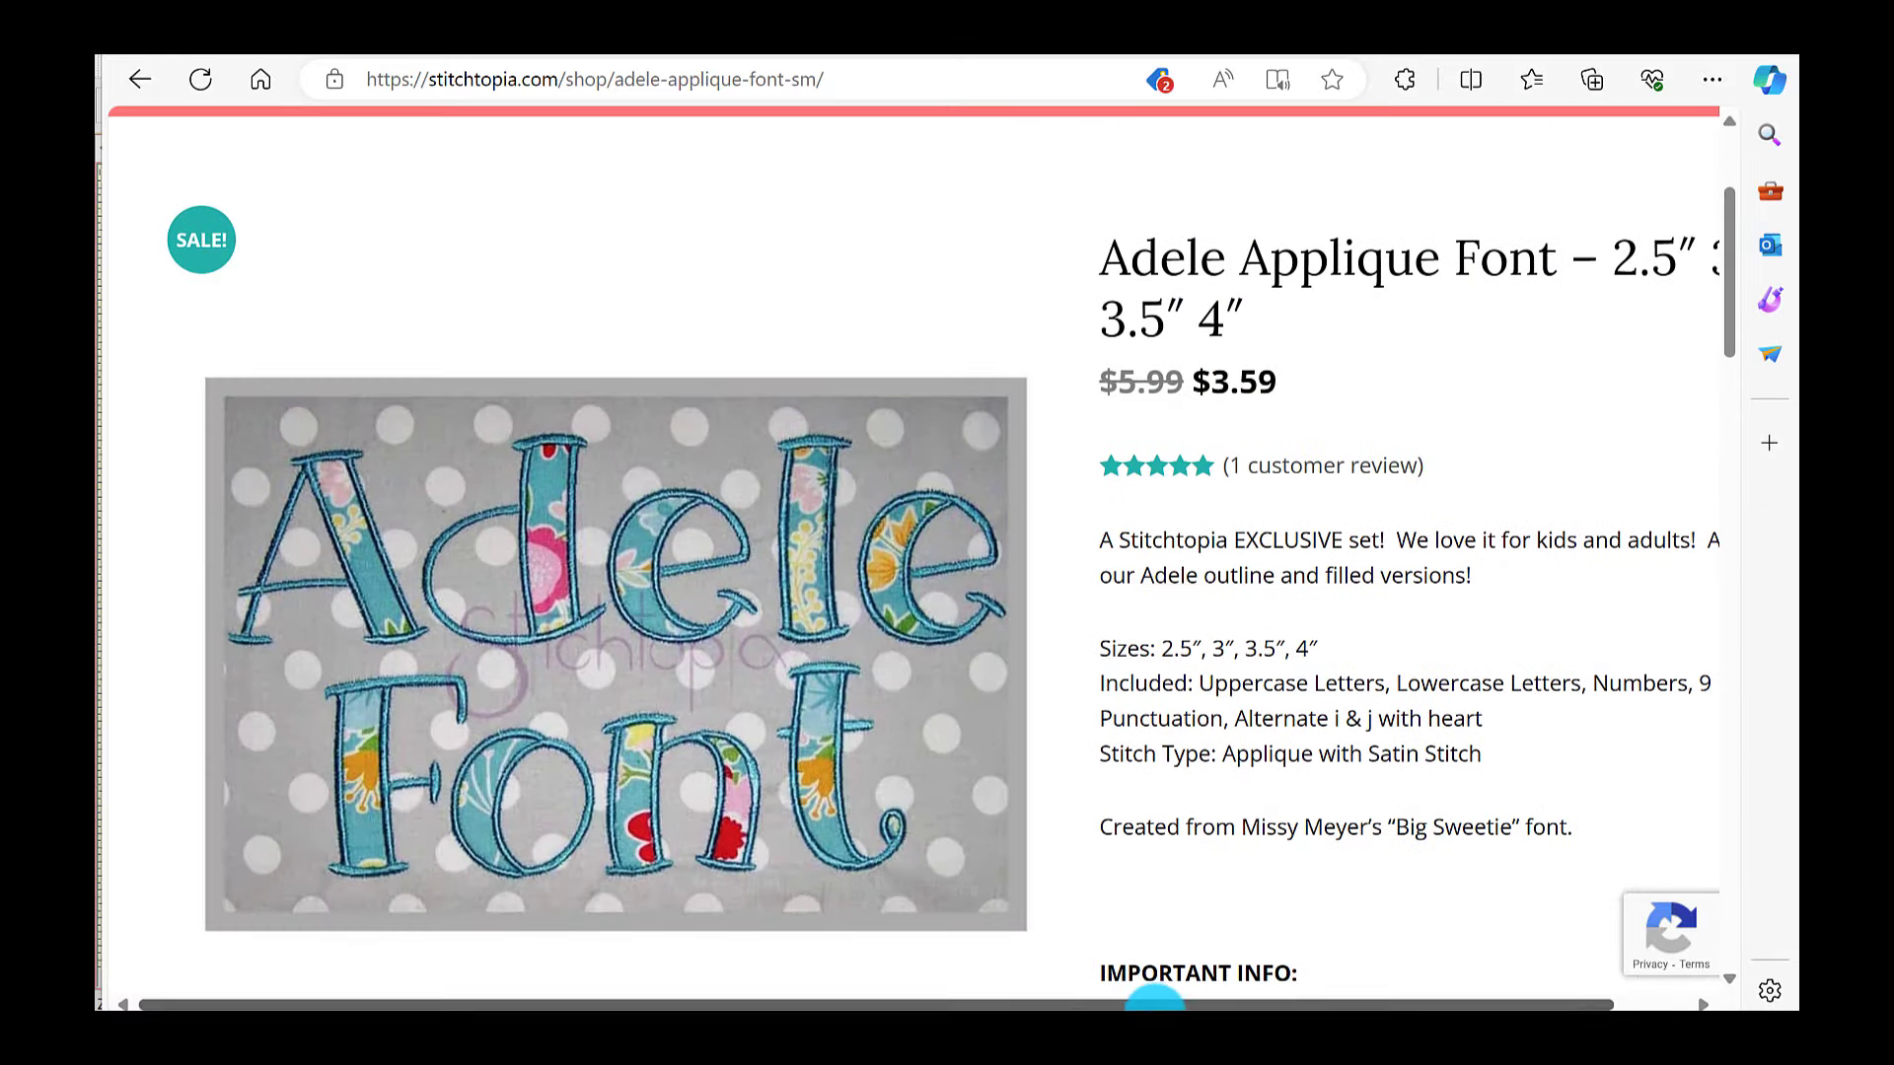
Step: Switch to the Downloads folder in File Explorer and extract the zipped stitchtopiaMayahCompleteSM.BX_-bjgwce file to the suggested folder
left_click(903, 918)
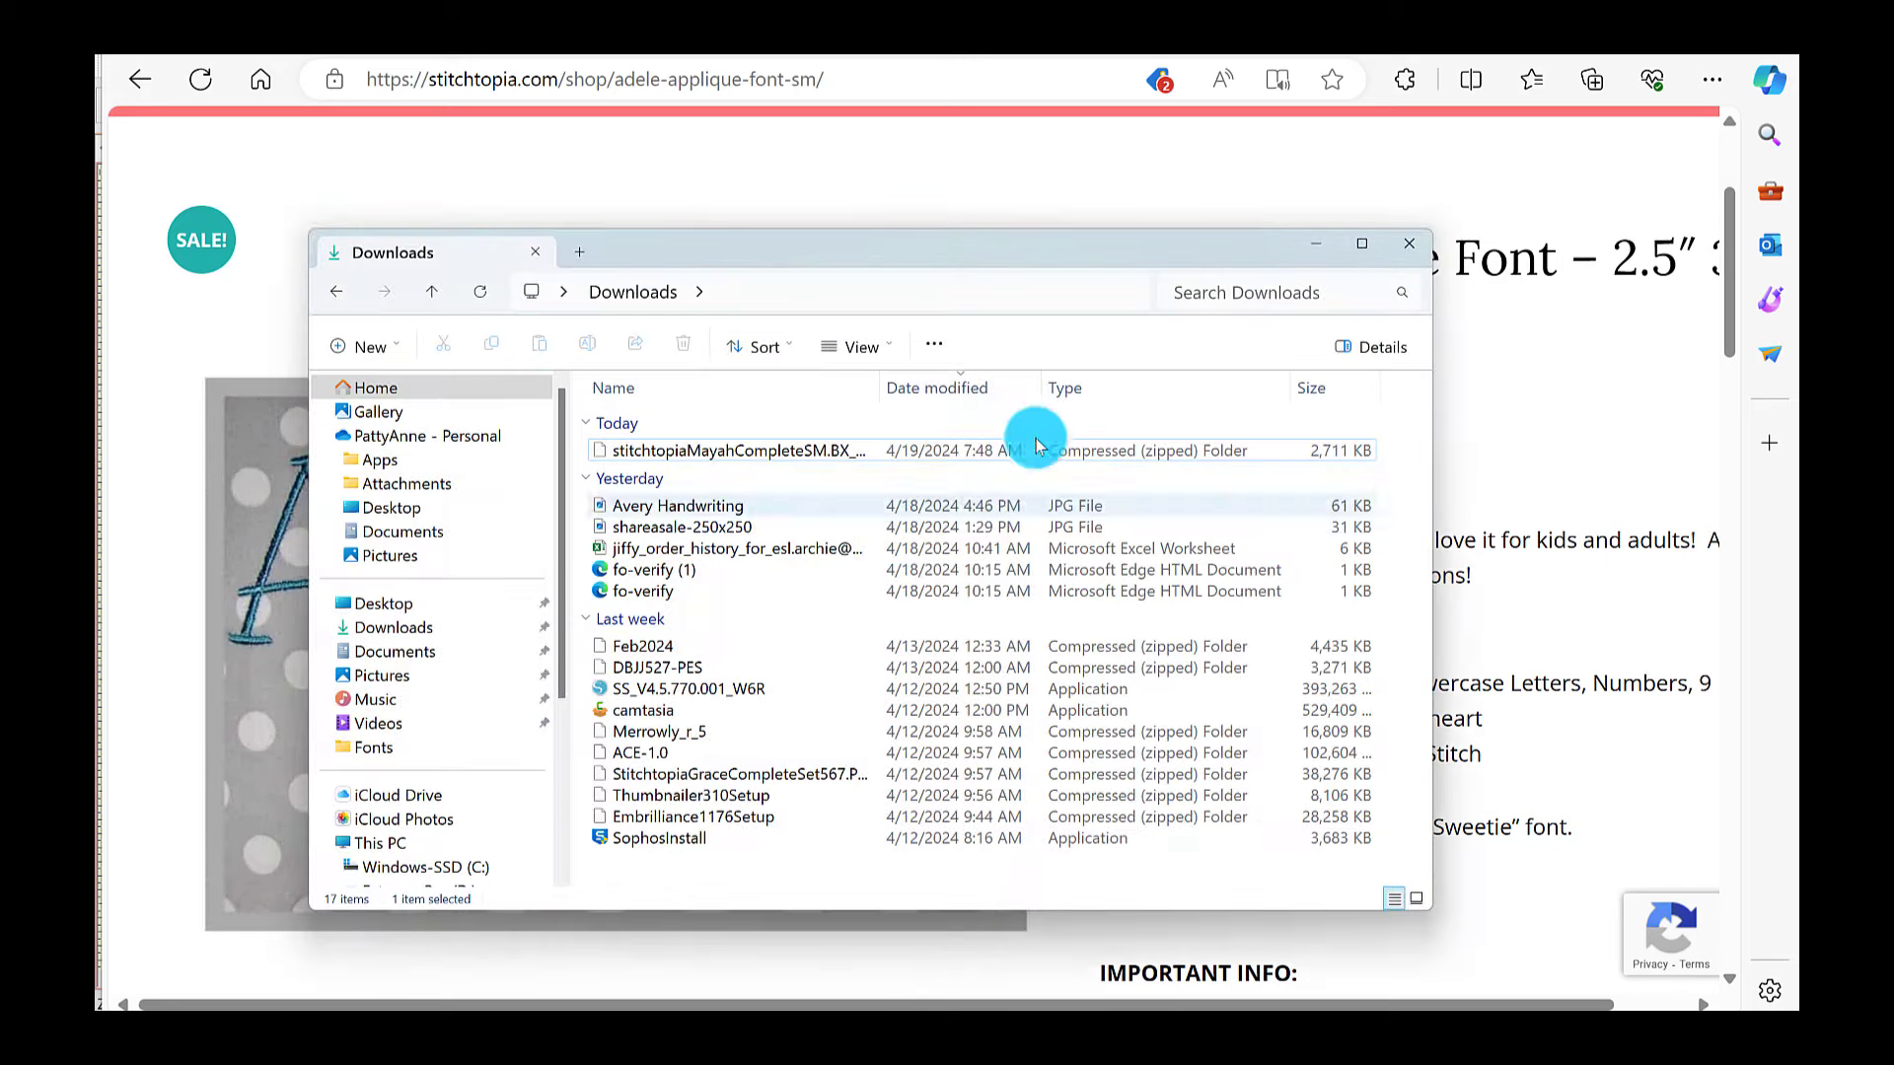
left_click(1363, 244)
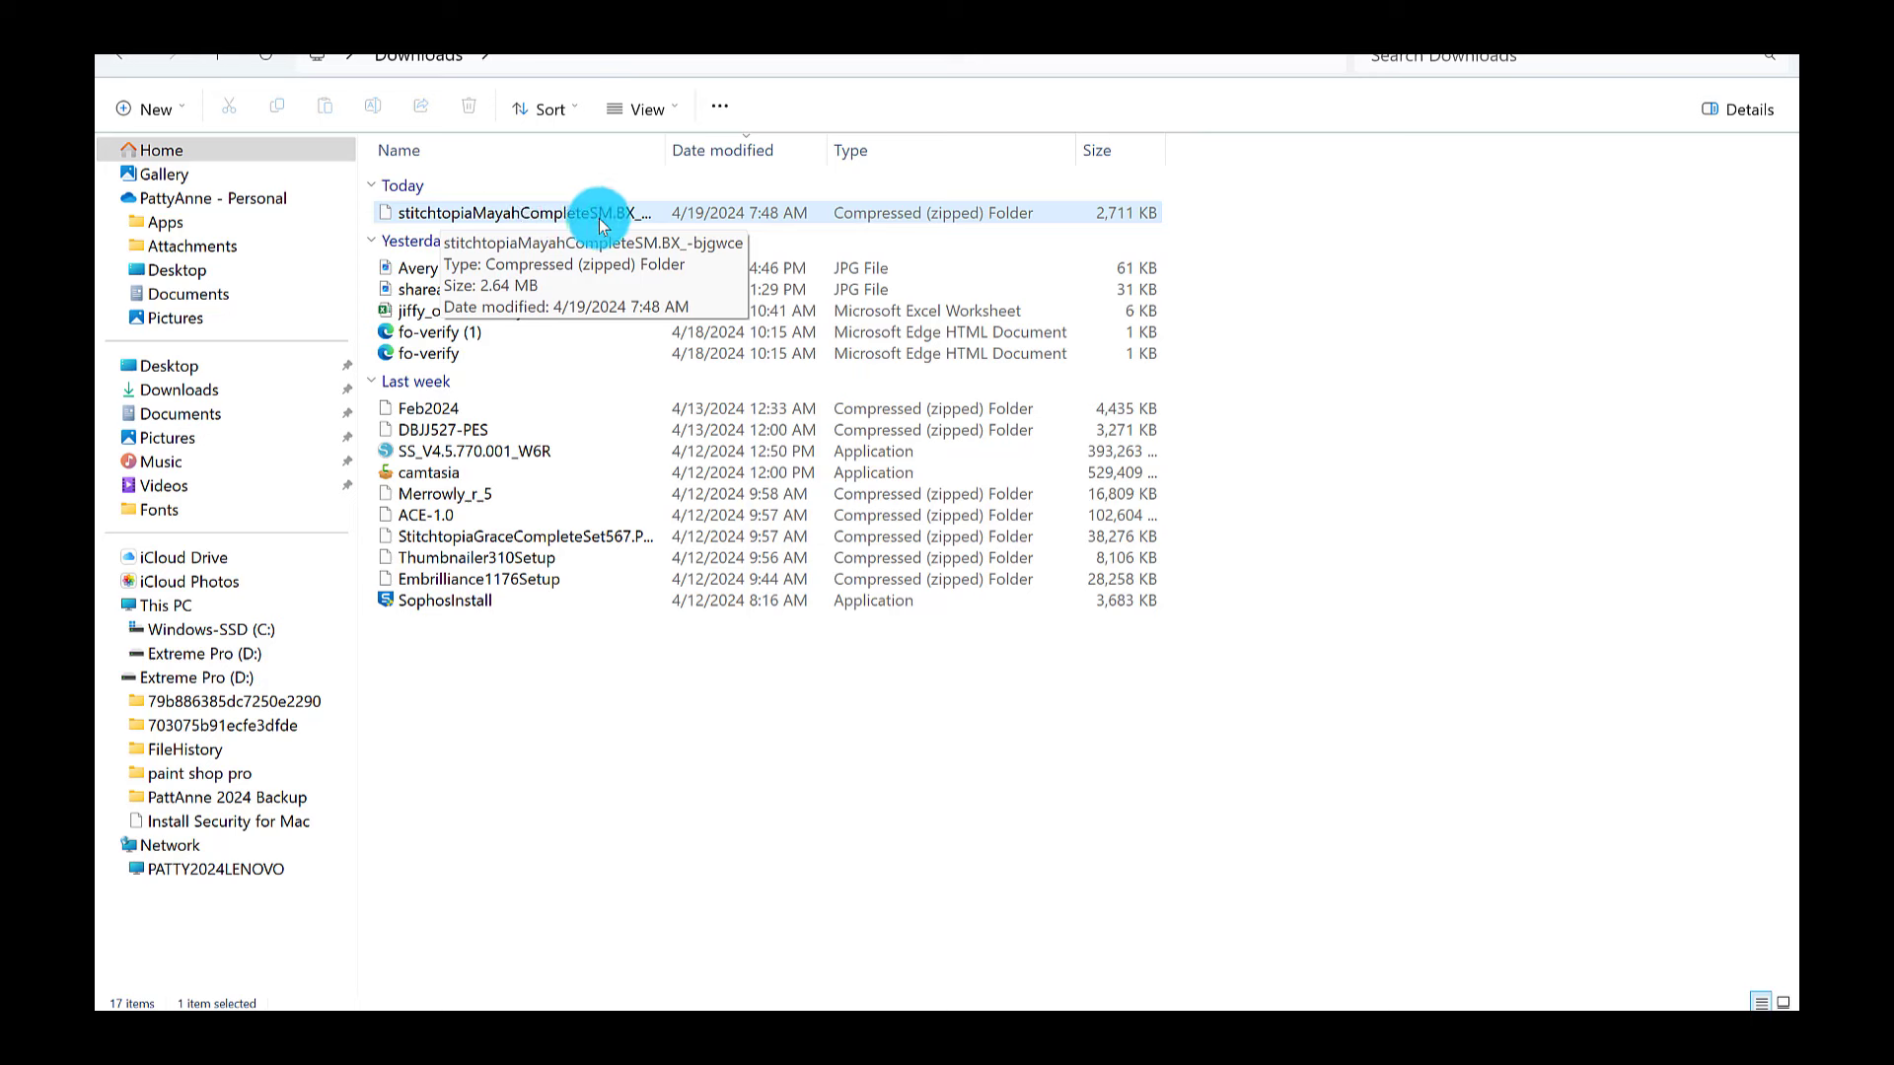
left_click(957, 216)
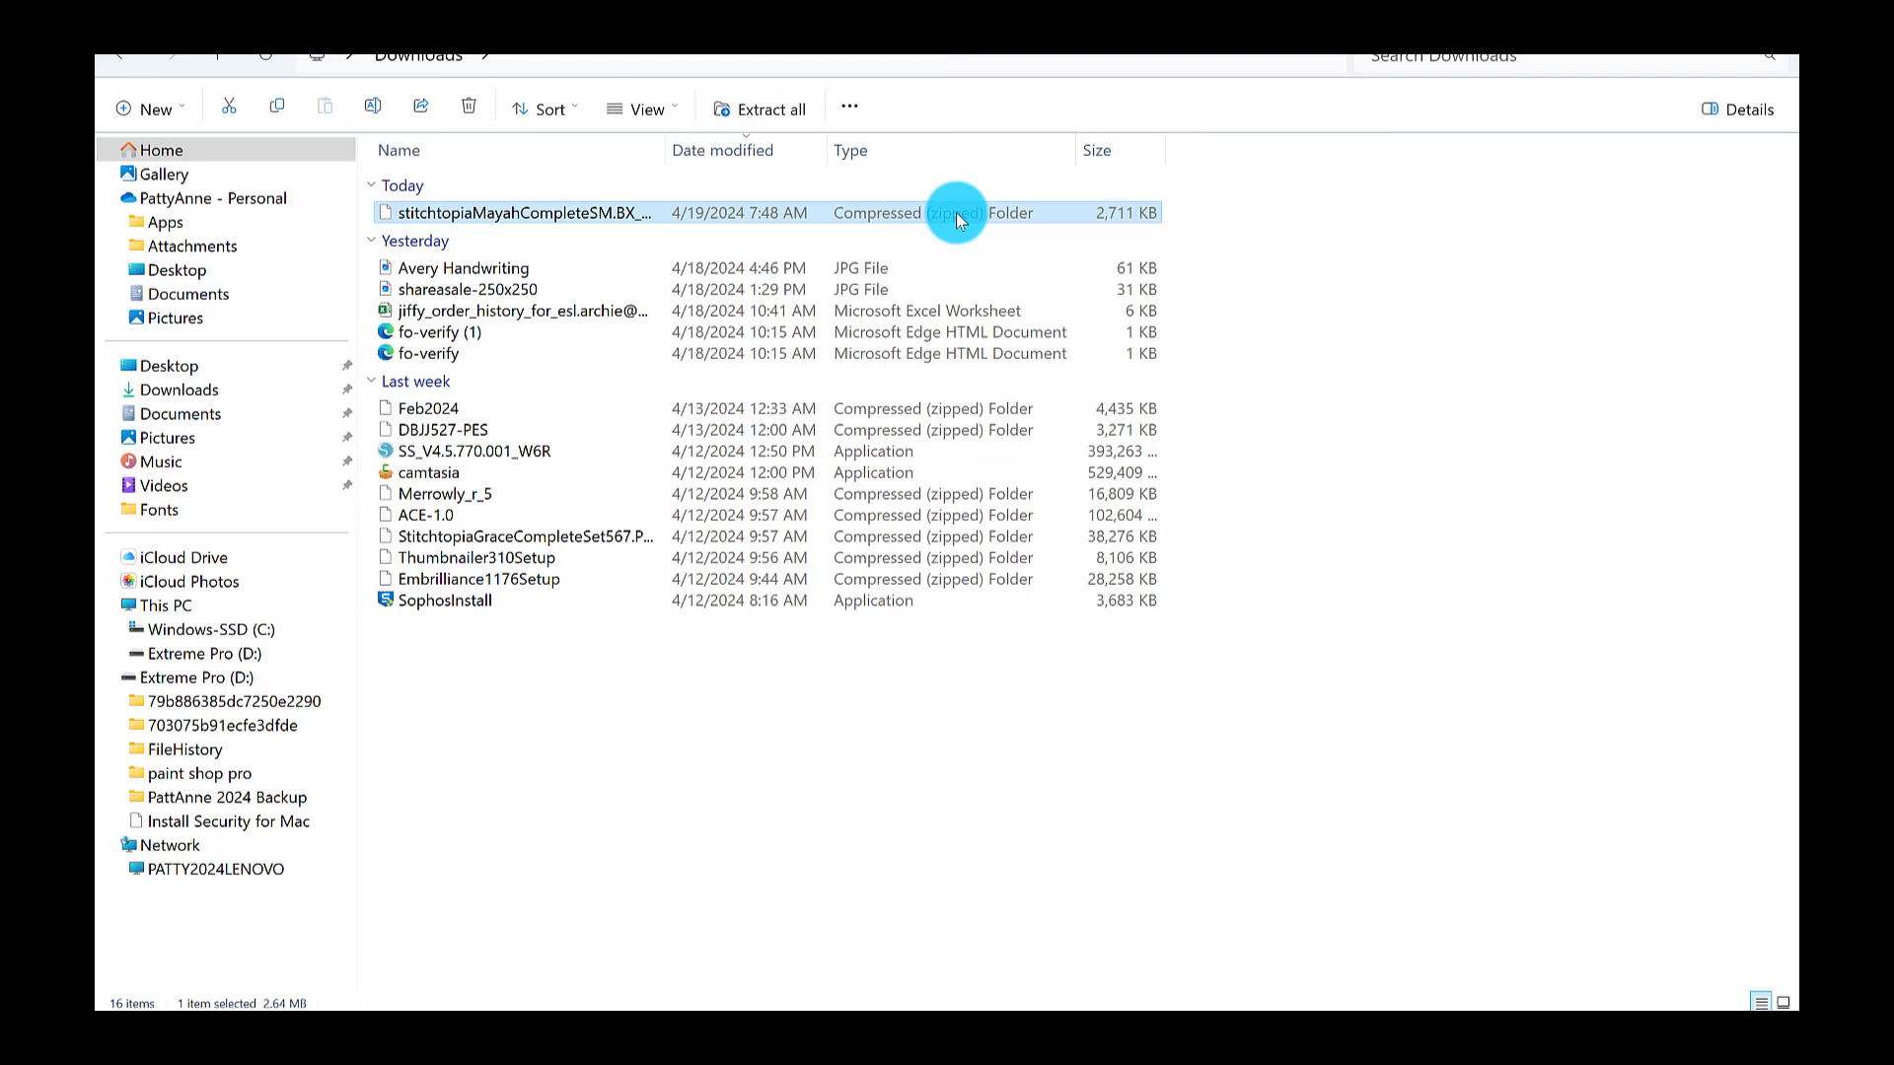
left_click(758, 111)
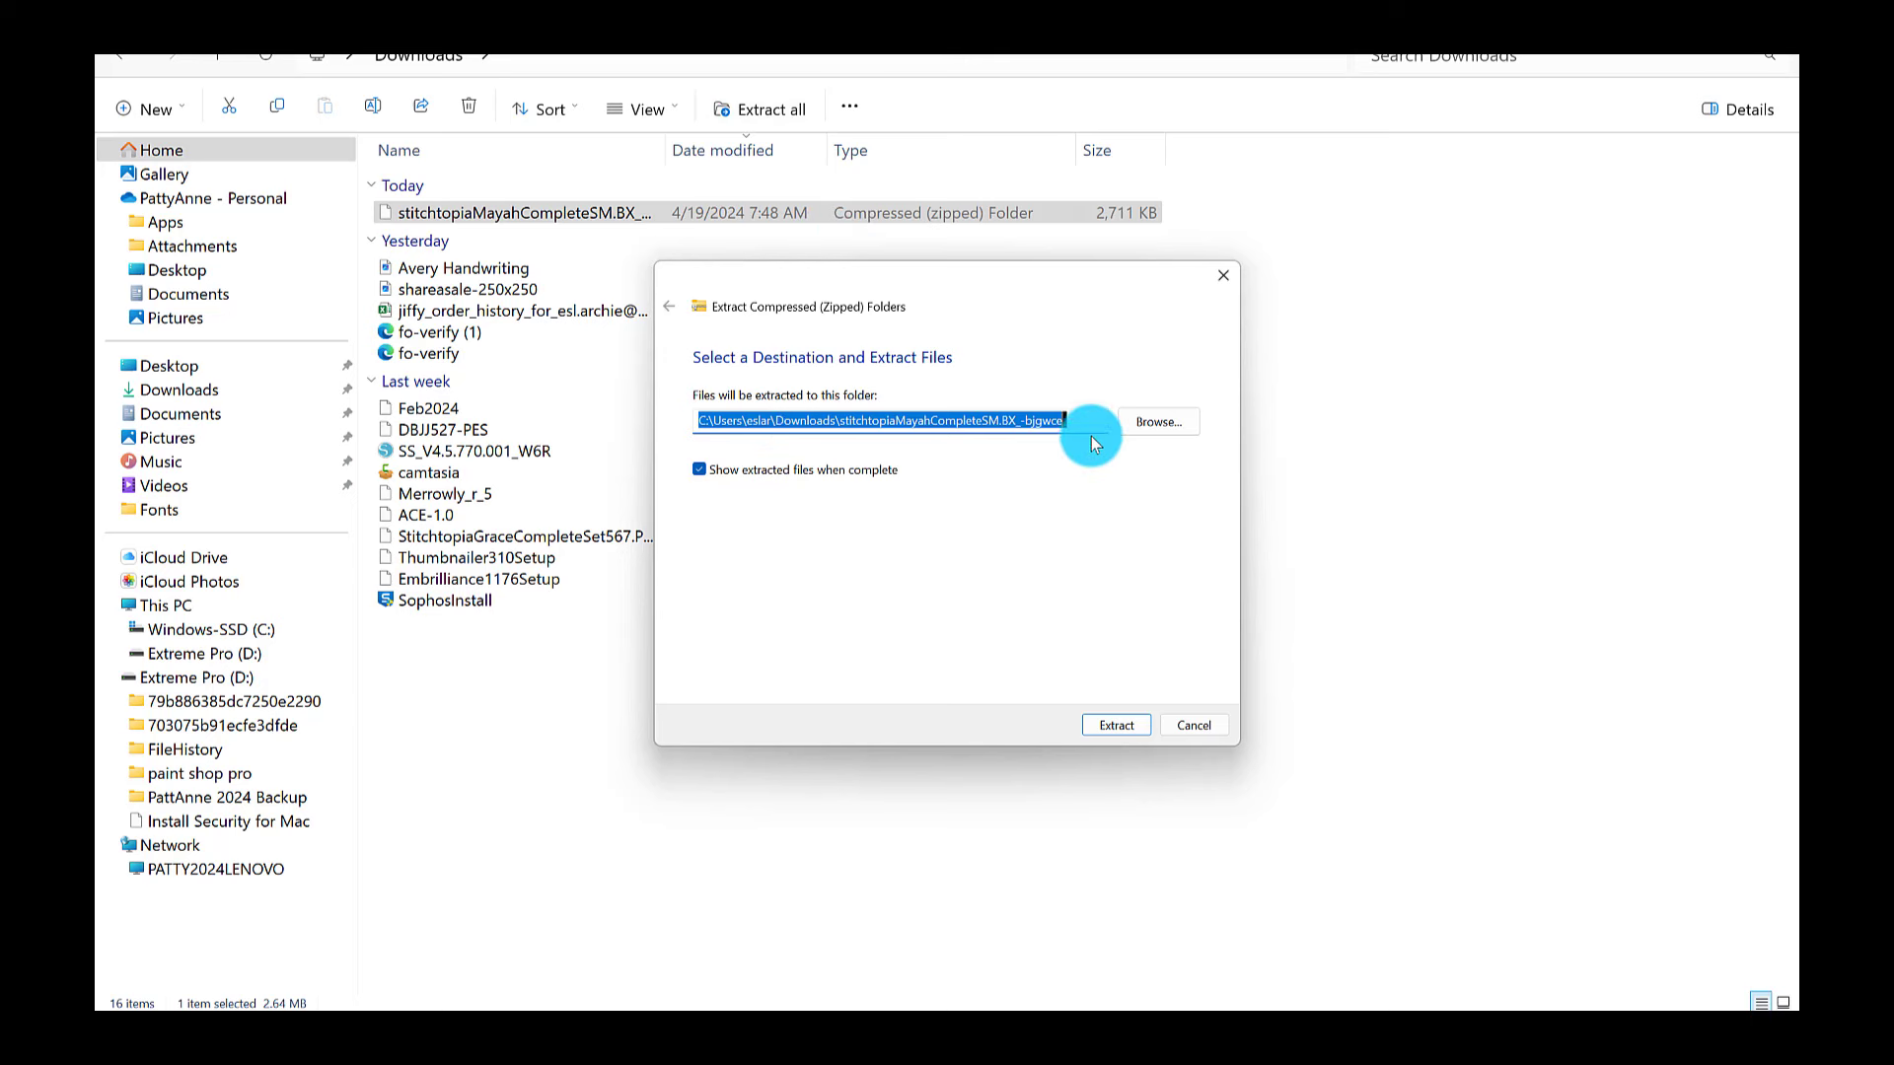
left_click(1127, 731)
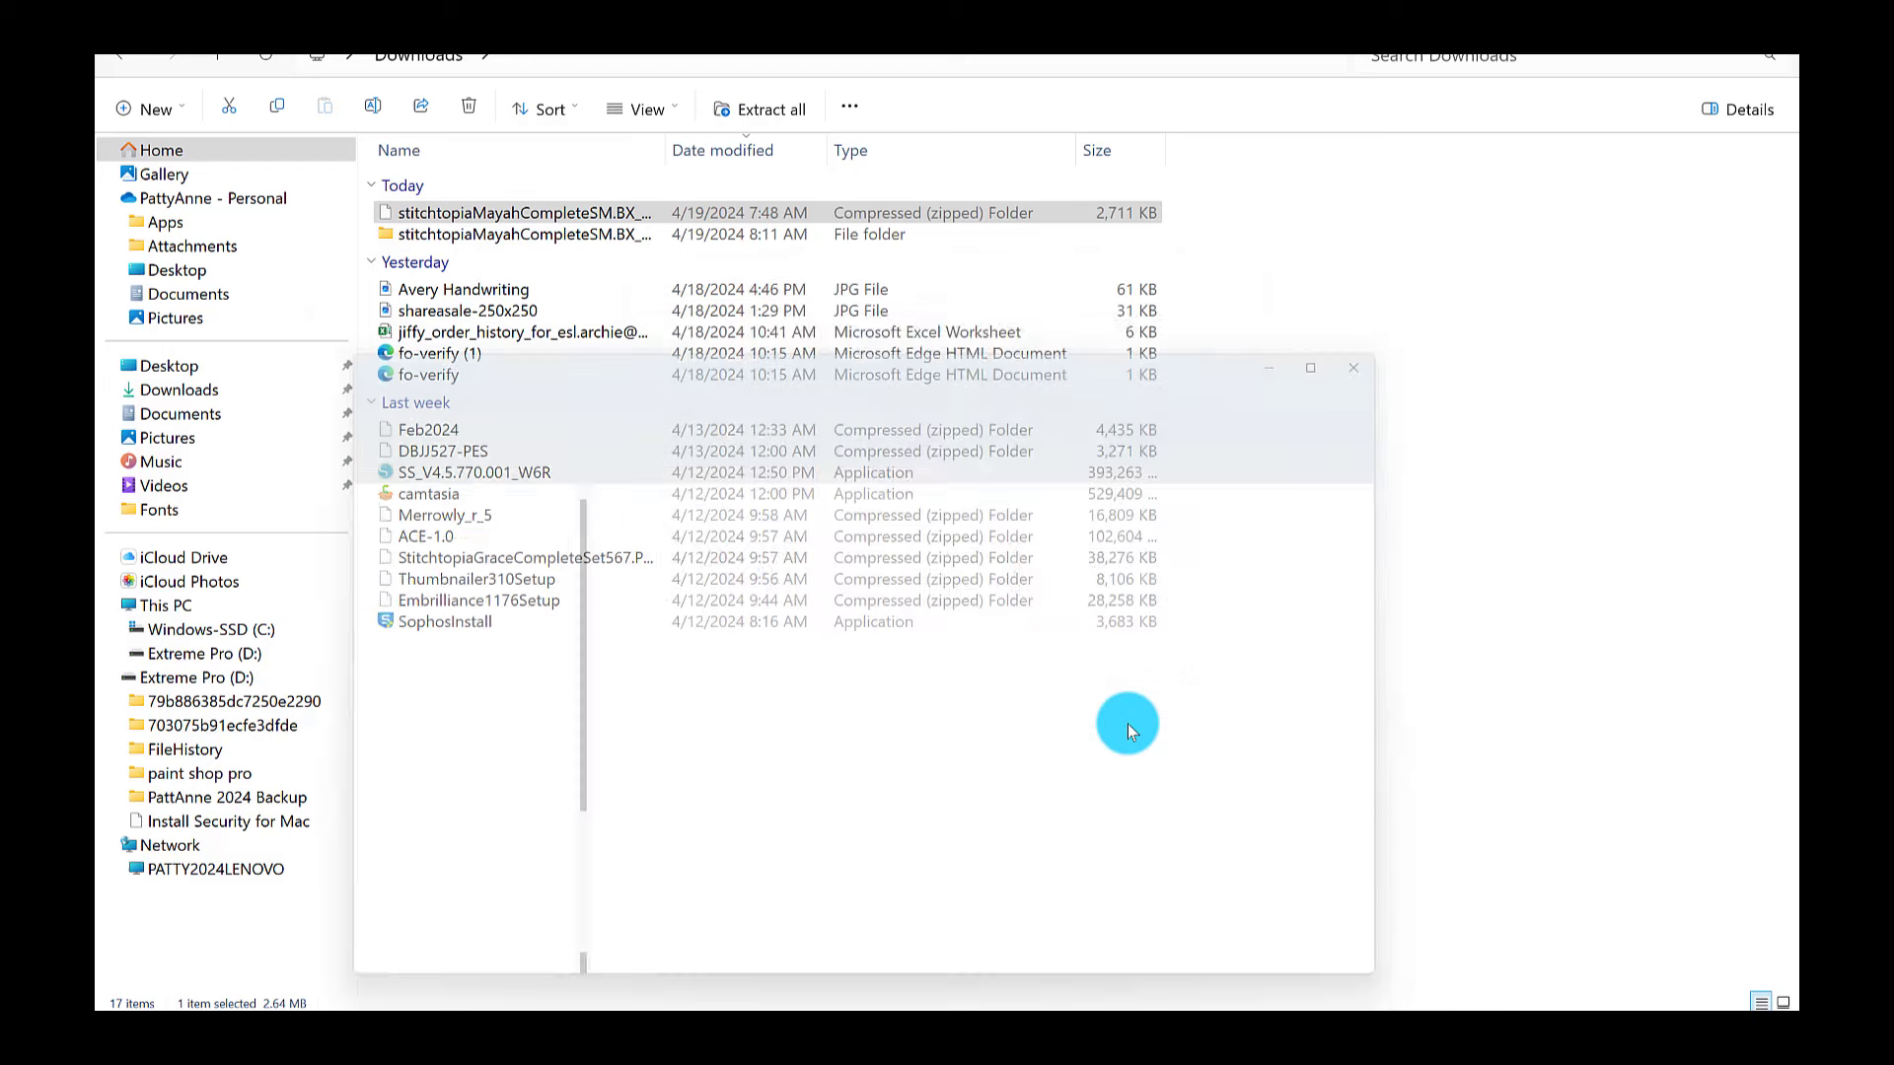
Step: Switch to the embroidery software and place the extracted Mayah folder window in front of its design workspace
left_click_drag(801, 345, 801, 127)
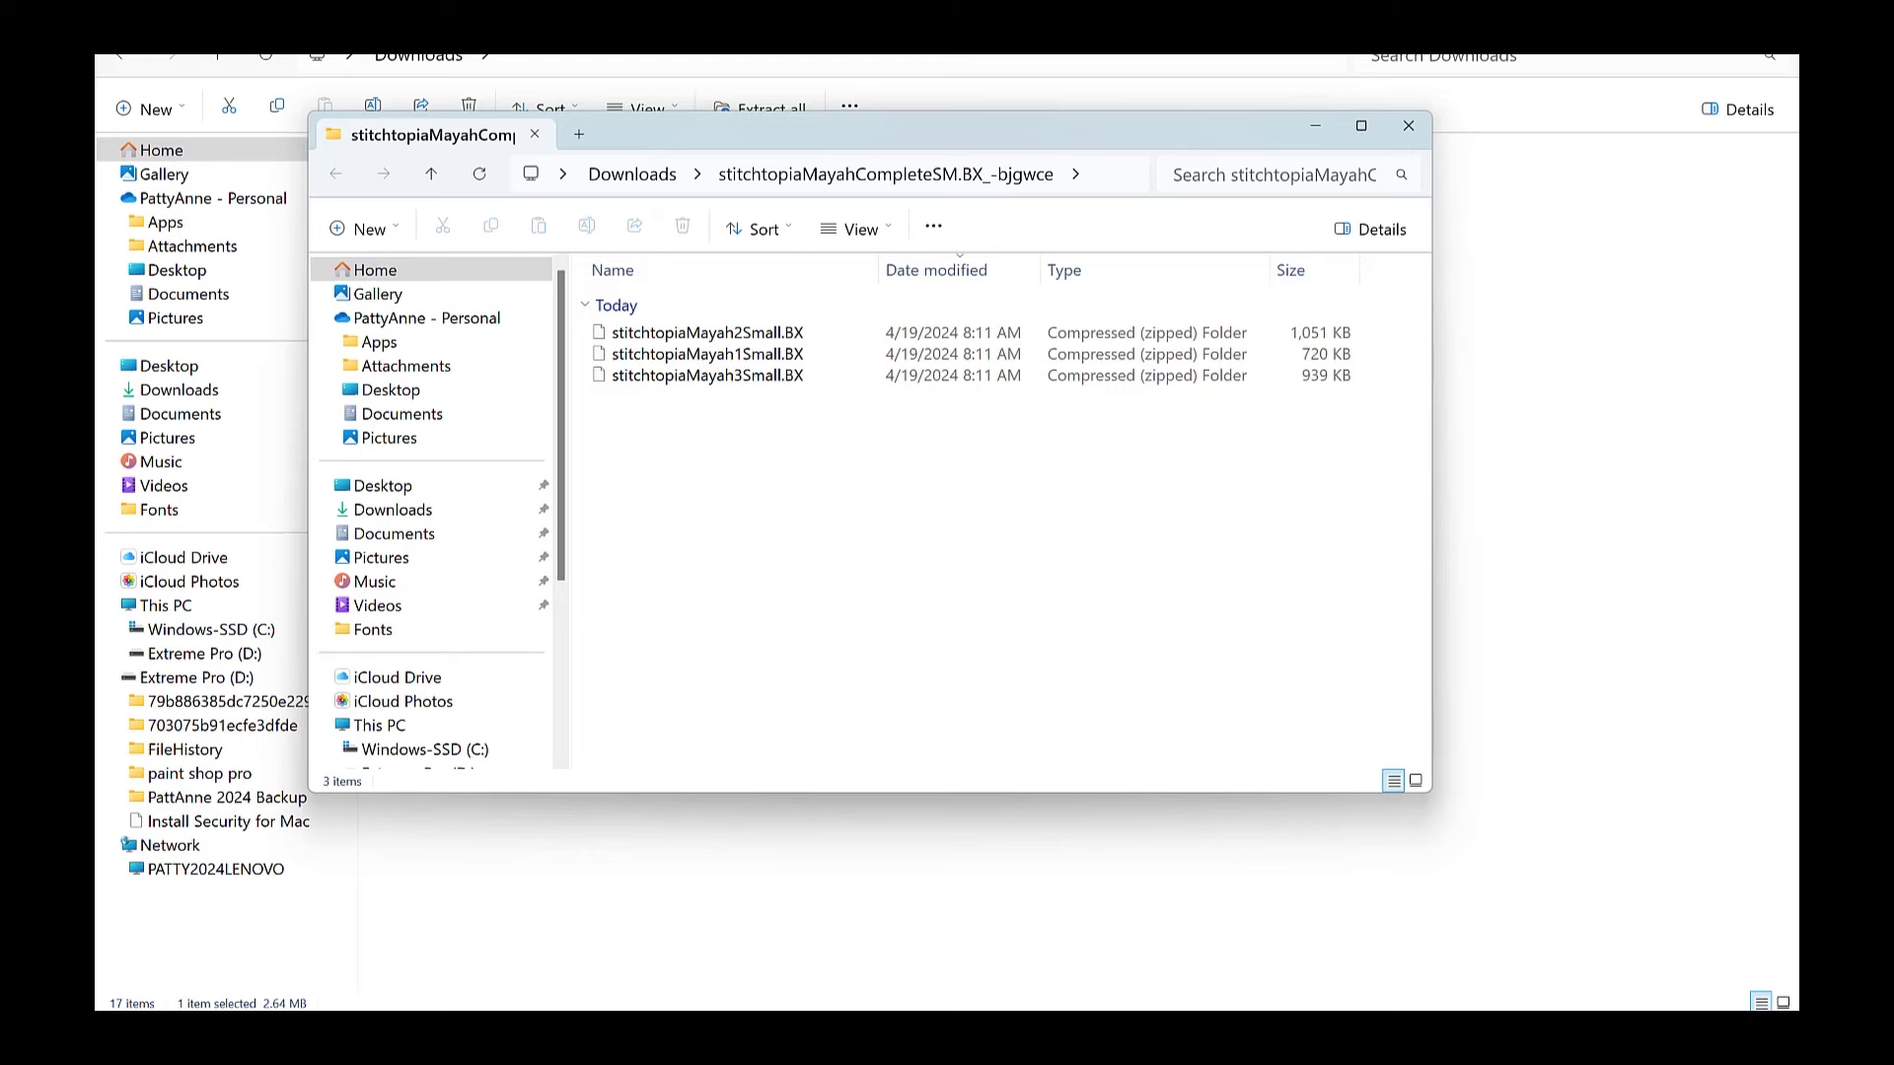
left_click(1201, 1034)
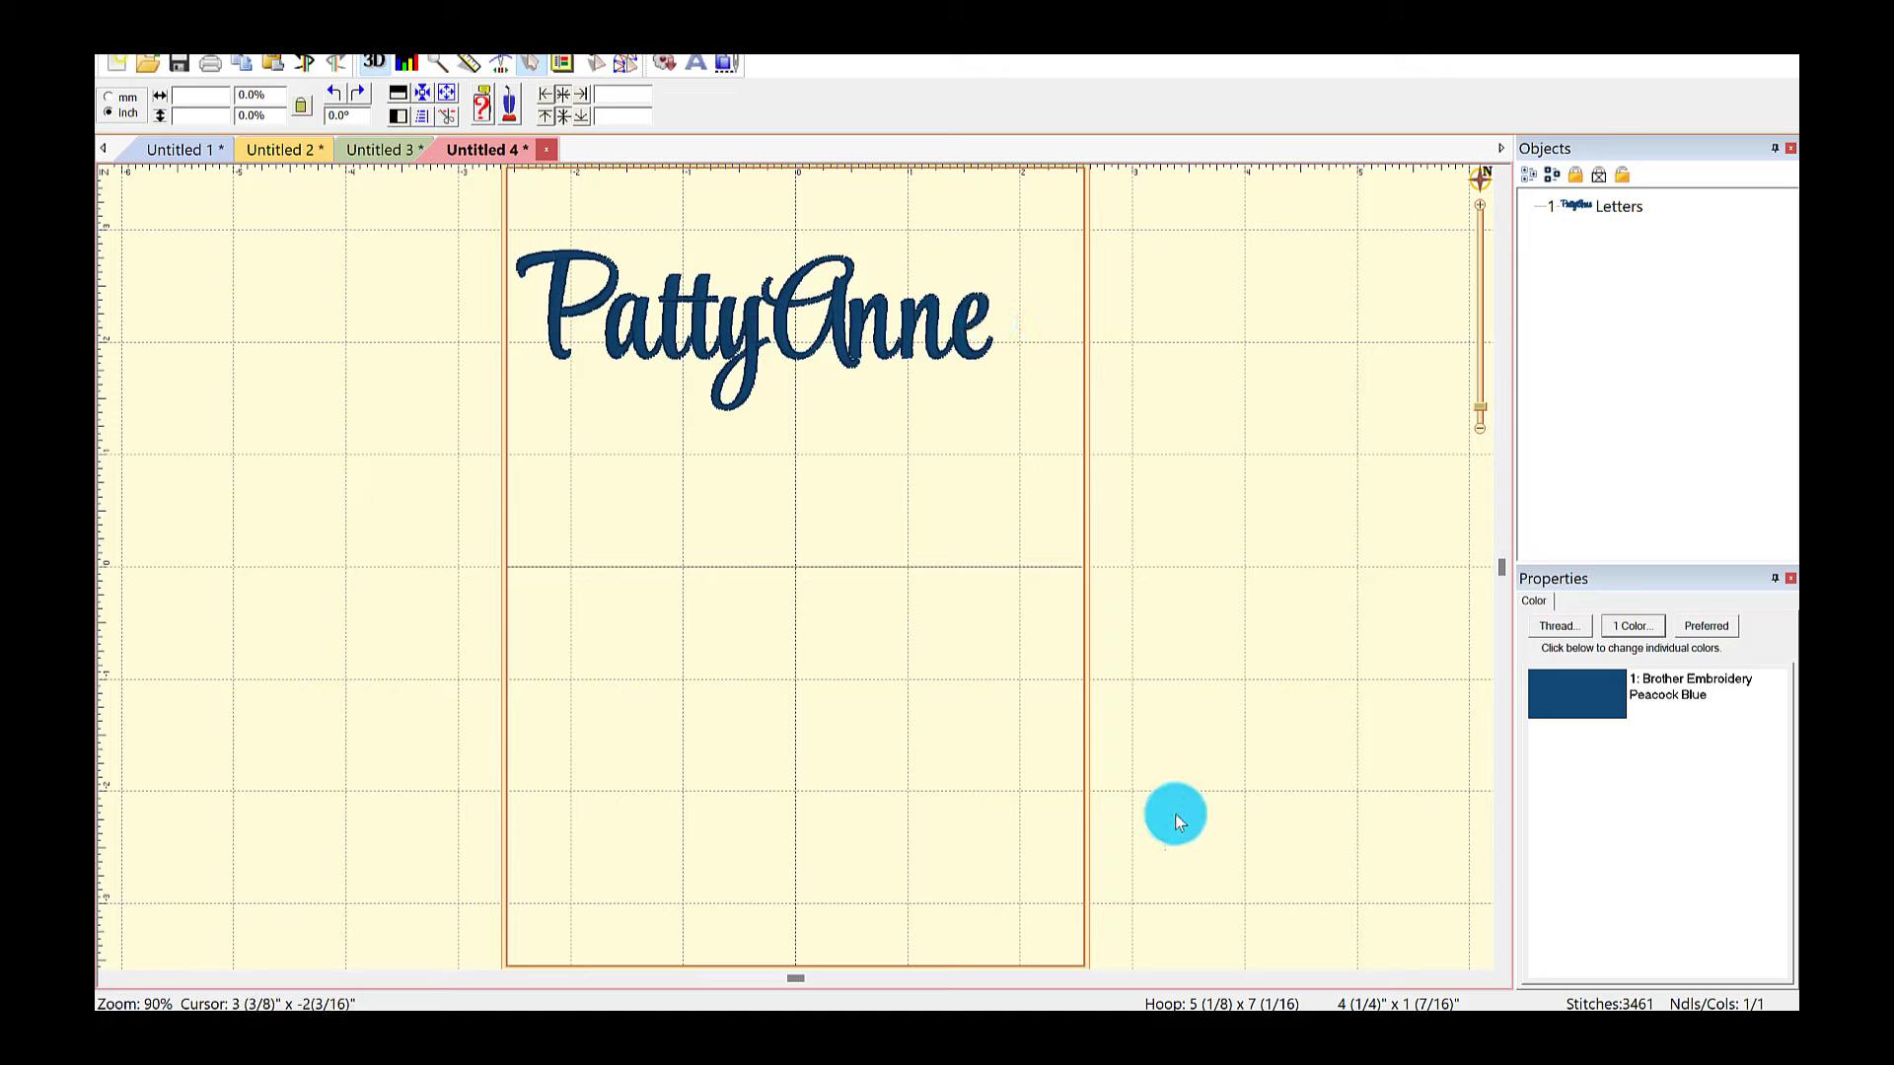
mouse_move(902, 1012)
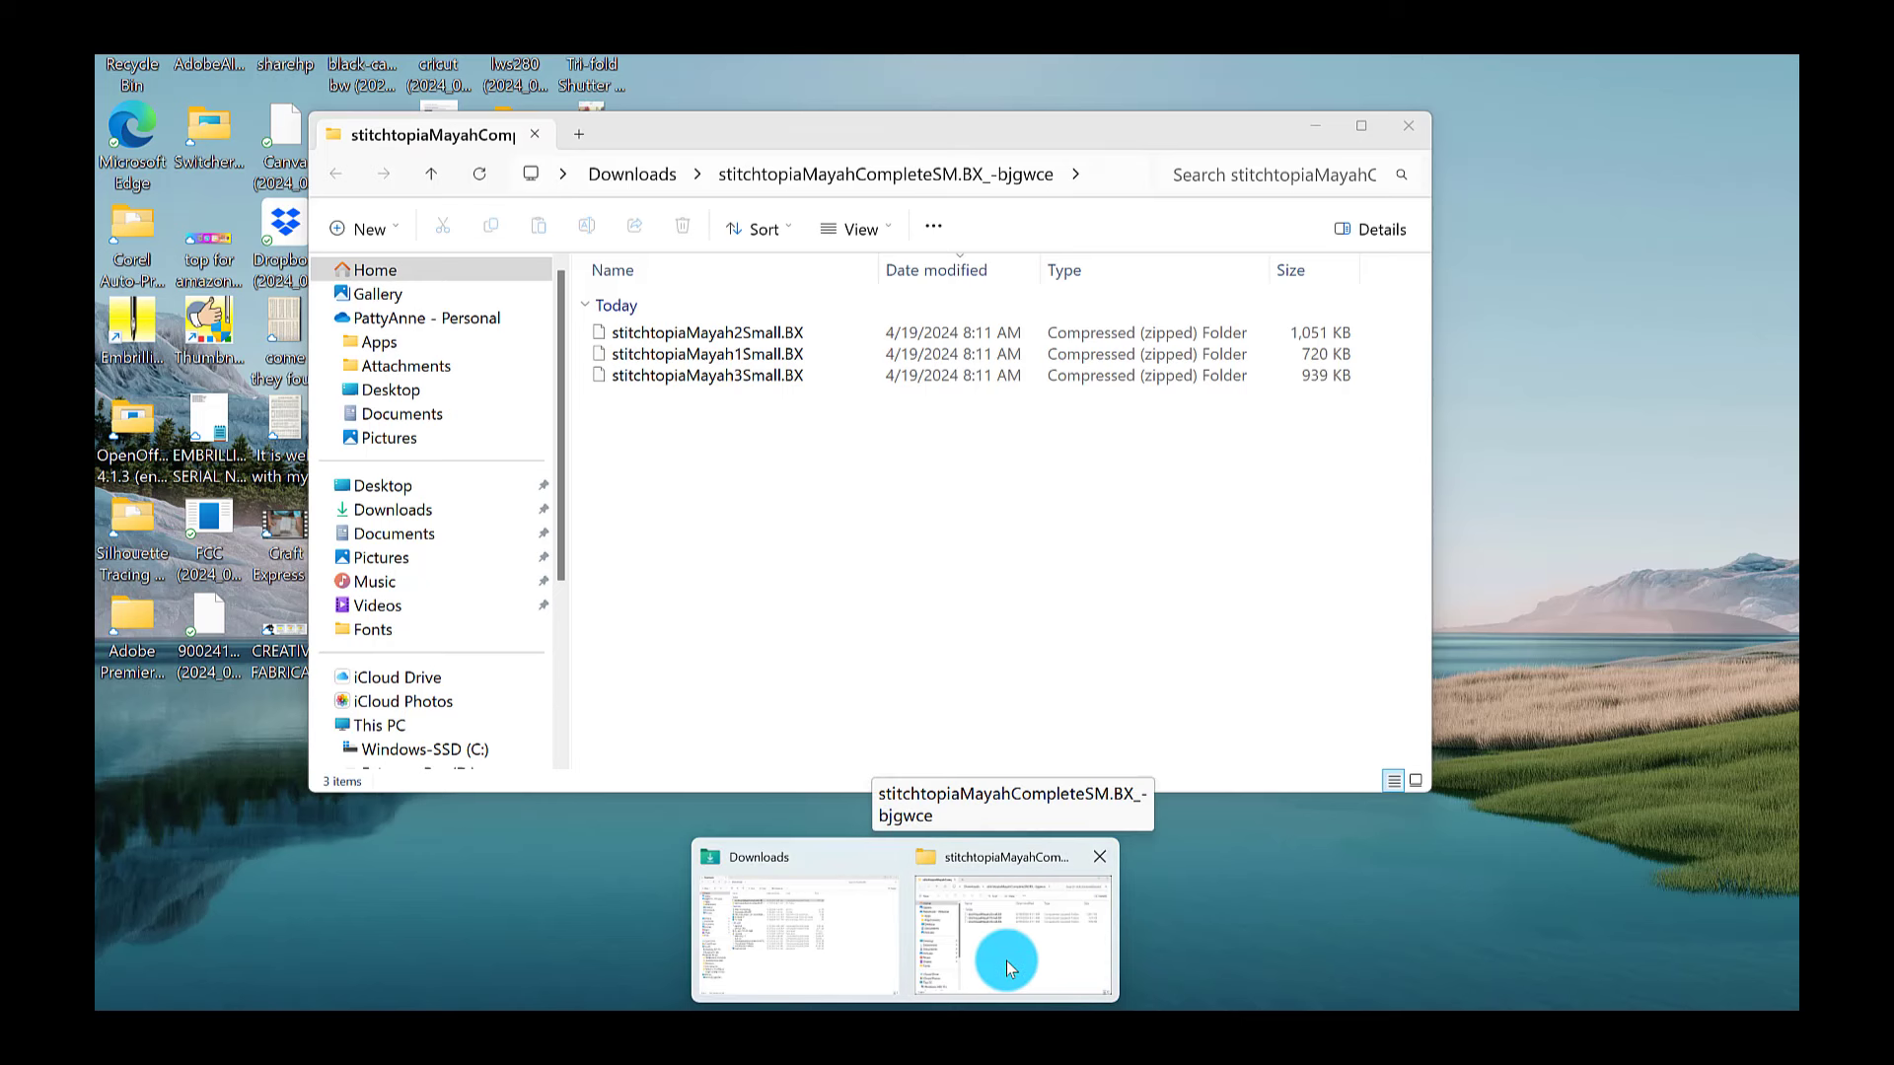
left_click(1002, 963)
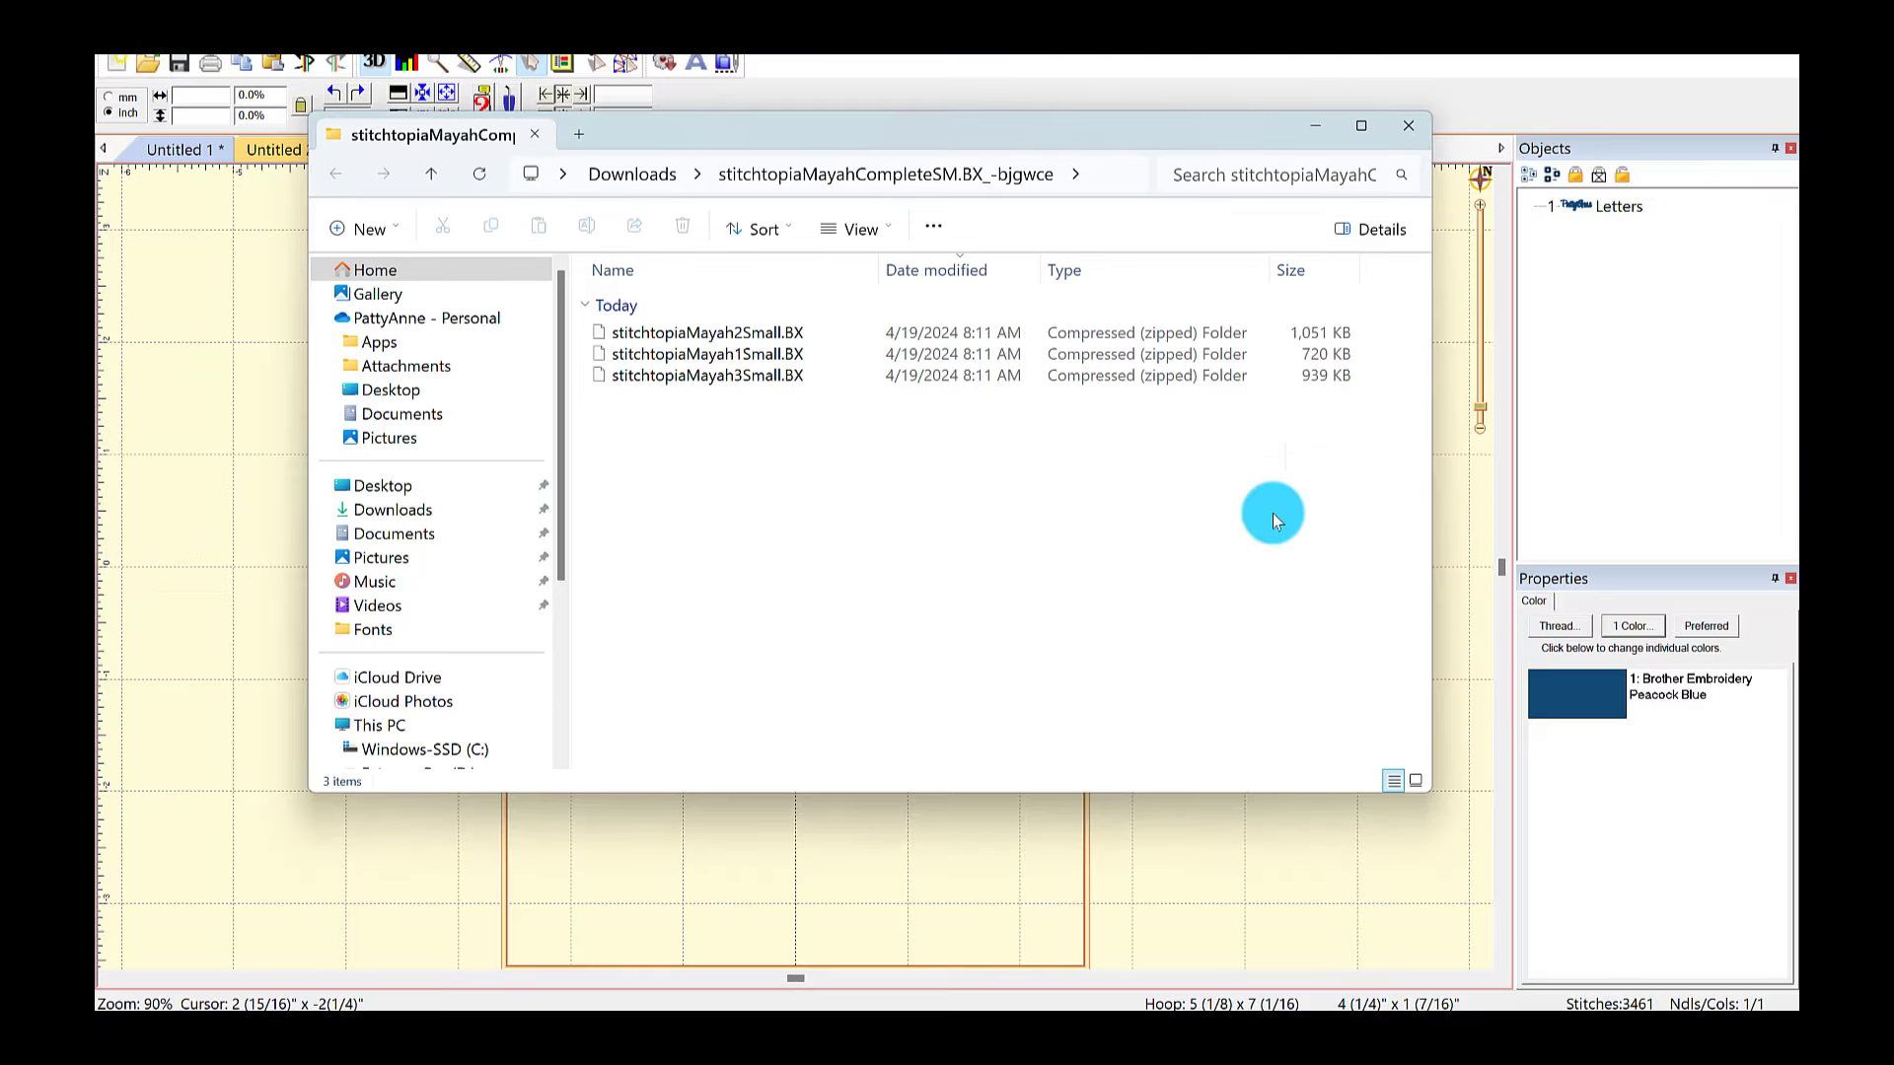
left_click_drag(1029, 134, 1257, 193)
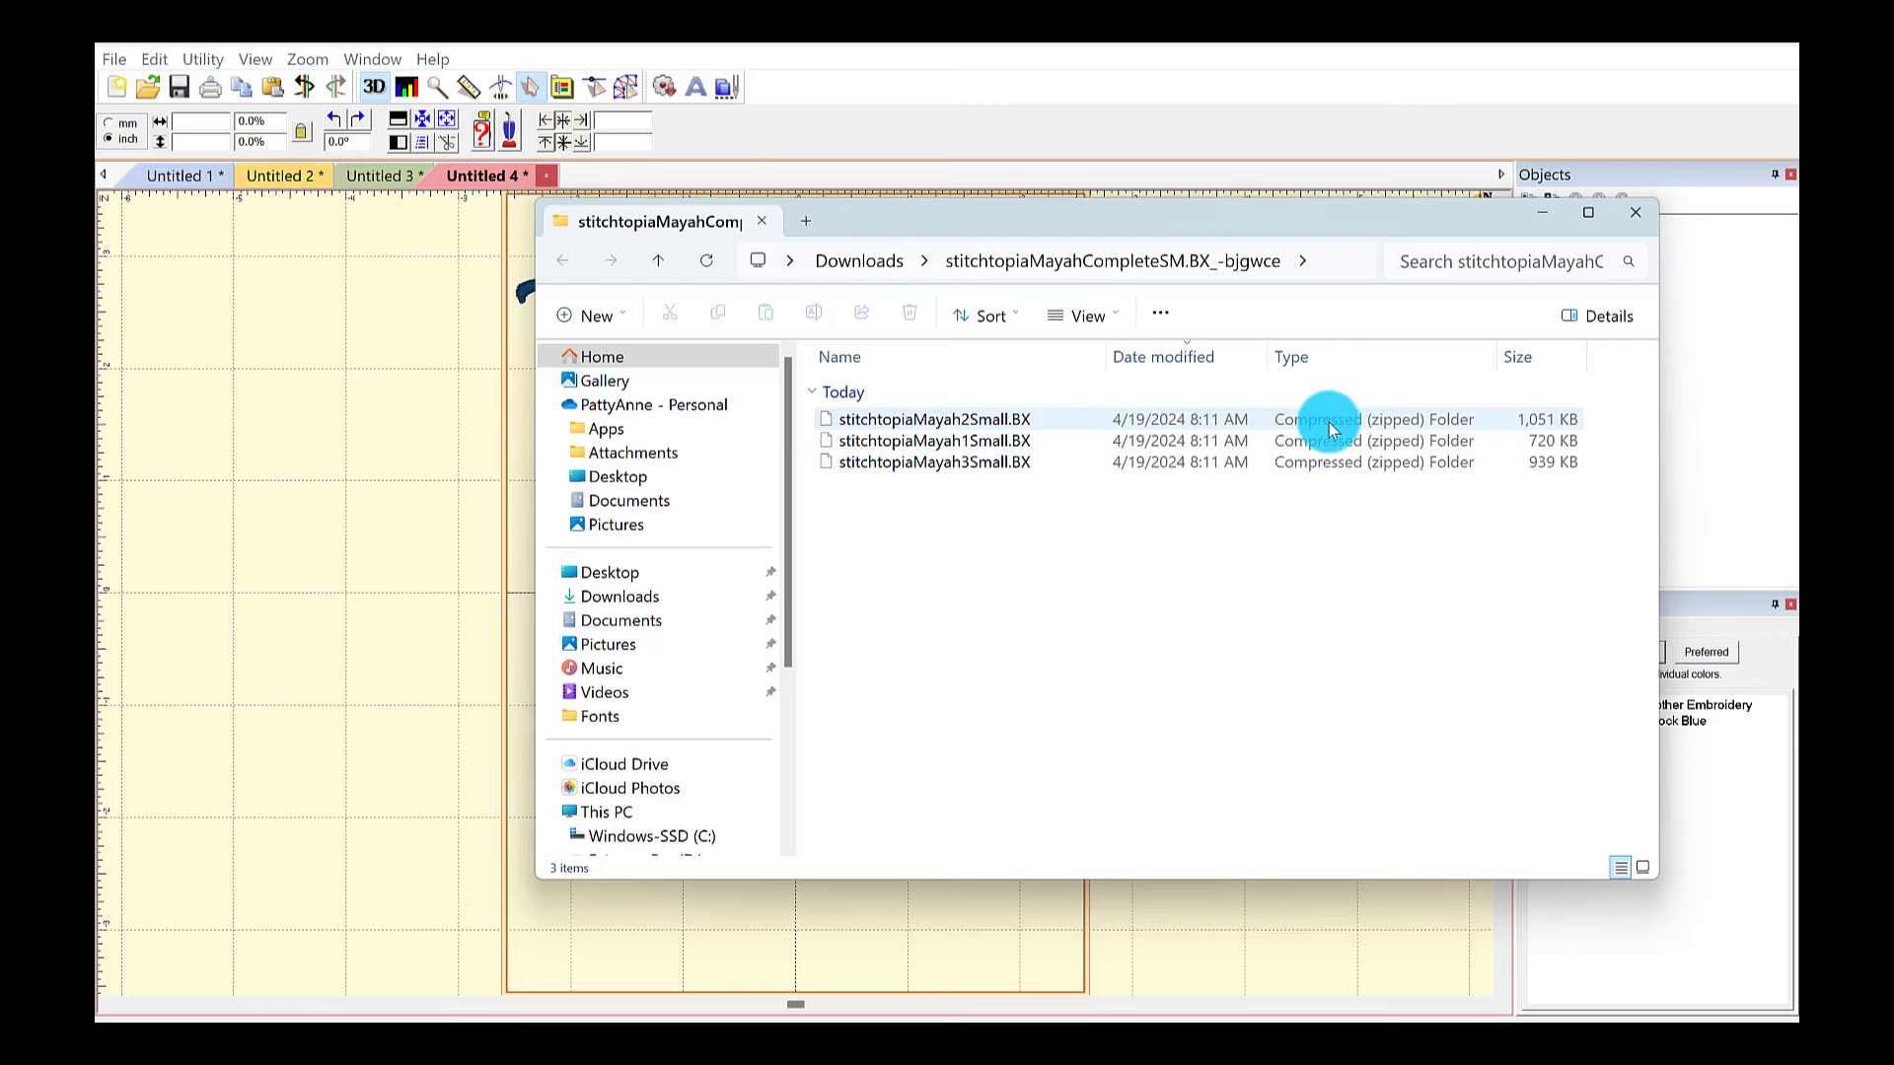
left_click(1001, 420)
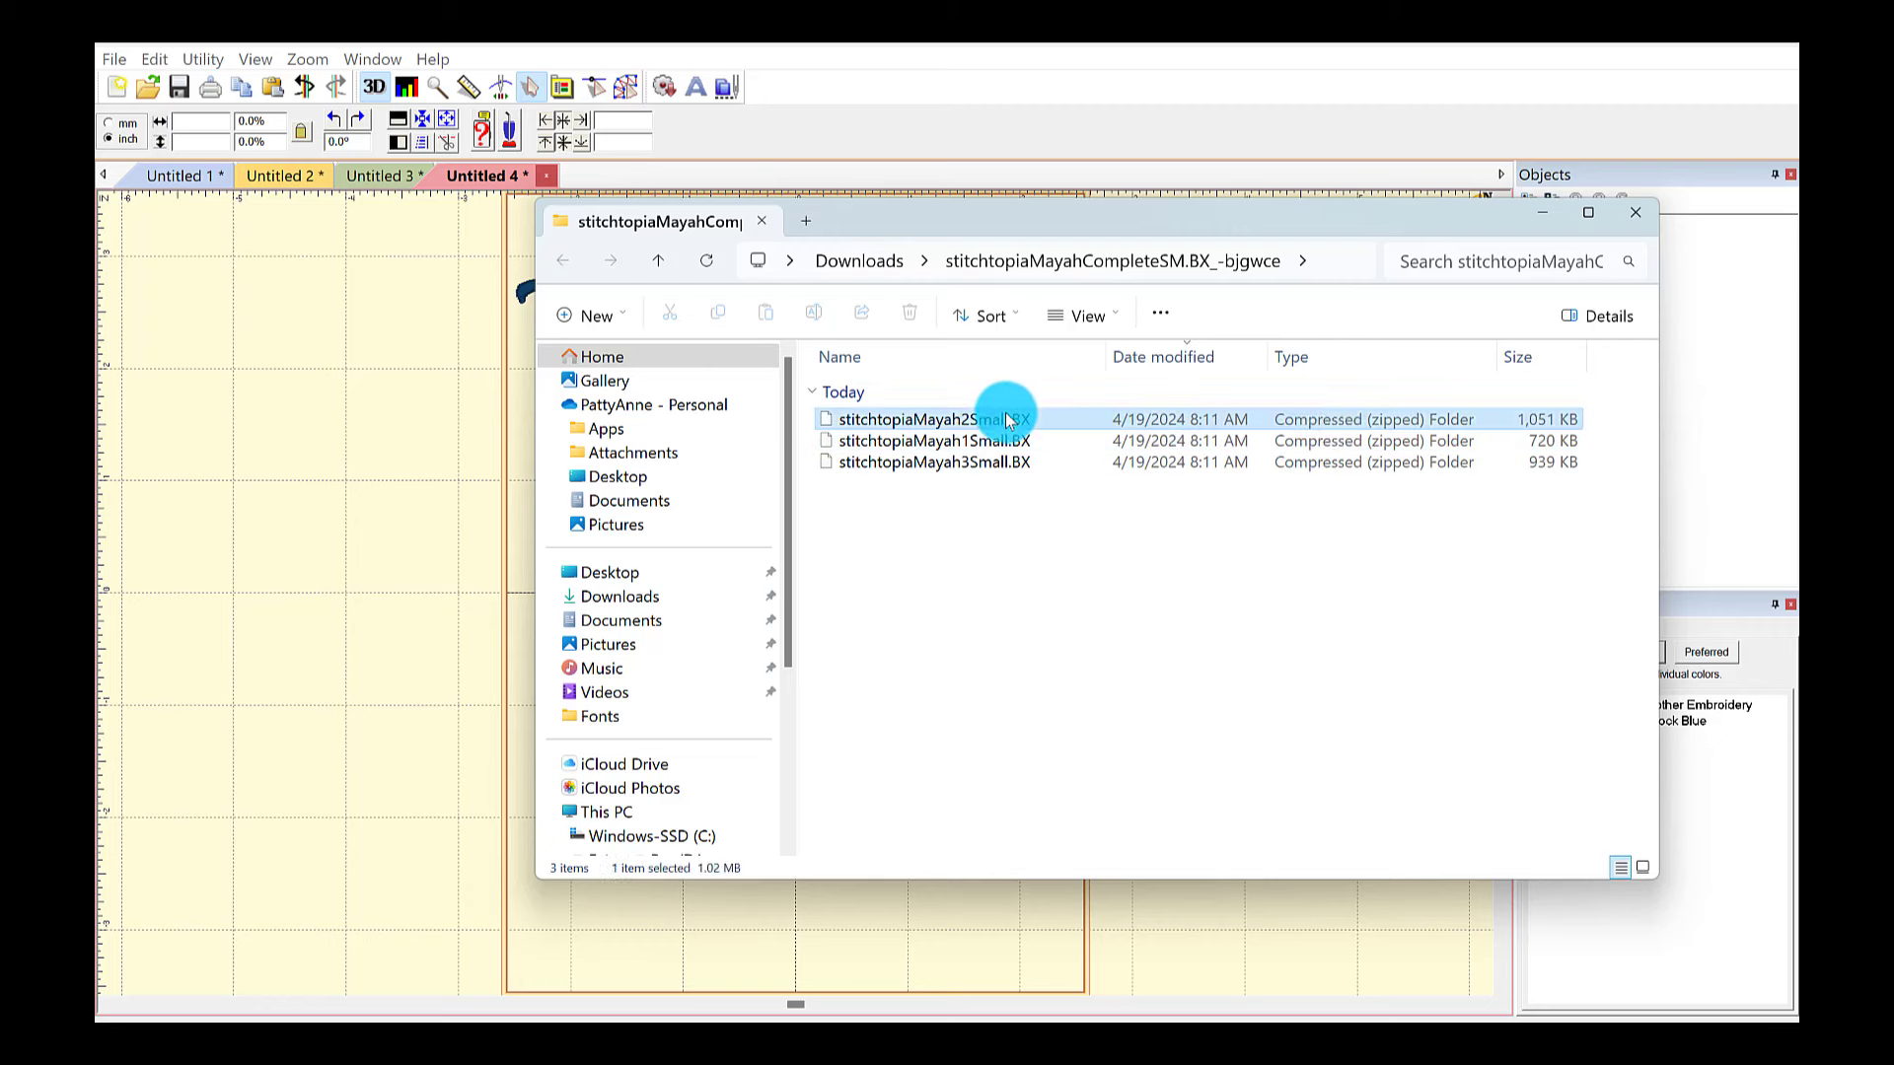
left_click_drag(915, 422, 340, 420)
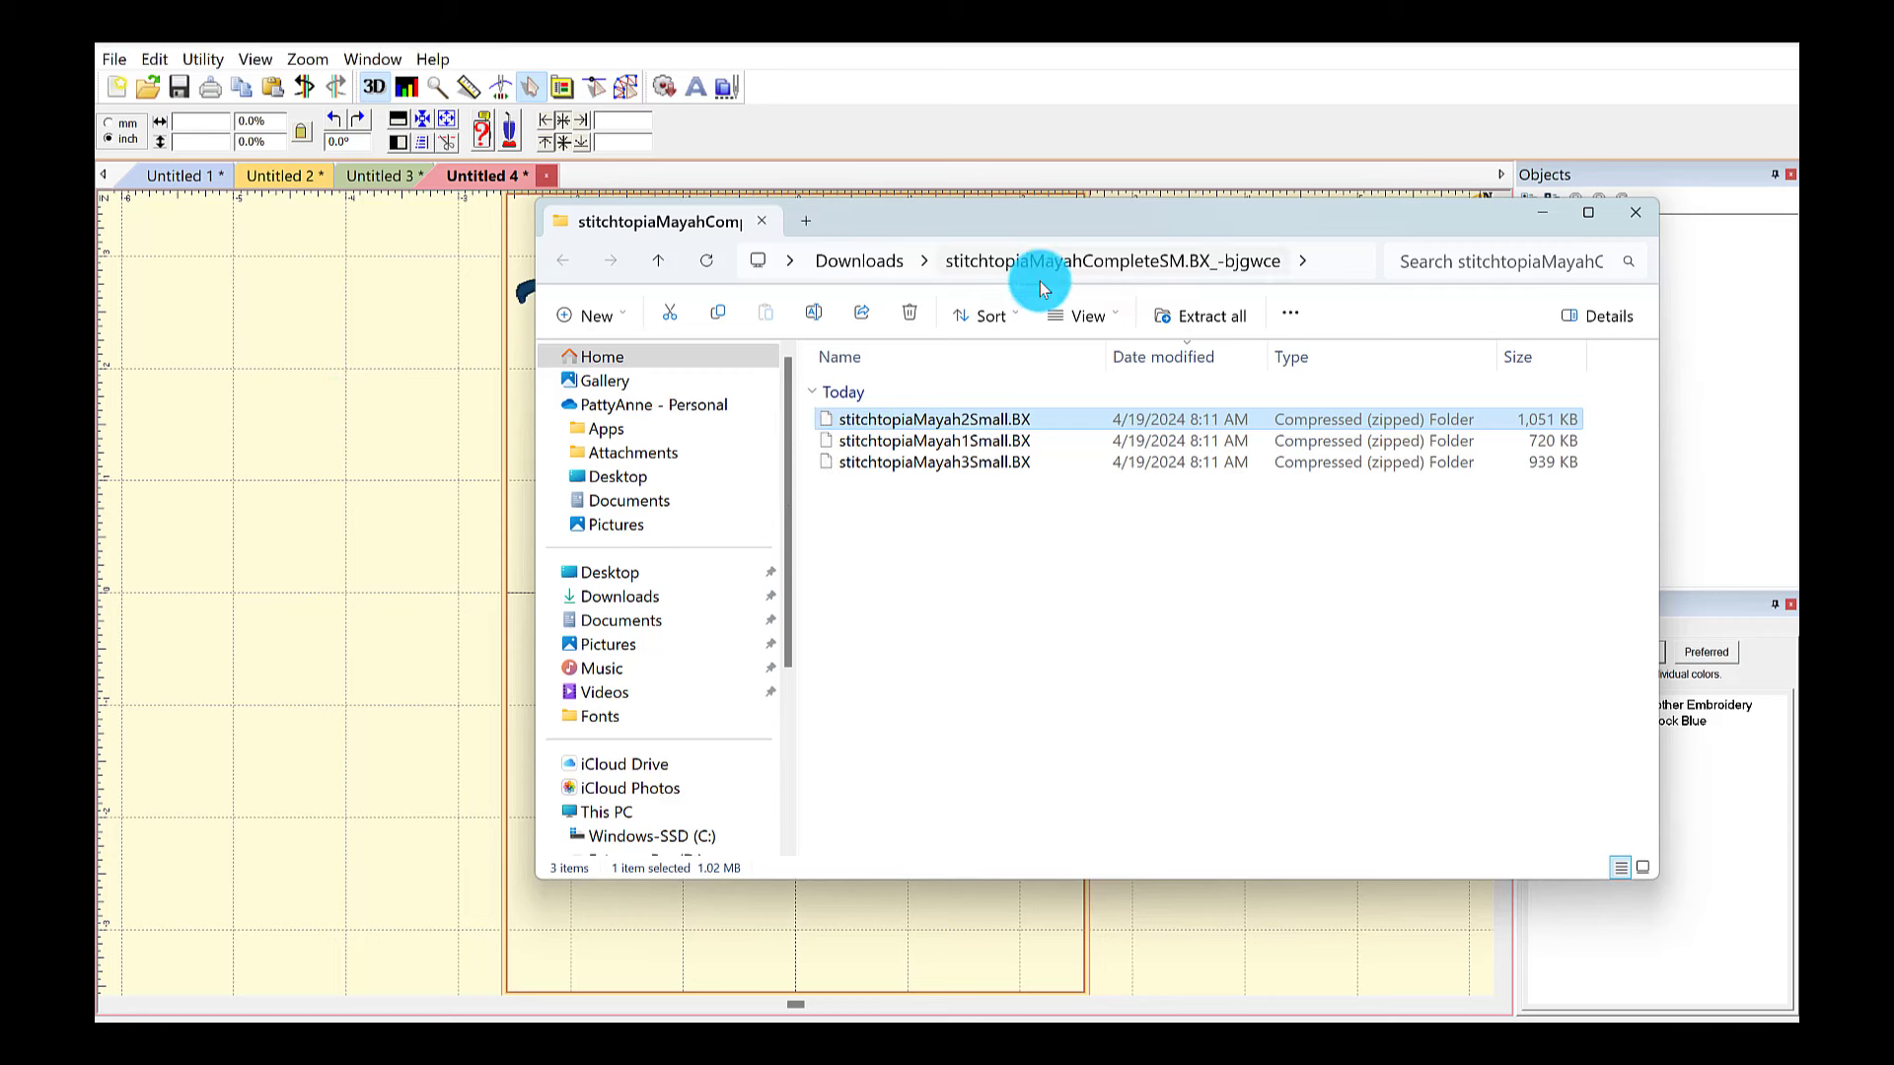
left_click(998, 507)
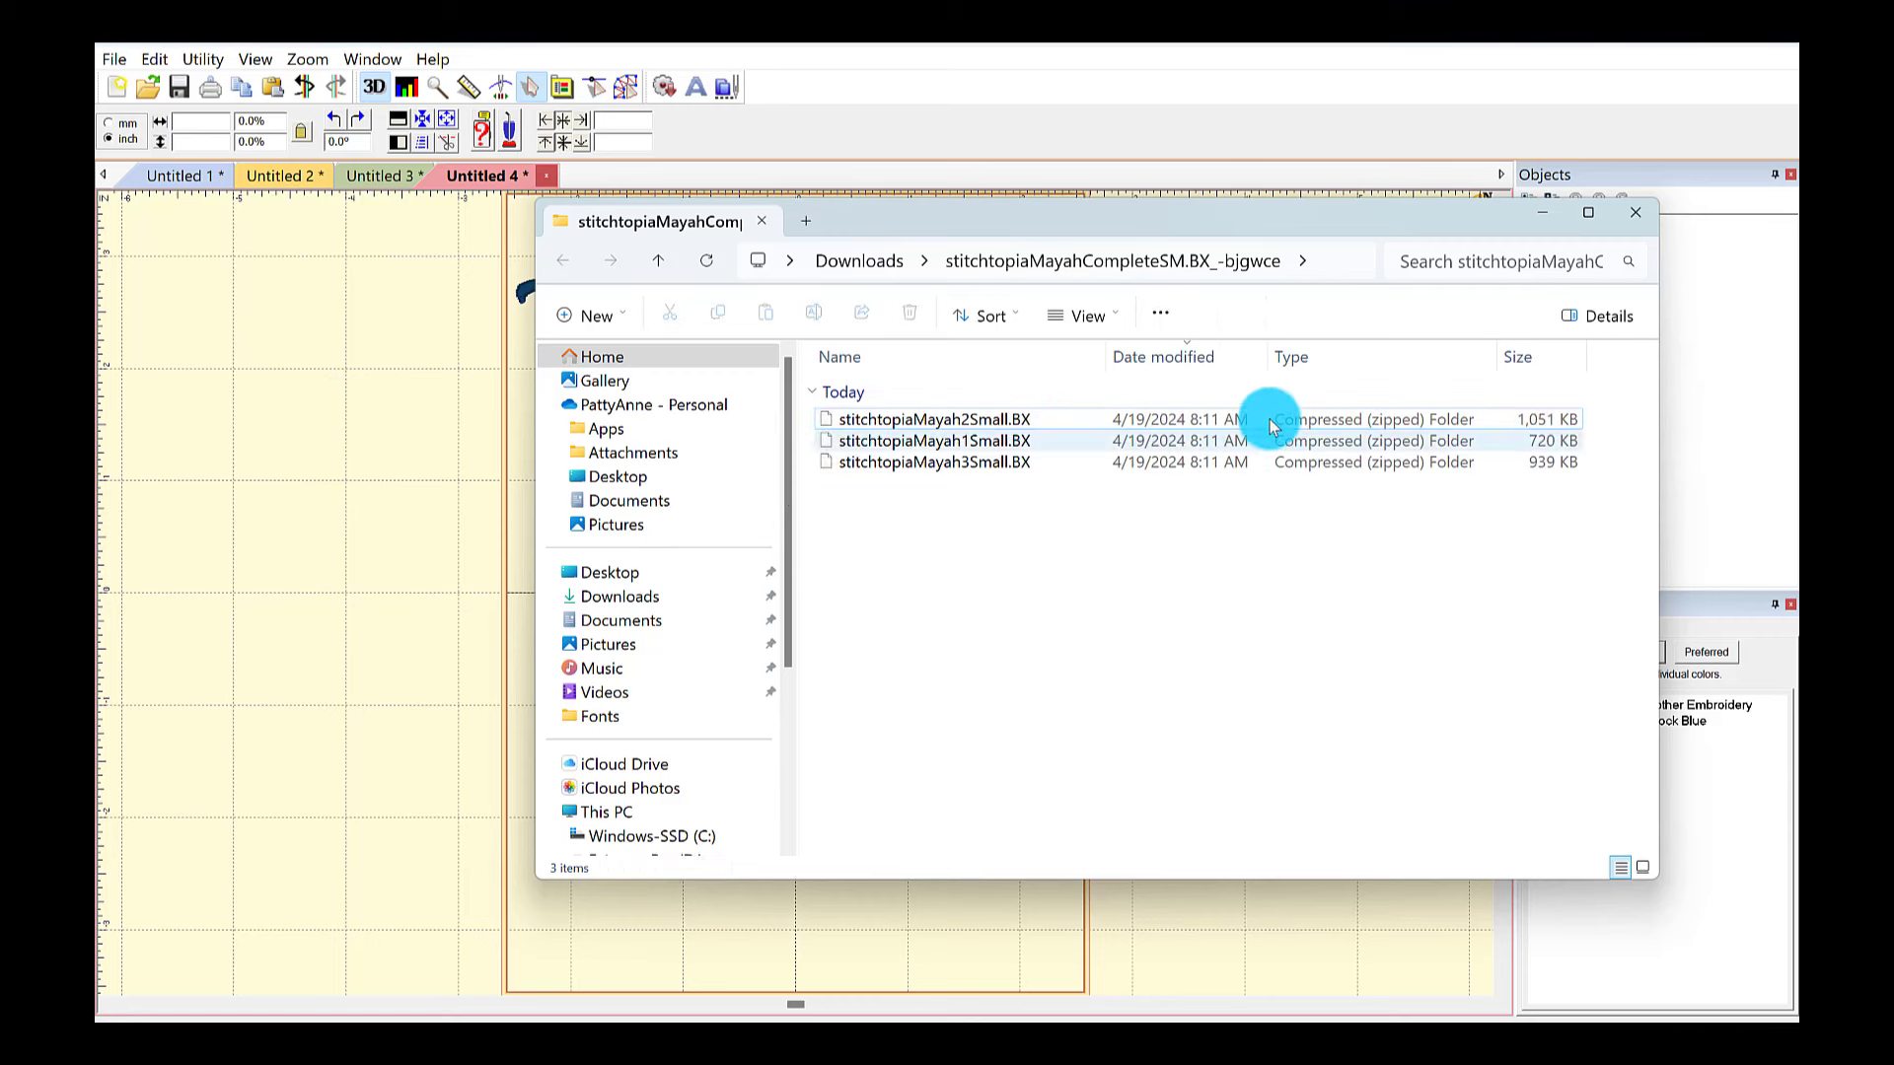
Step: Try to install the still zipped stitchtopiaMayah2Small.BX file by dropping it onto the embroidery design workspace
left_click_drag(1121, 229, 1298, 222)
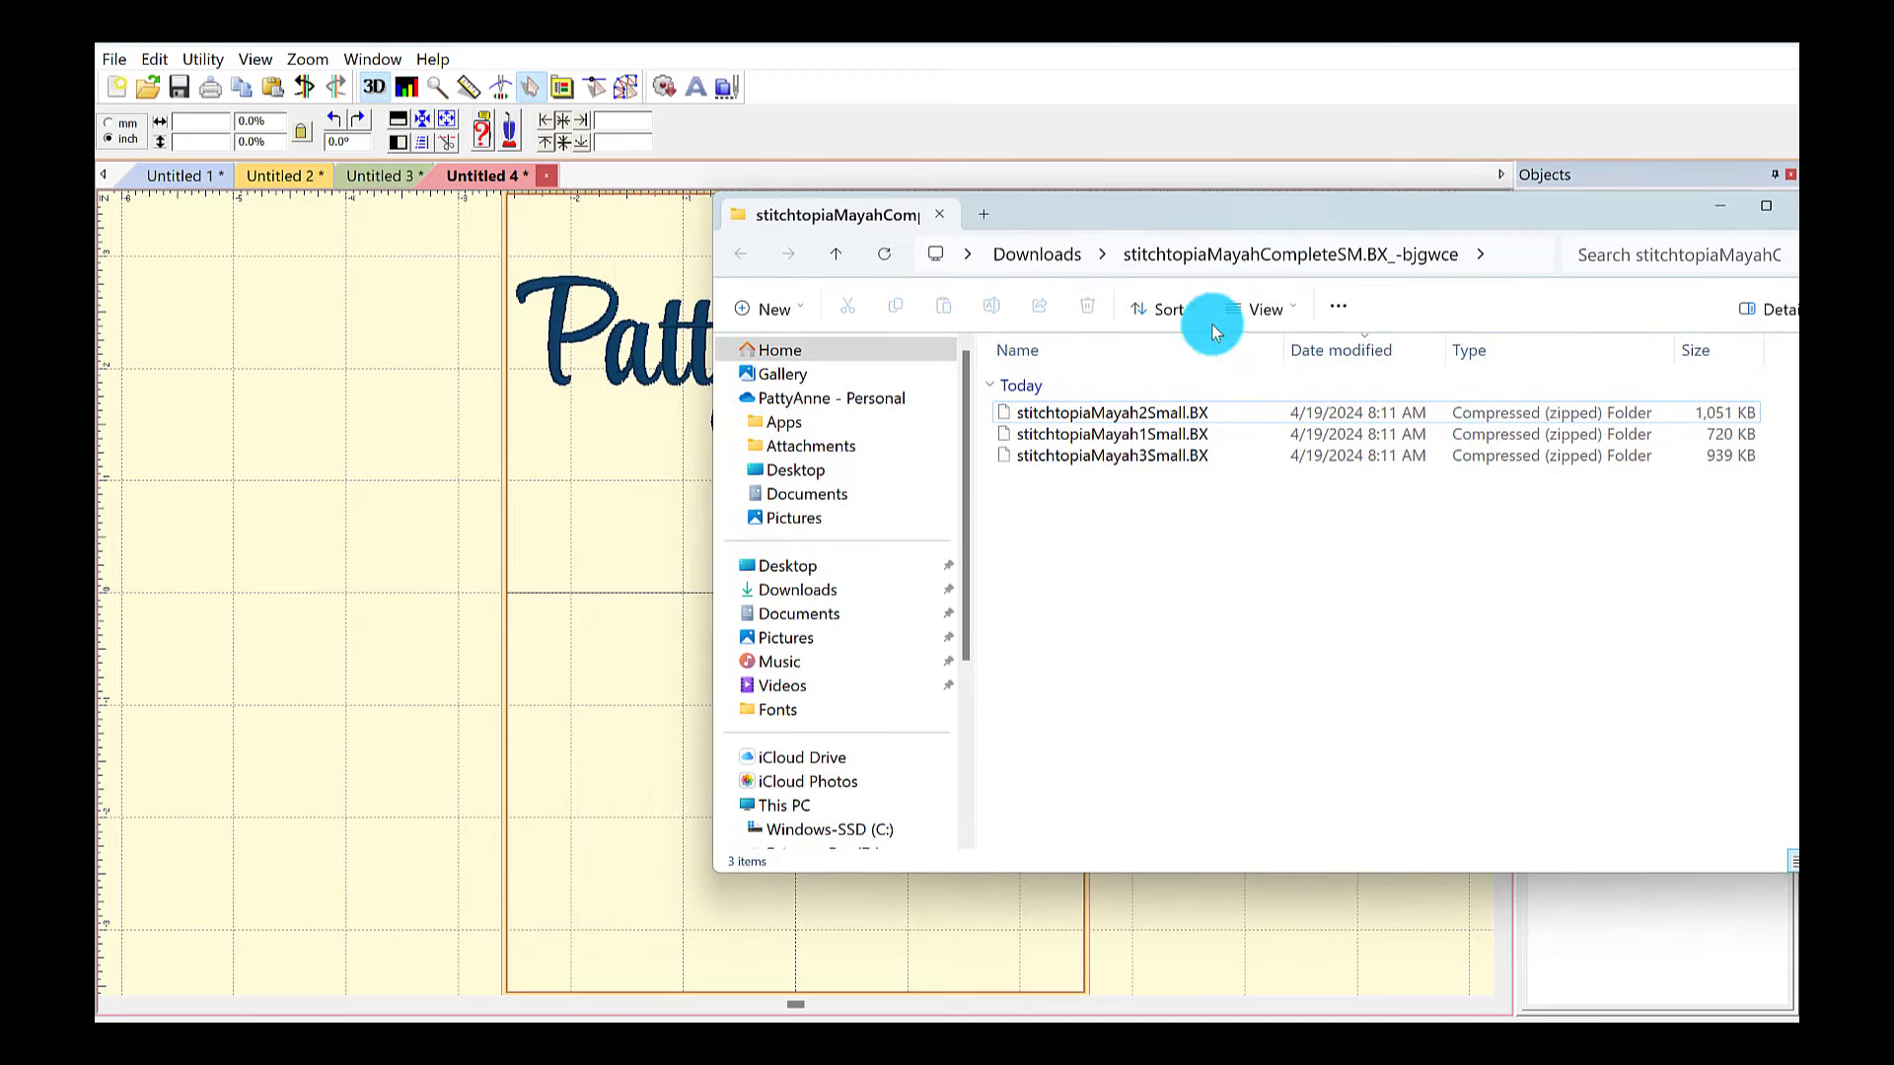
left_click(1133, 414)
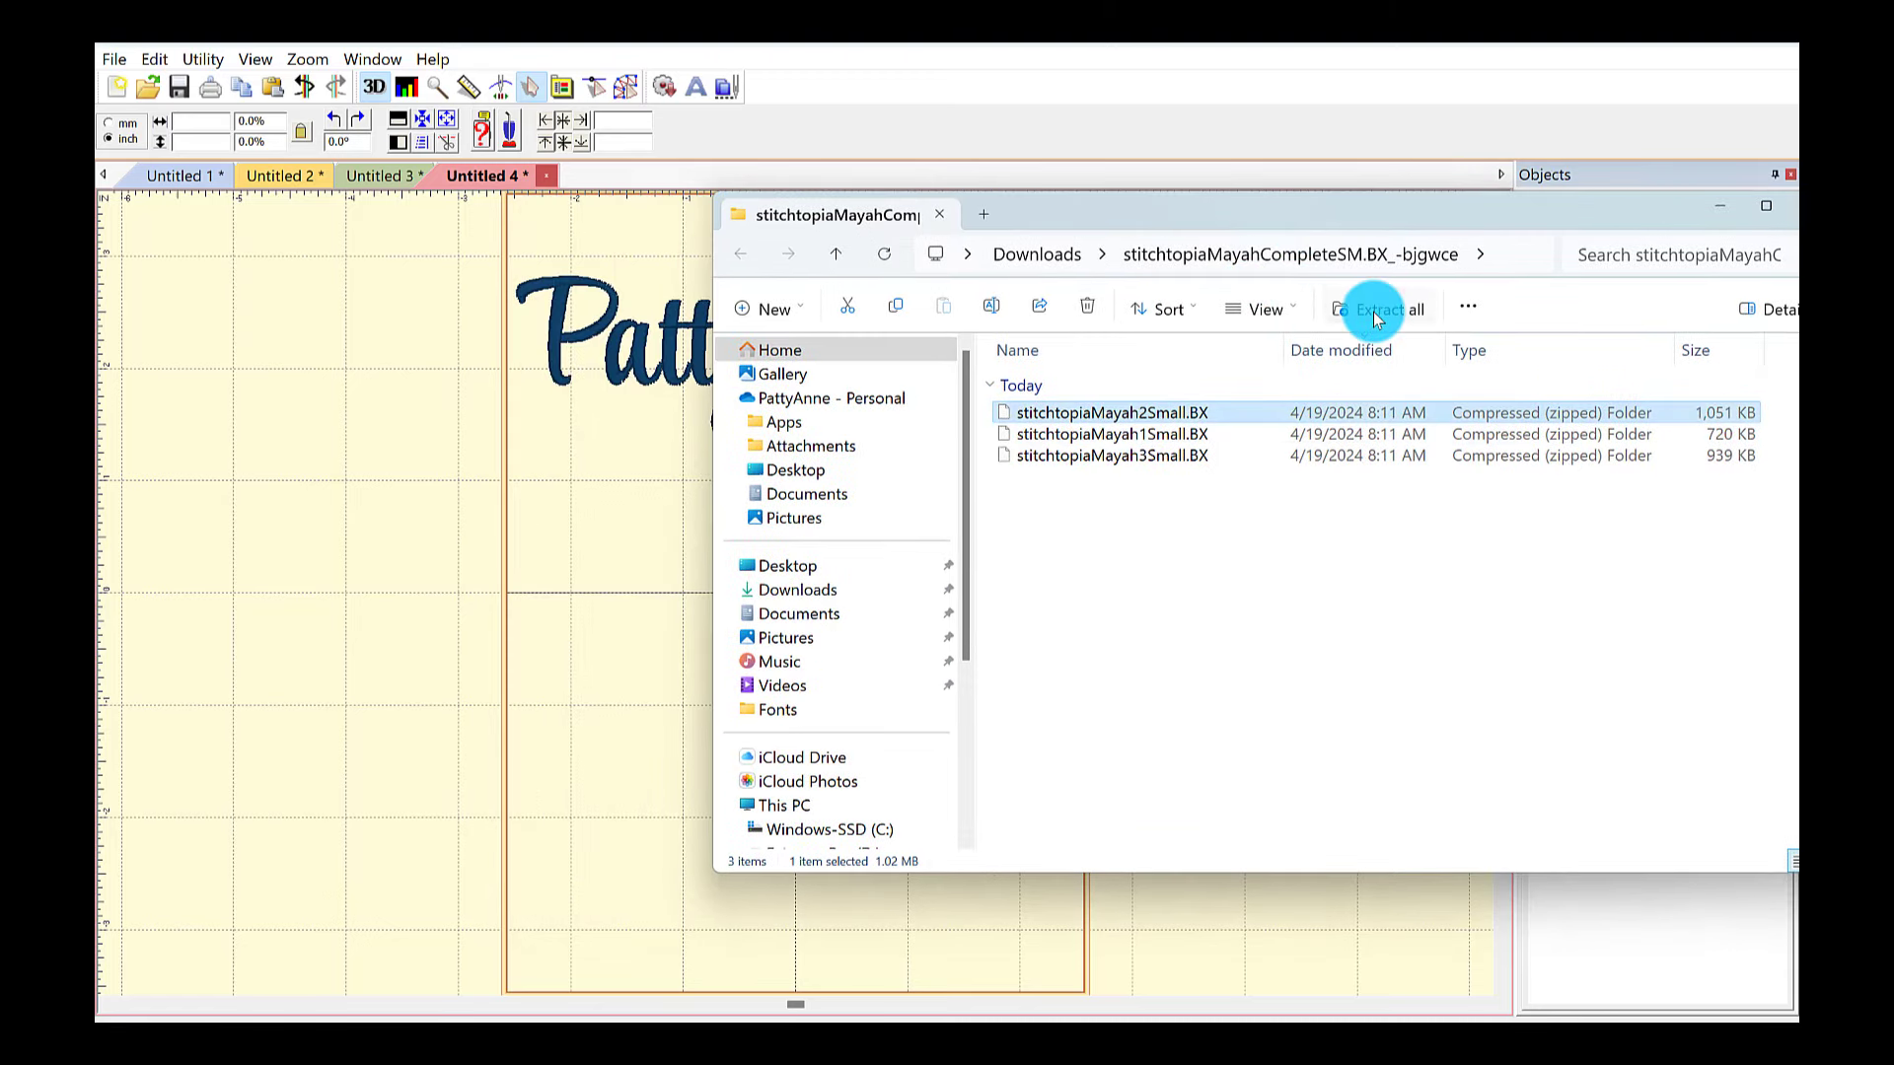
left_click(1275, 531)
left_click_drag(1200, 505, 1150, 400)
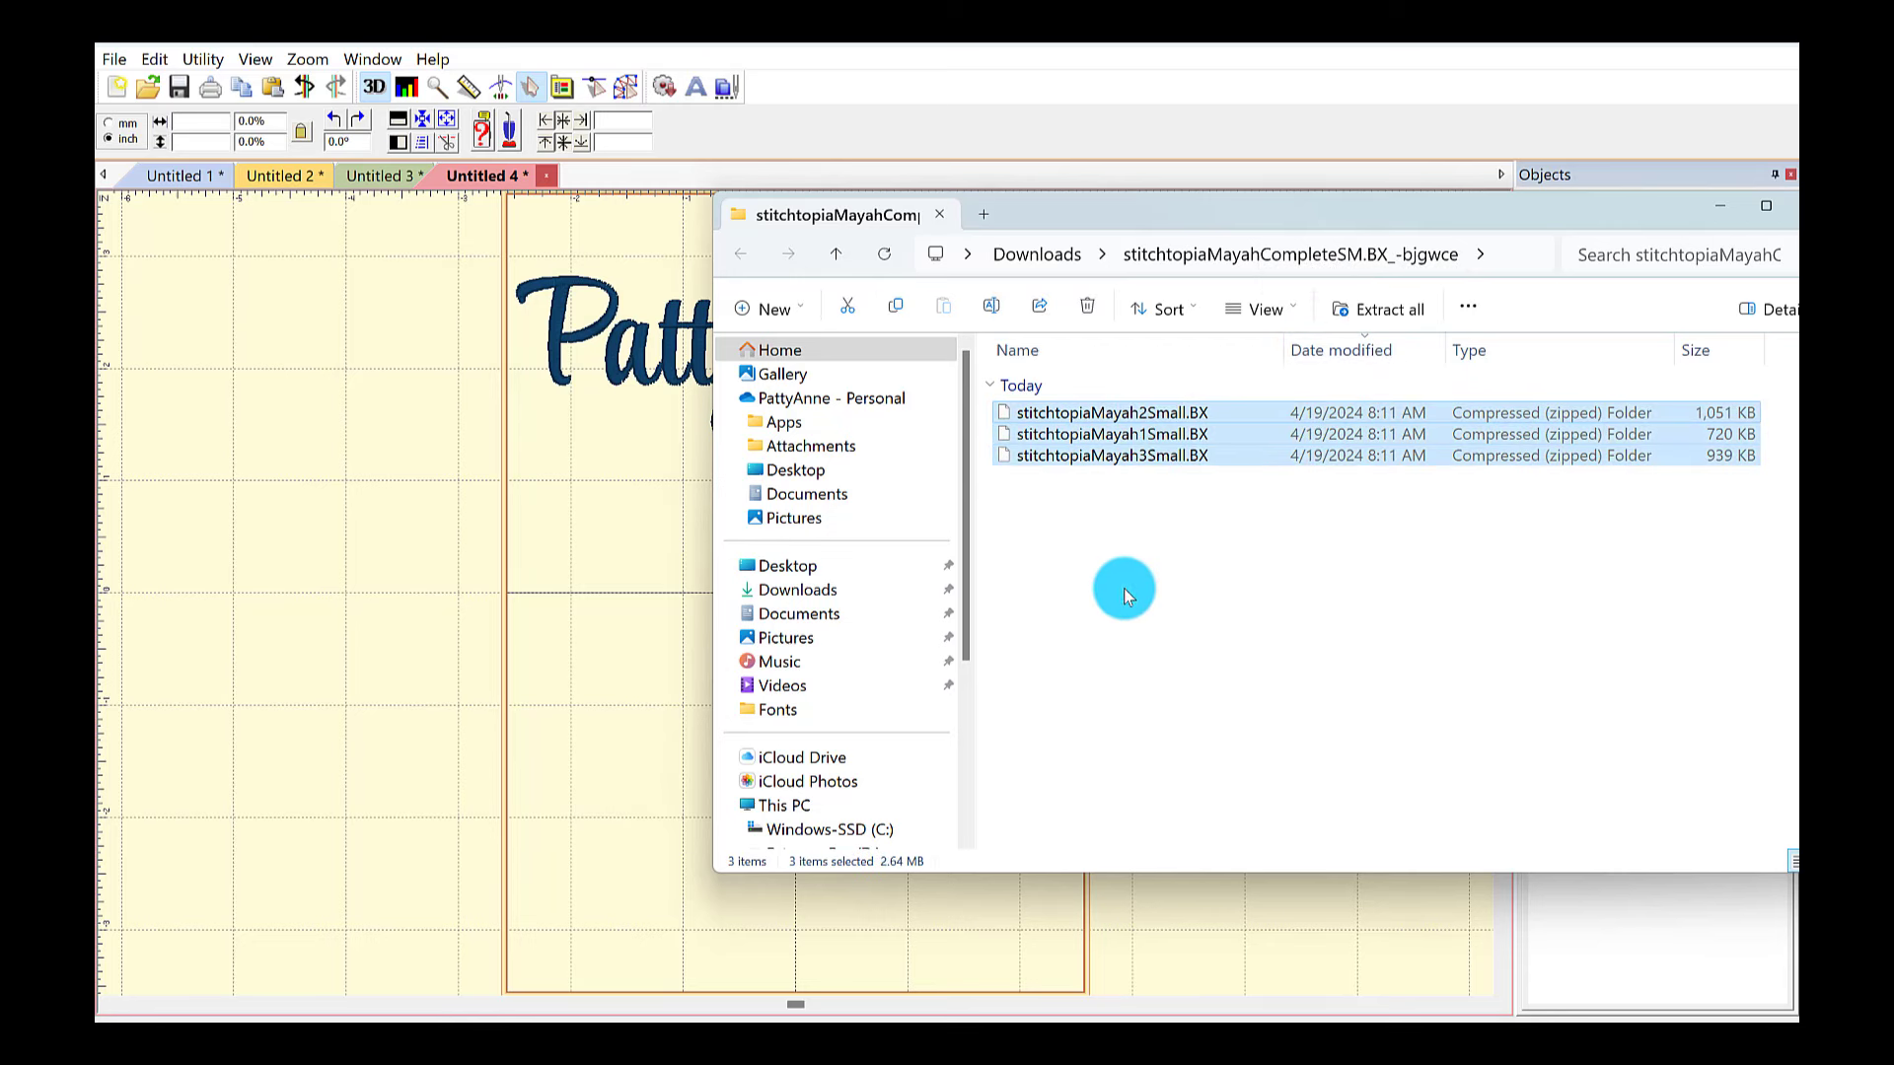
left_click(1311, 634)
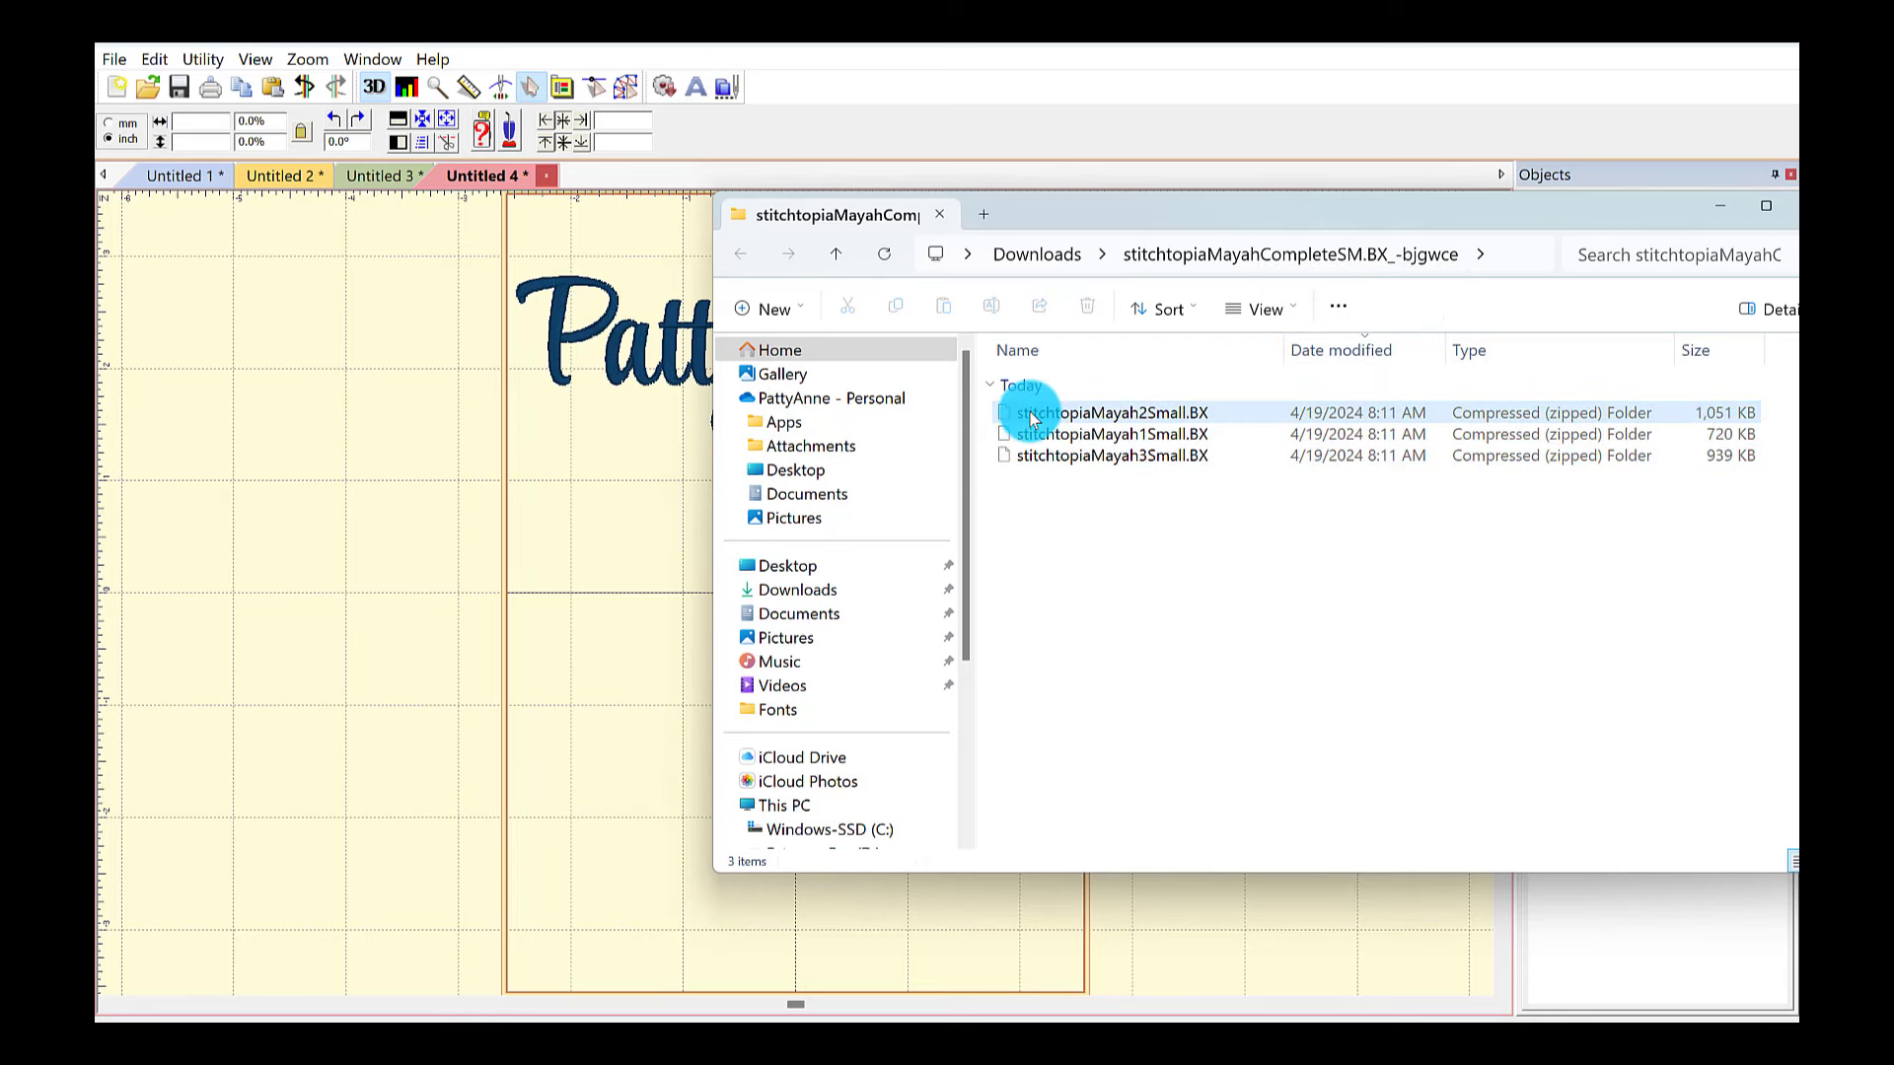
left_click_drag(1033, 419, 503, 483)
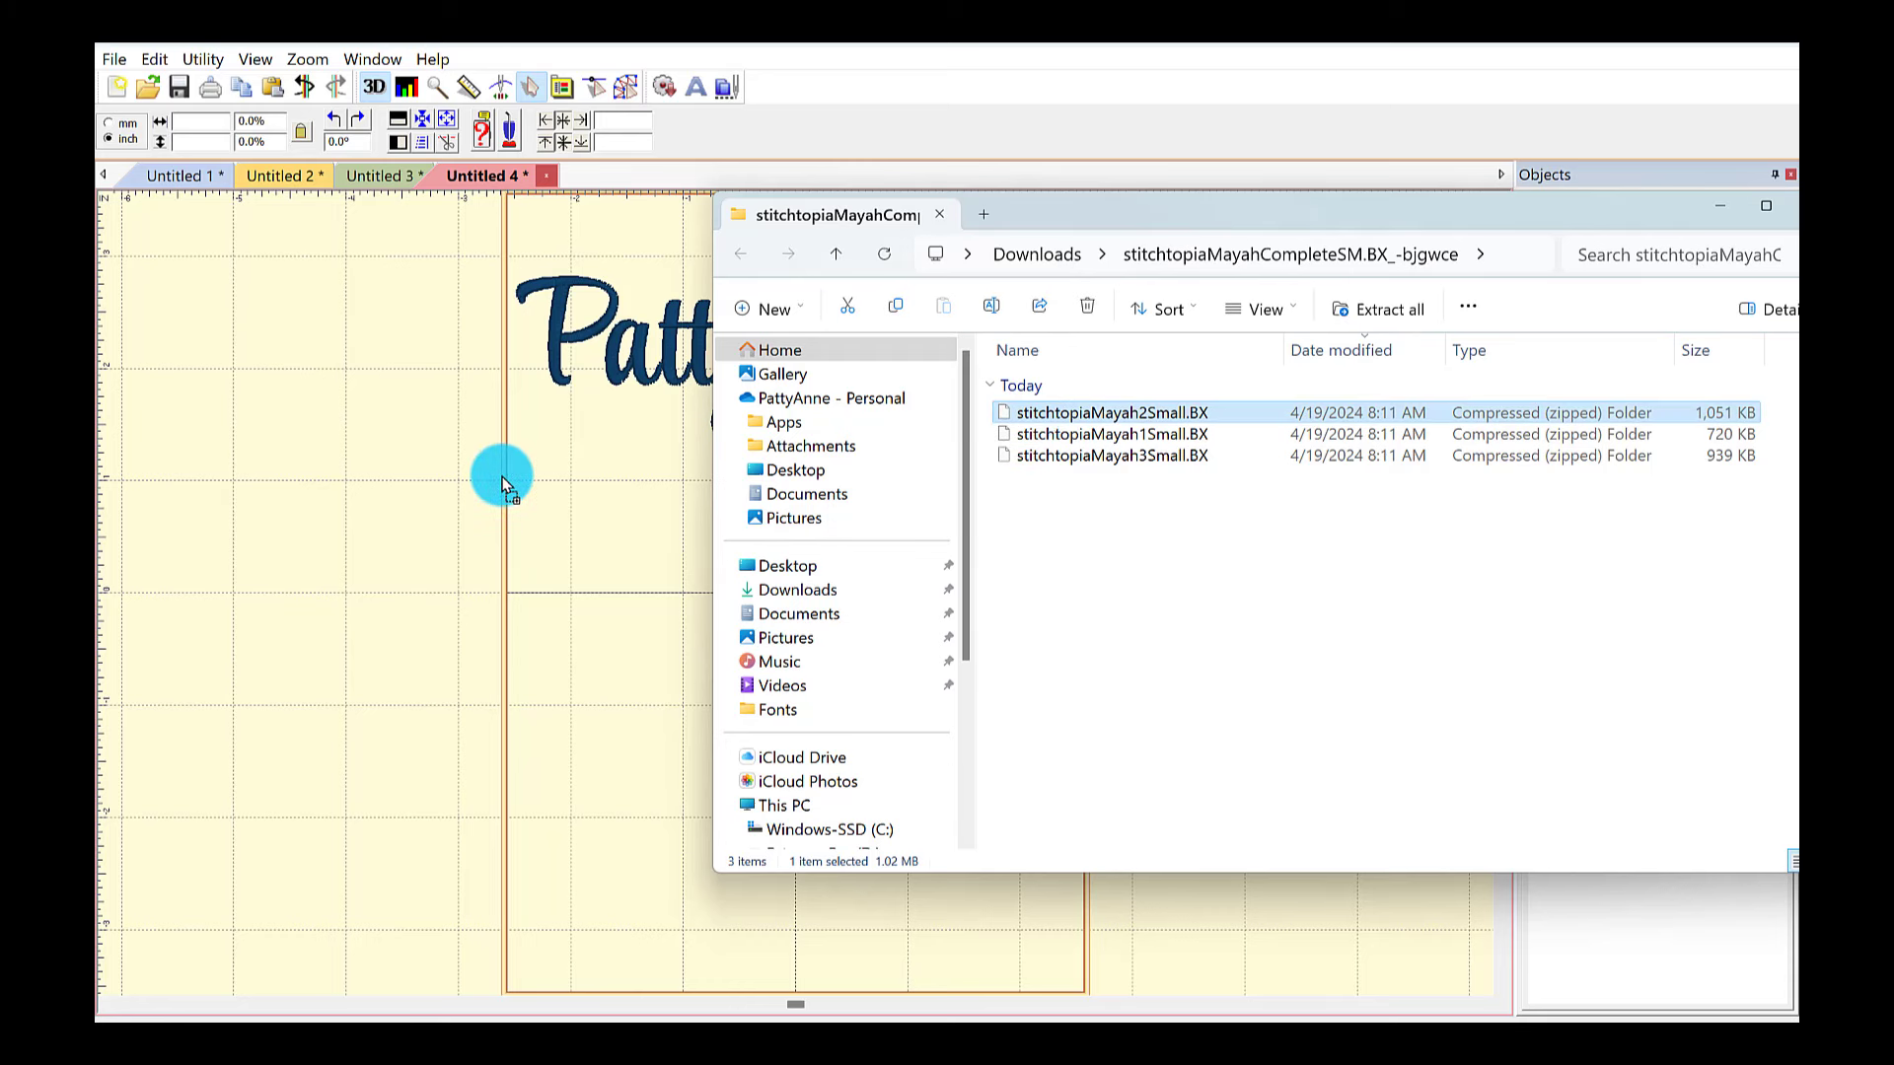
left_click_drag(298, 507, 411, 478)
Step: Move the folder window clear of the design and select the name lettering to view its font properties
left_click_drag(1140, 222, 702, 209)
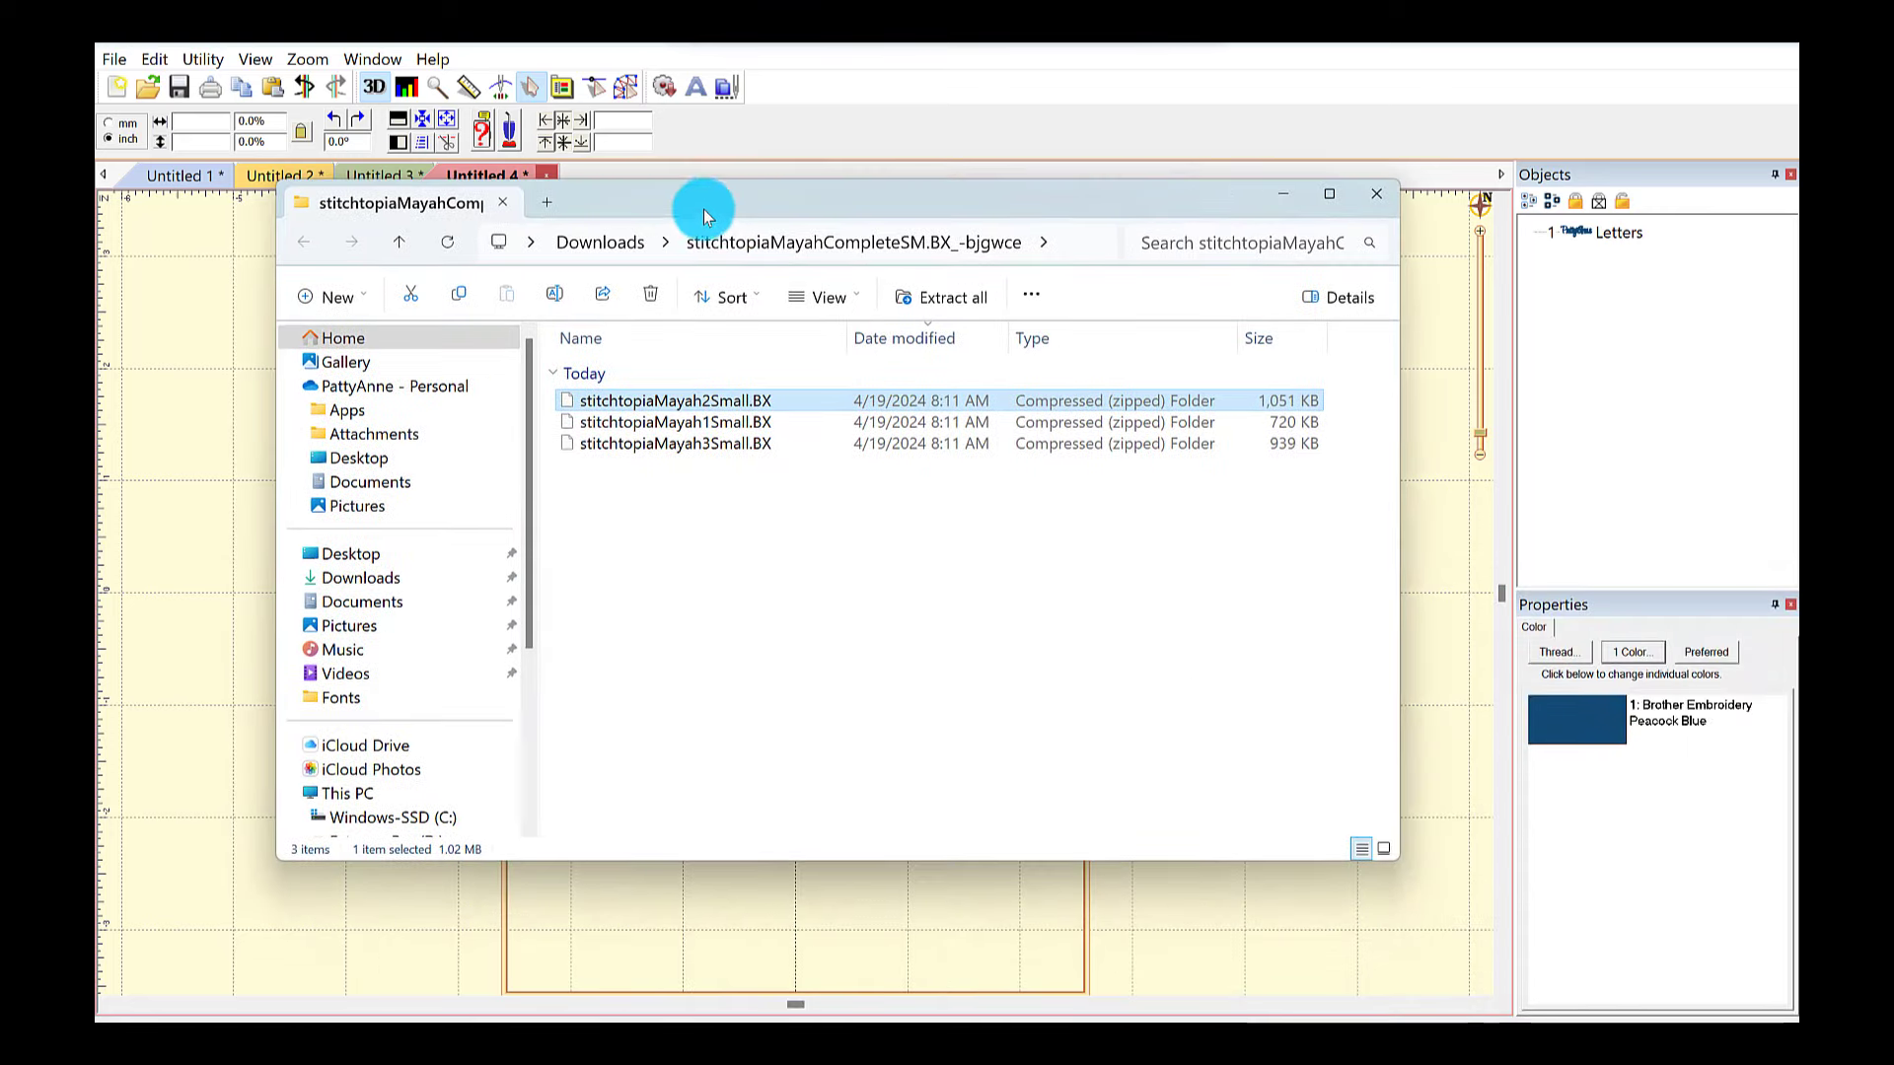
left_click_drag(1209, 209, 828, 554)
left_click(870, 375)
left_click(872, 364)
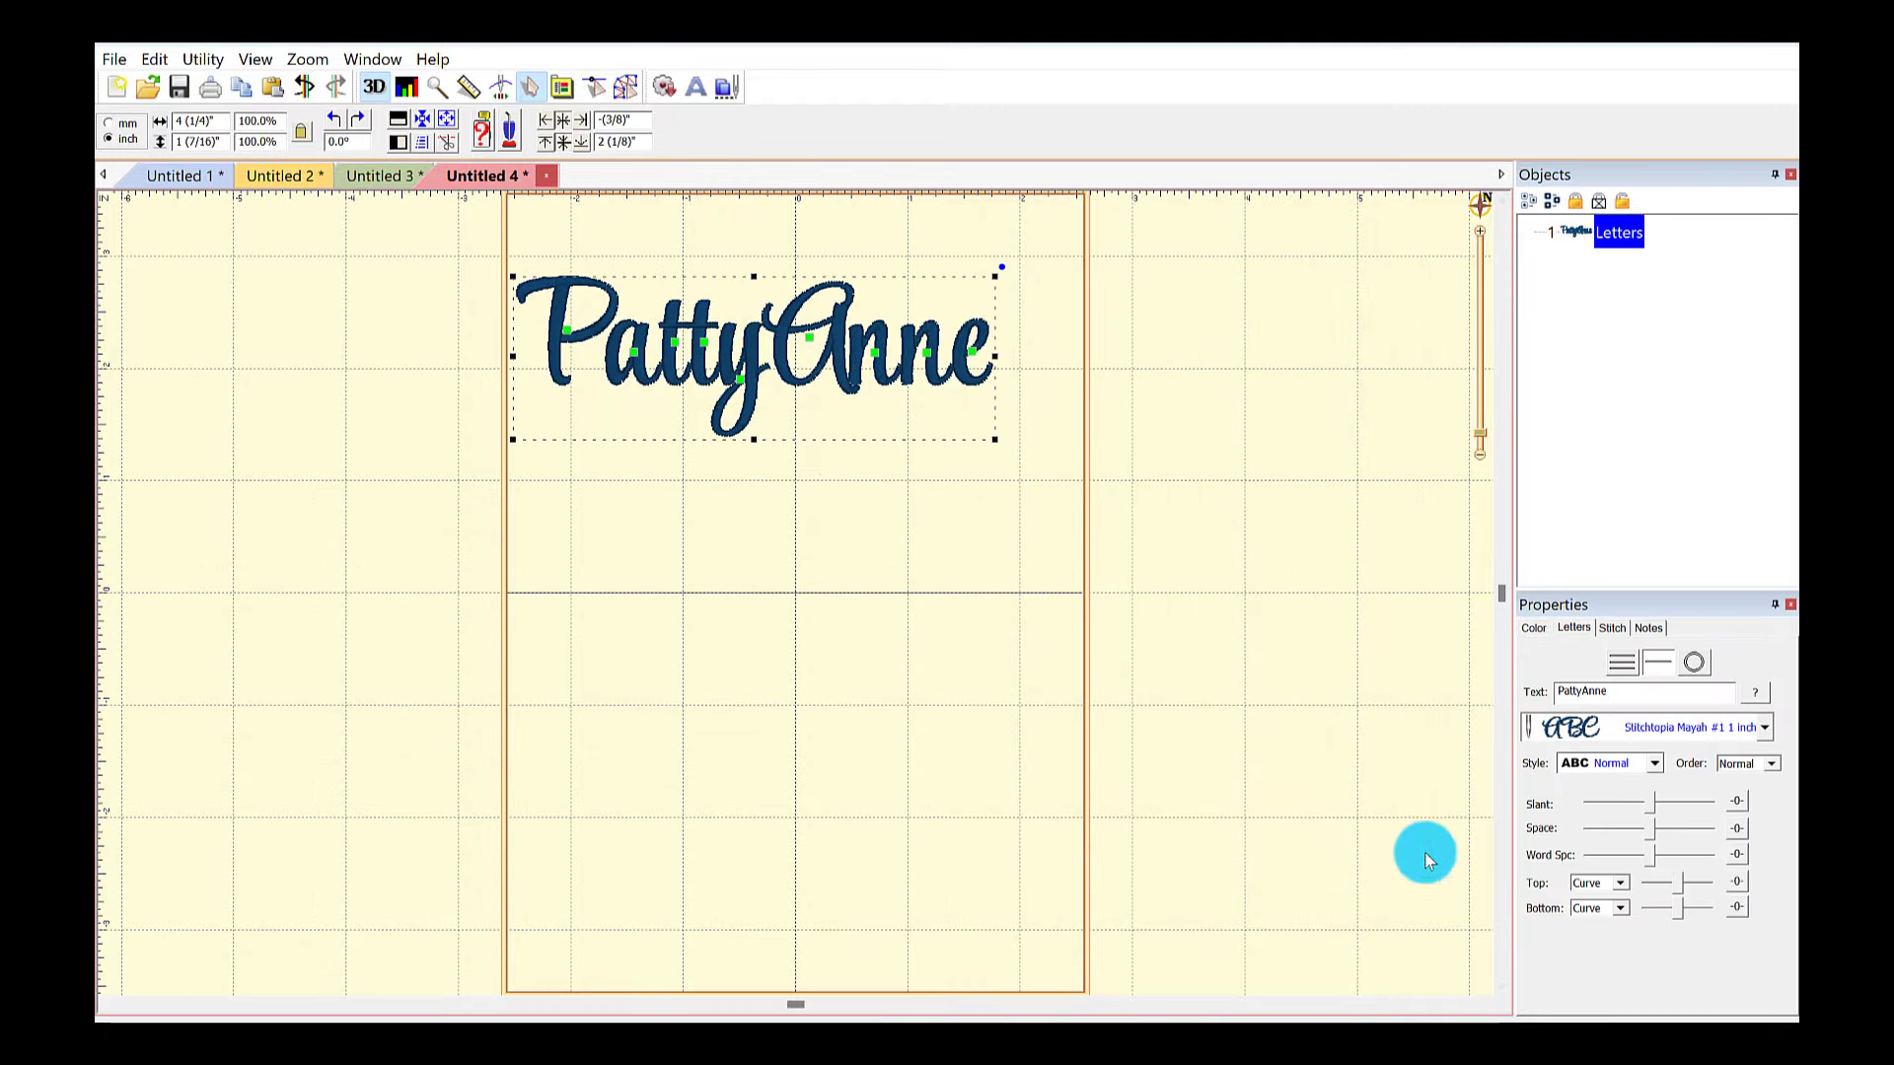
Step: Bring back the stitchtopiaMayahCompleteSM.BX_-bjgwce folder, select its three zipped Mayah files and extract them to the suggested folder
mouse_move(904, 1021)
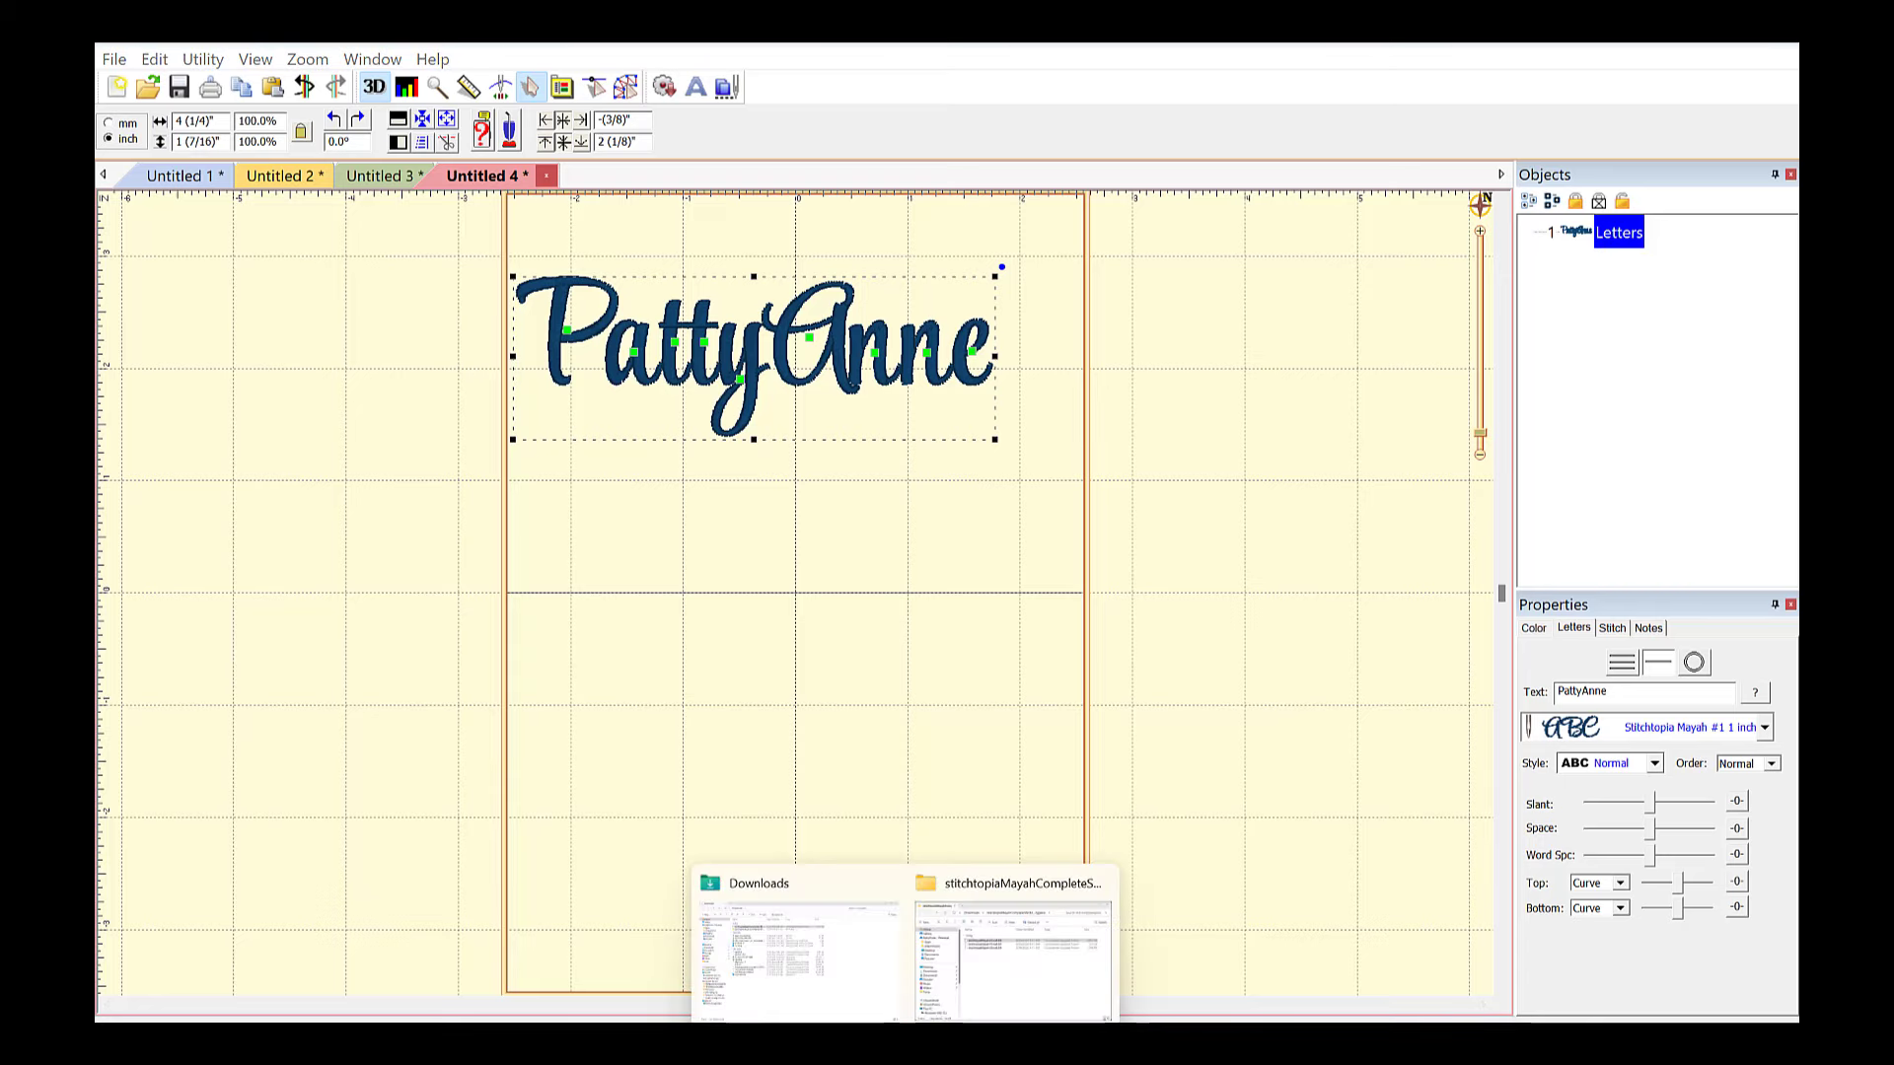
left_click(998, 967)
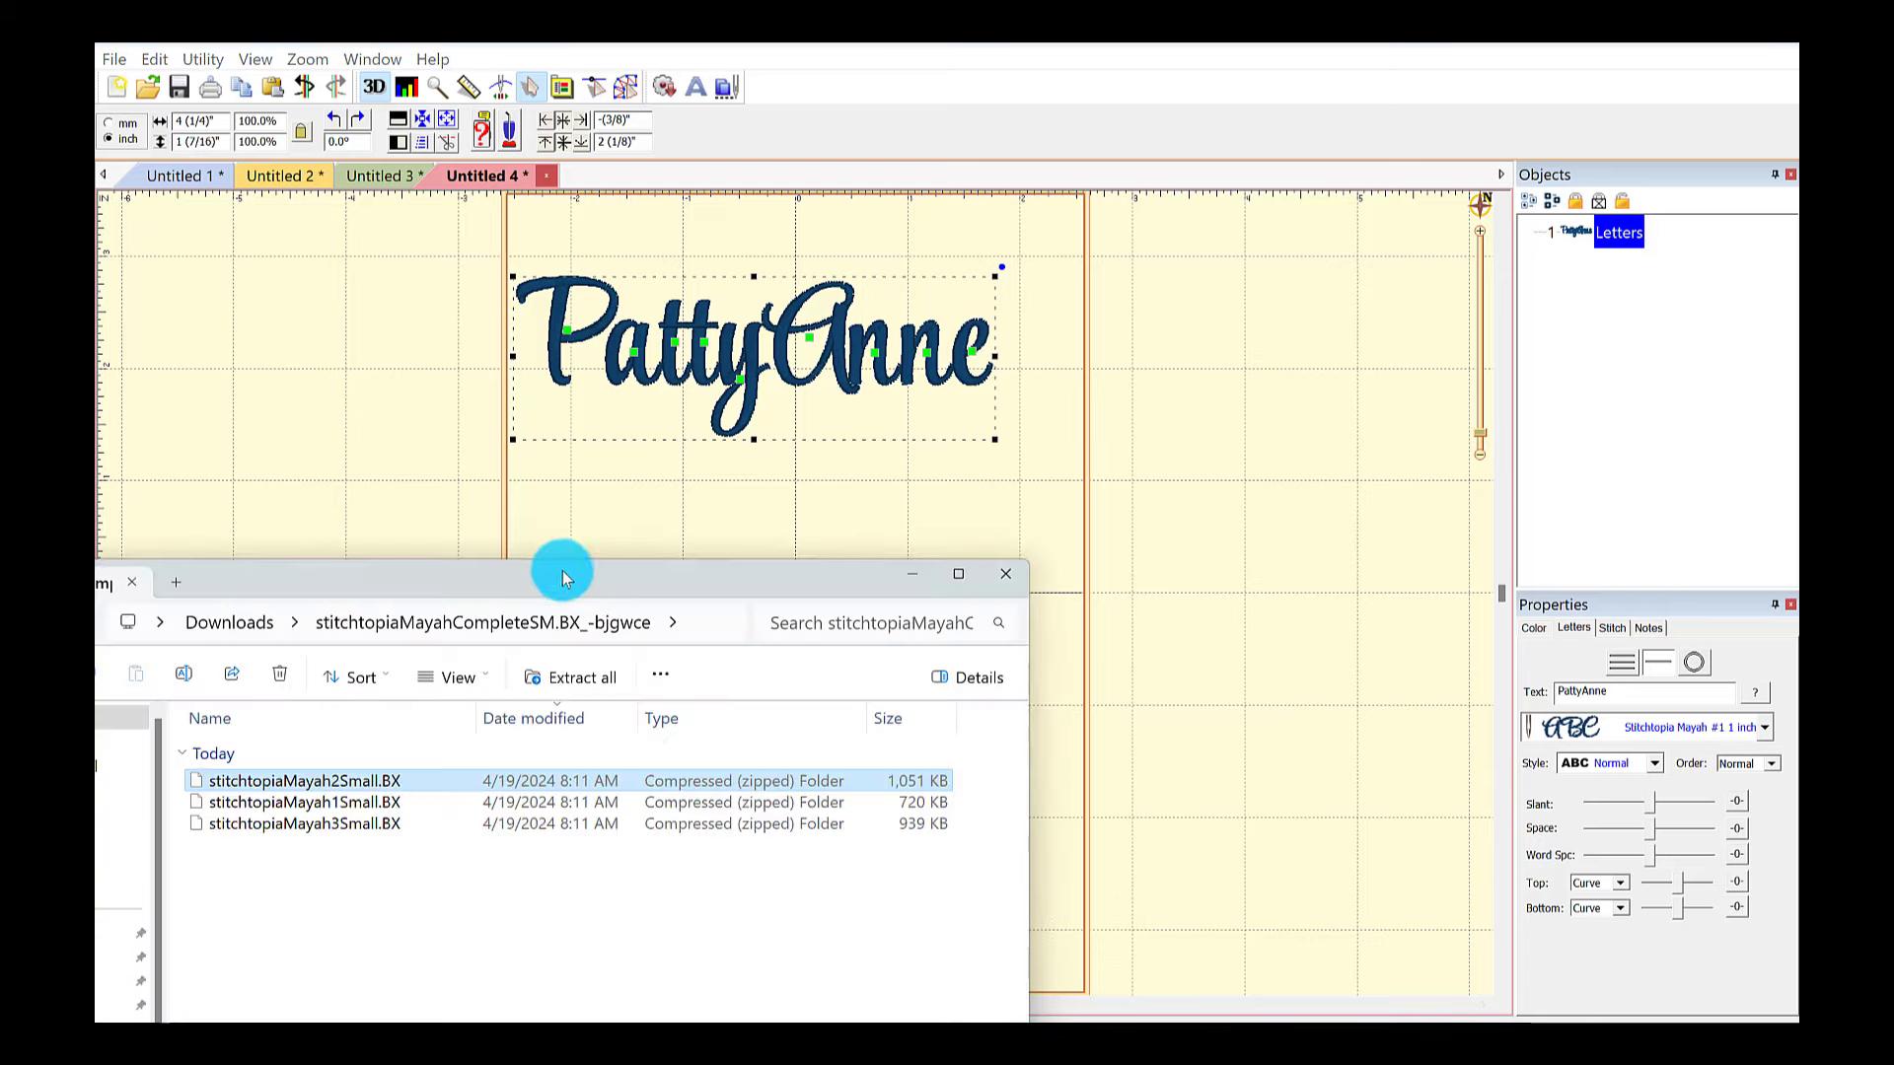
left_click_drag(562, 571, 1194, 162)
left_click(1206, 519)
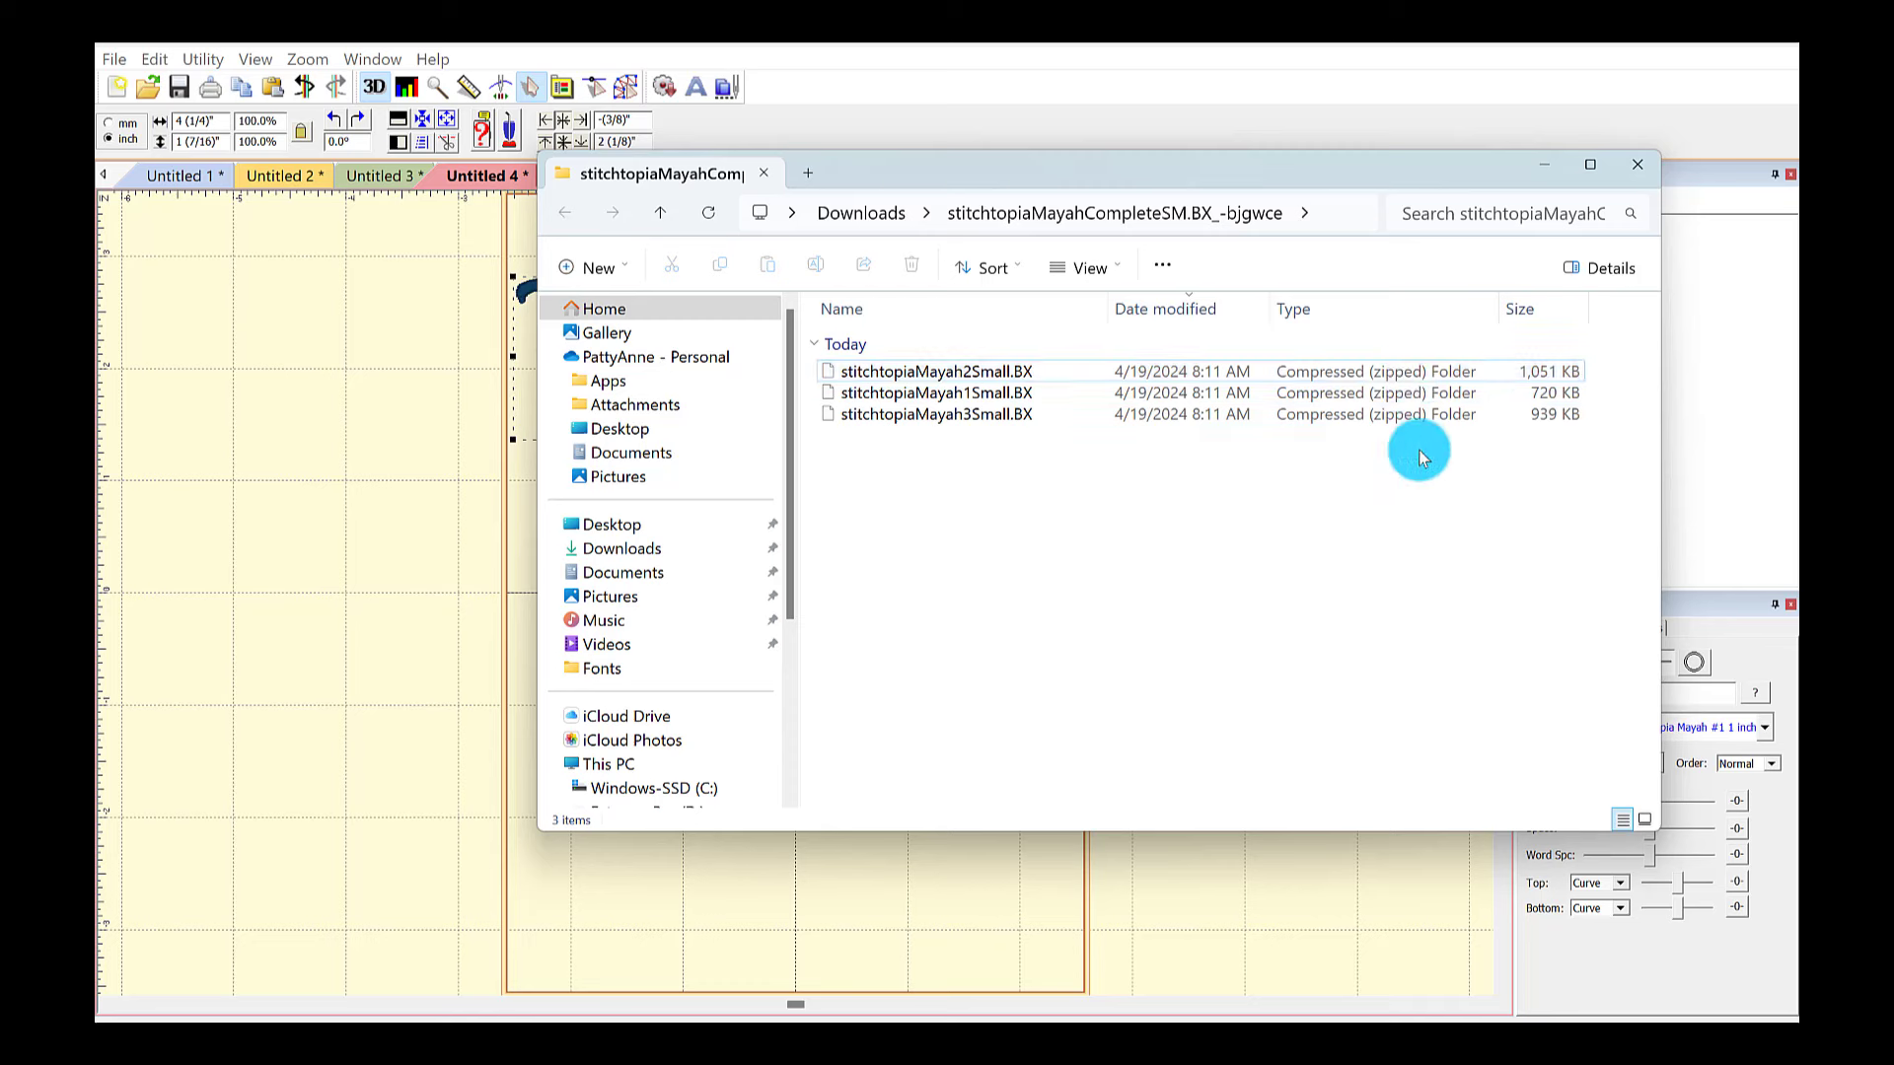
left_click_drag(1420, 450, 1336, 338)
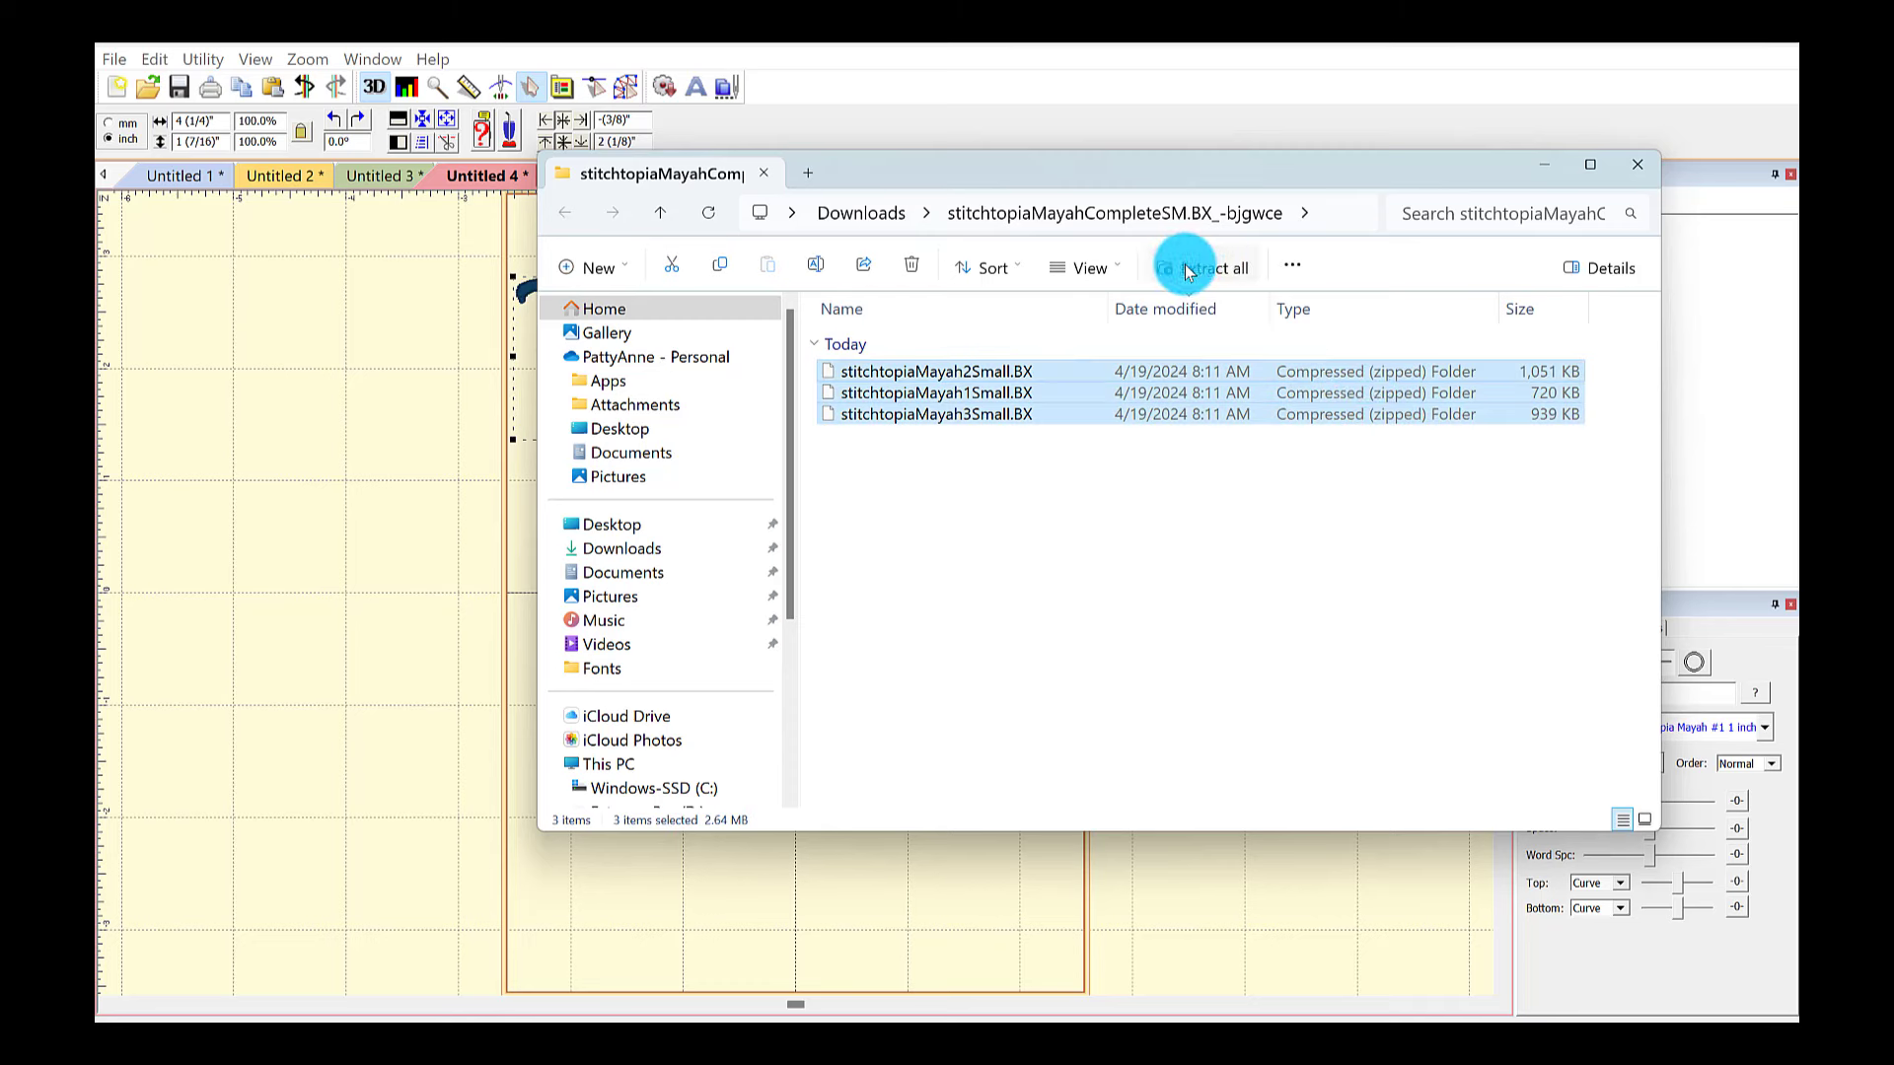
left_click(1181, 266)
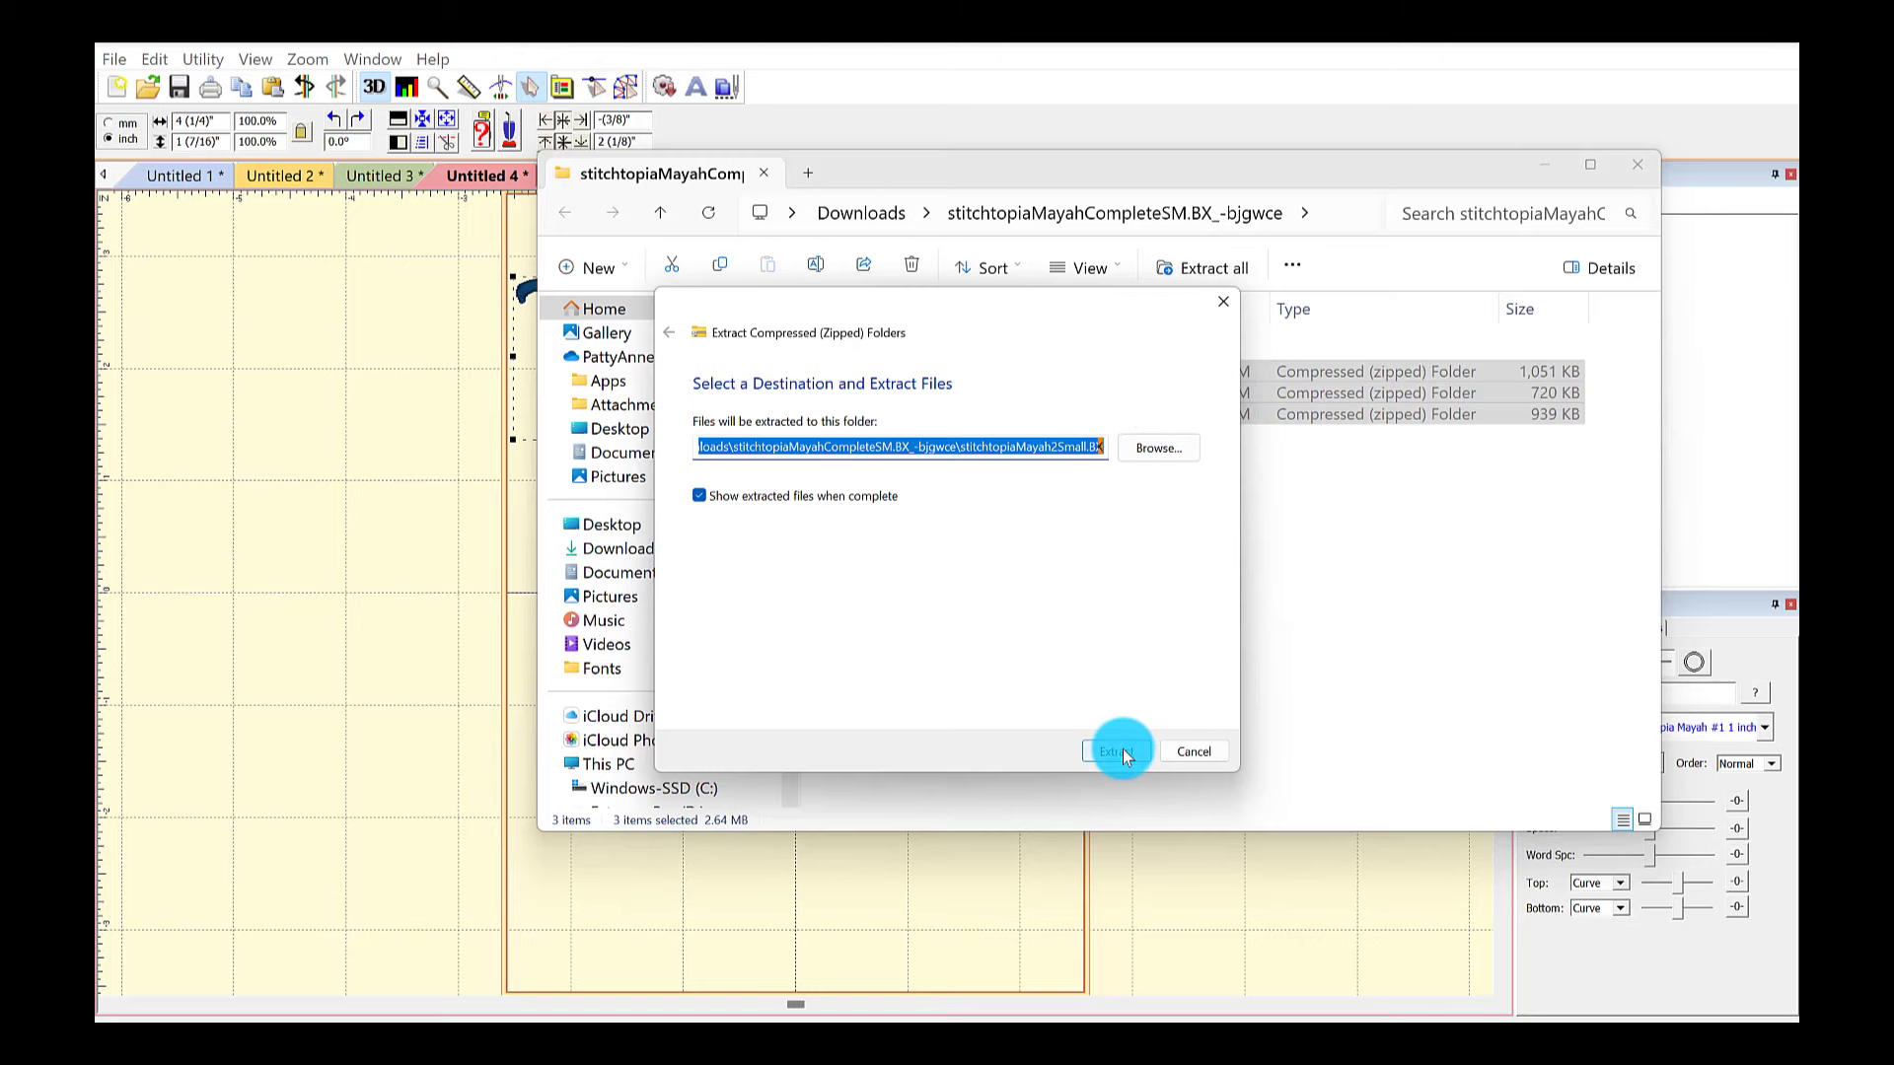
left_click(1123, 751)
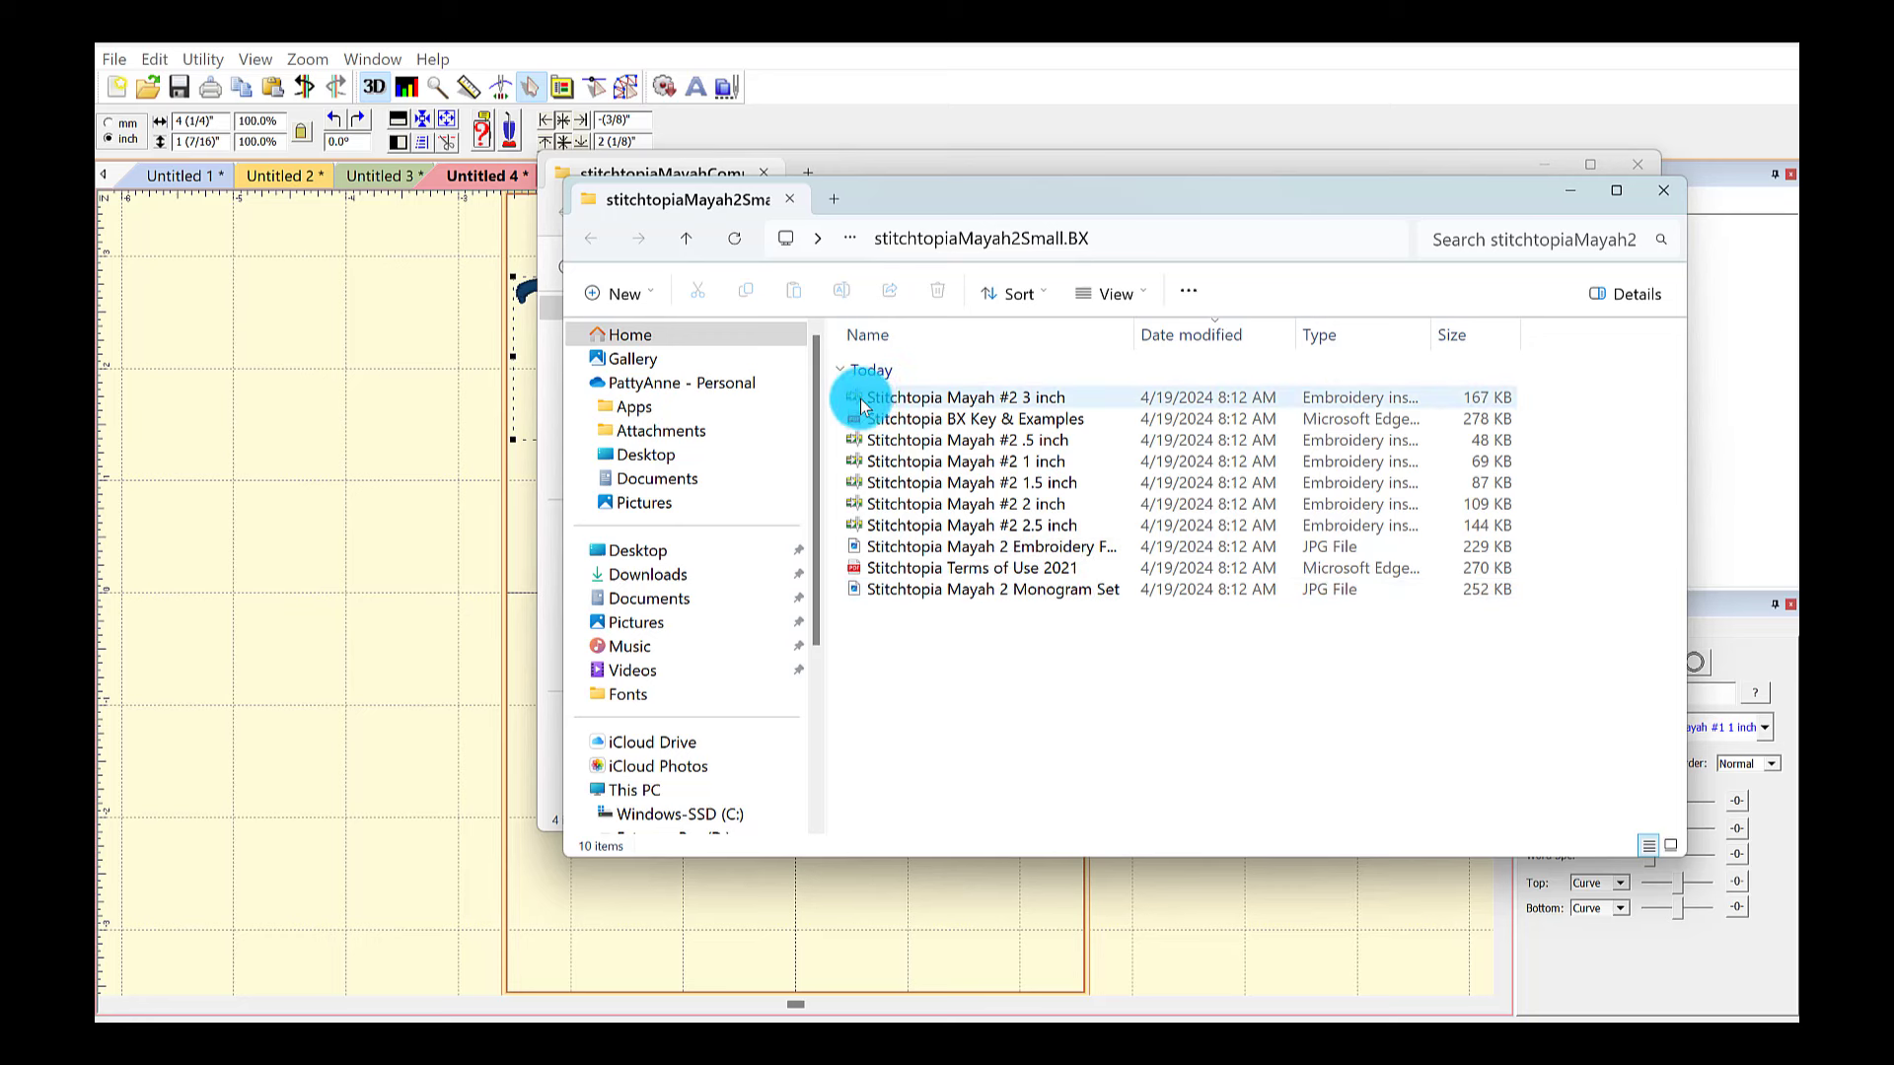
Step: Show the extracted stitchtopiaMayah2Small.BX files as large icons and select the Stitchtopia Mayah #2 3 inch file
right_click(1168, 711)
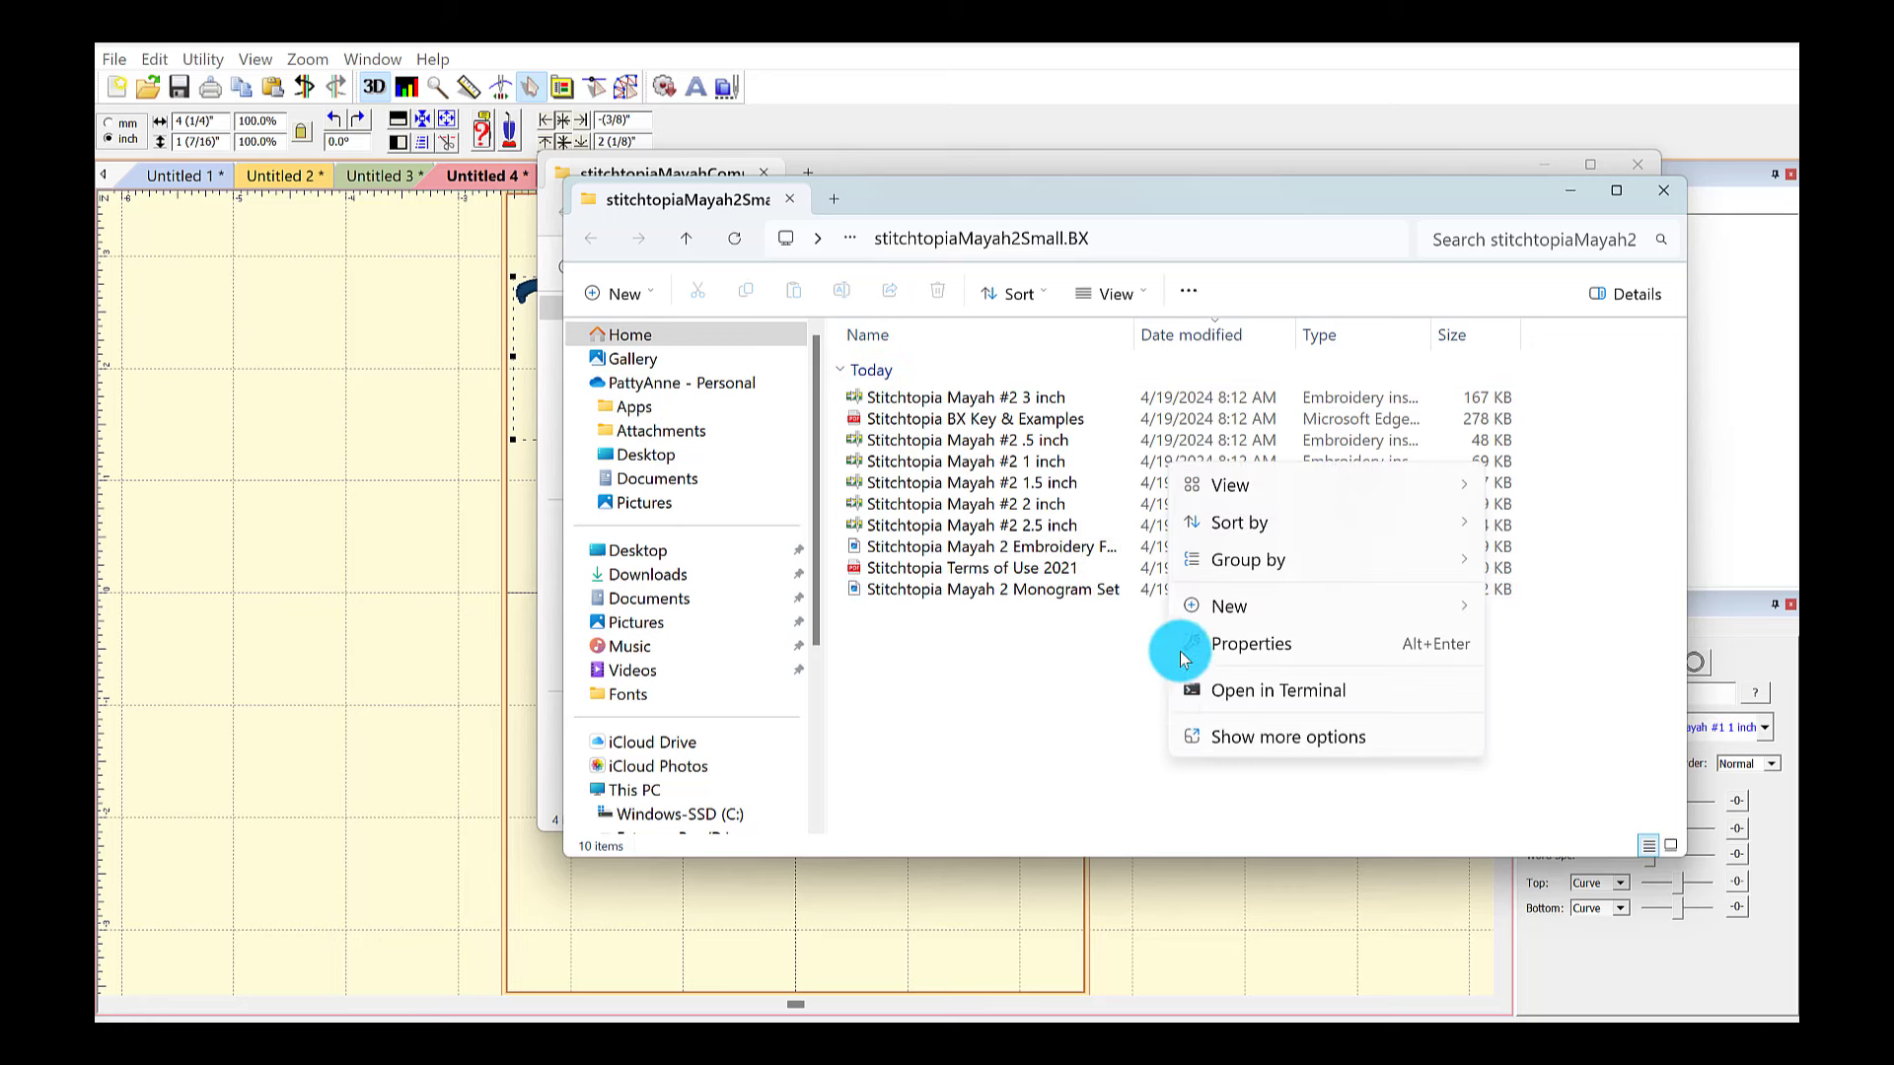
left_click(1008, 530)
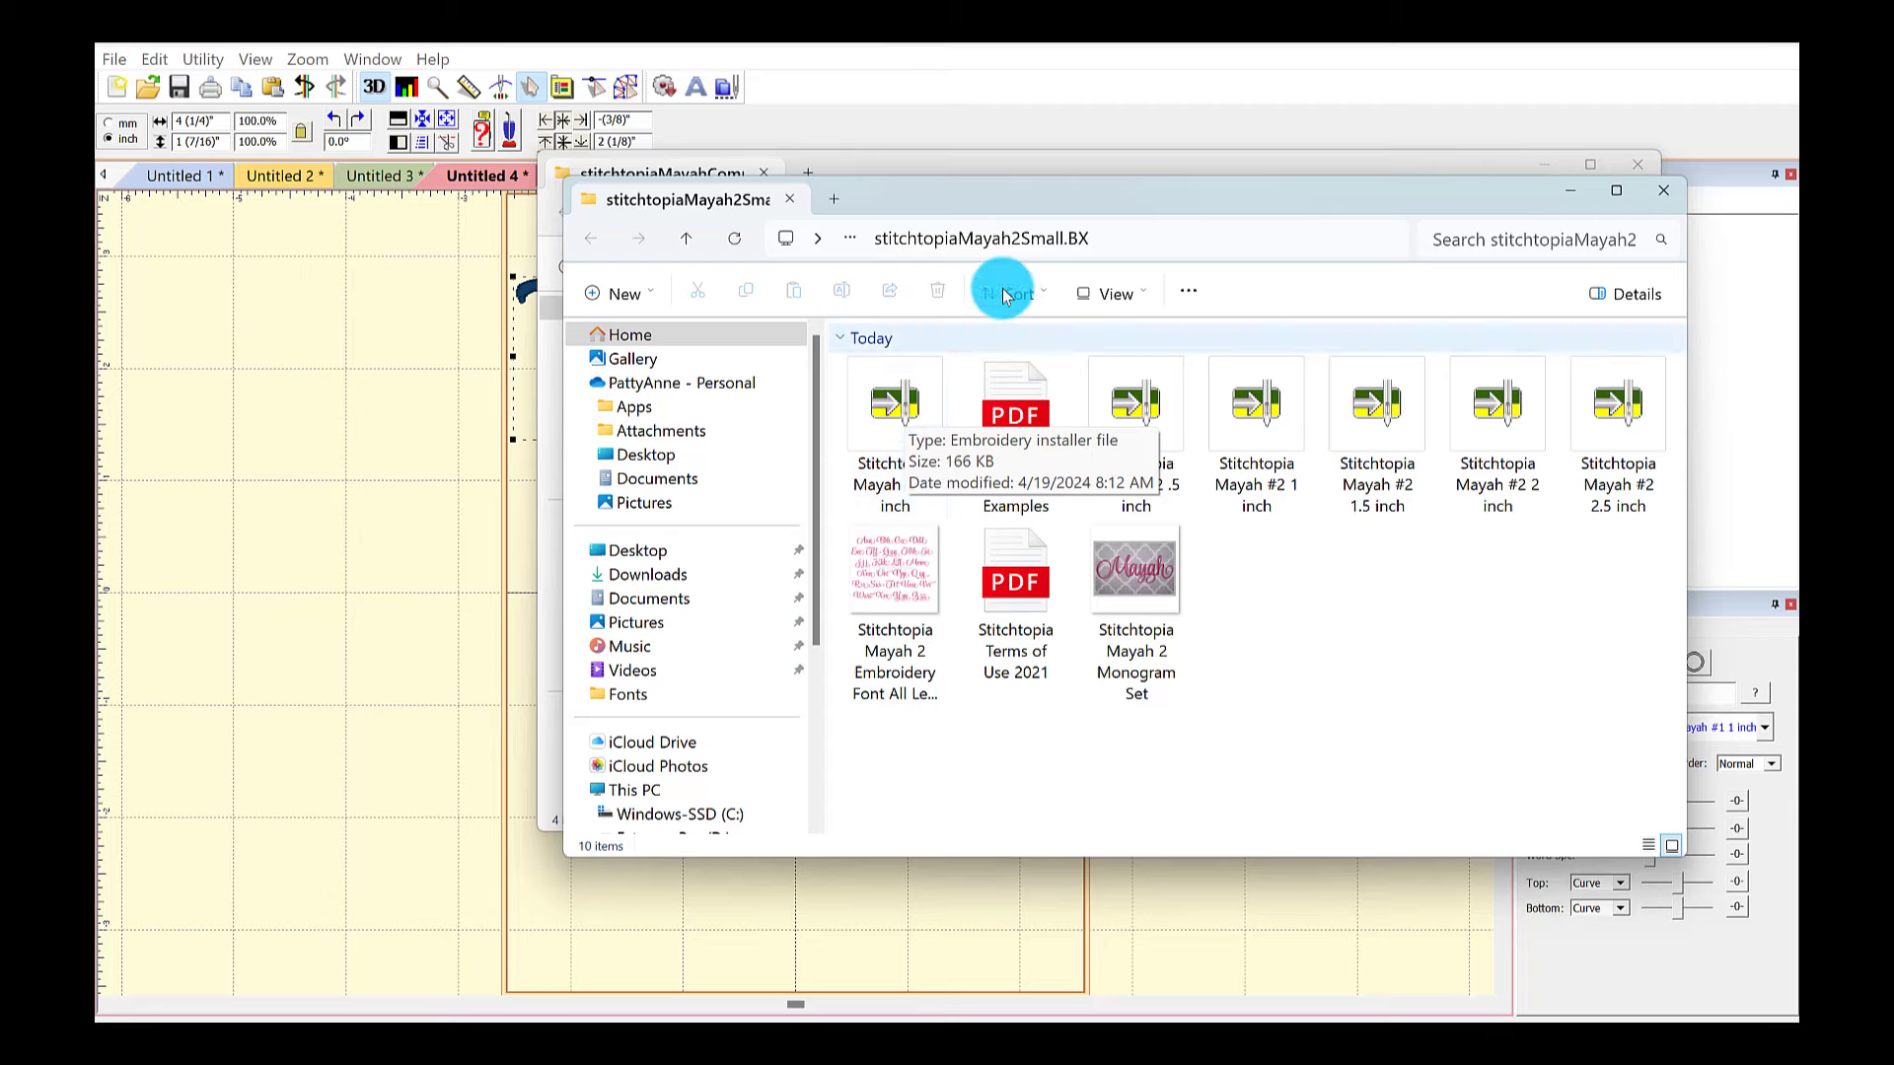
mouse_move(1057, 195)
left_mouse_down()
mouse_move(1046, 728)
mouse_move(1010, 461)
mouse_move(1037, 217)
left_mouse_up()
left_click(872, 440)
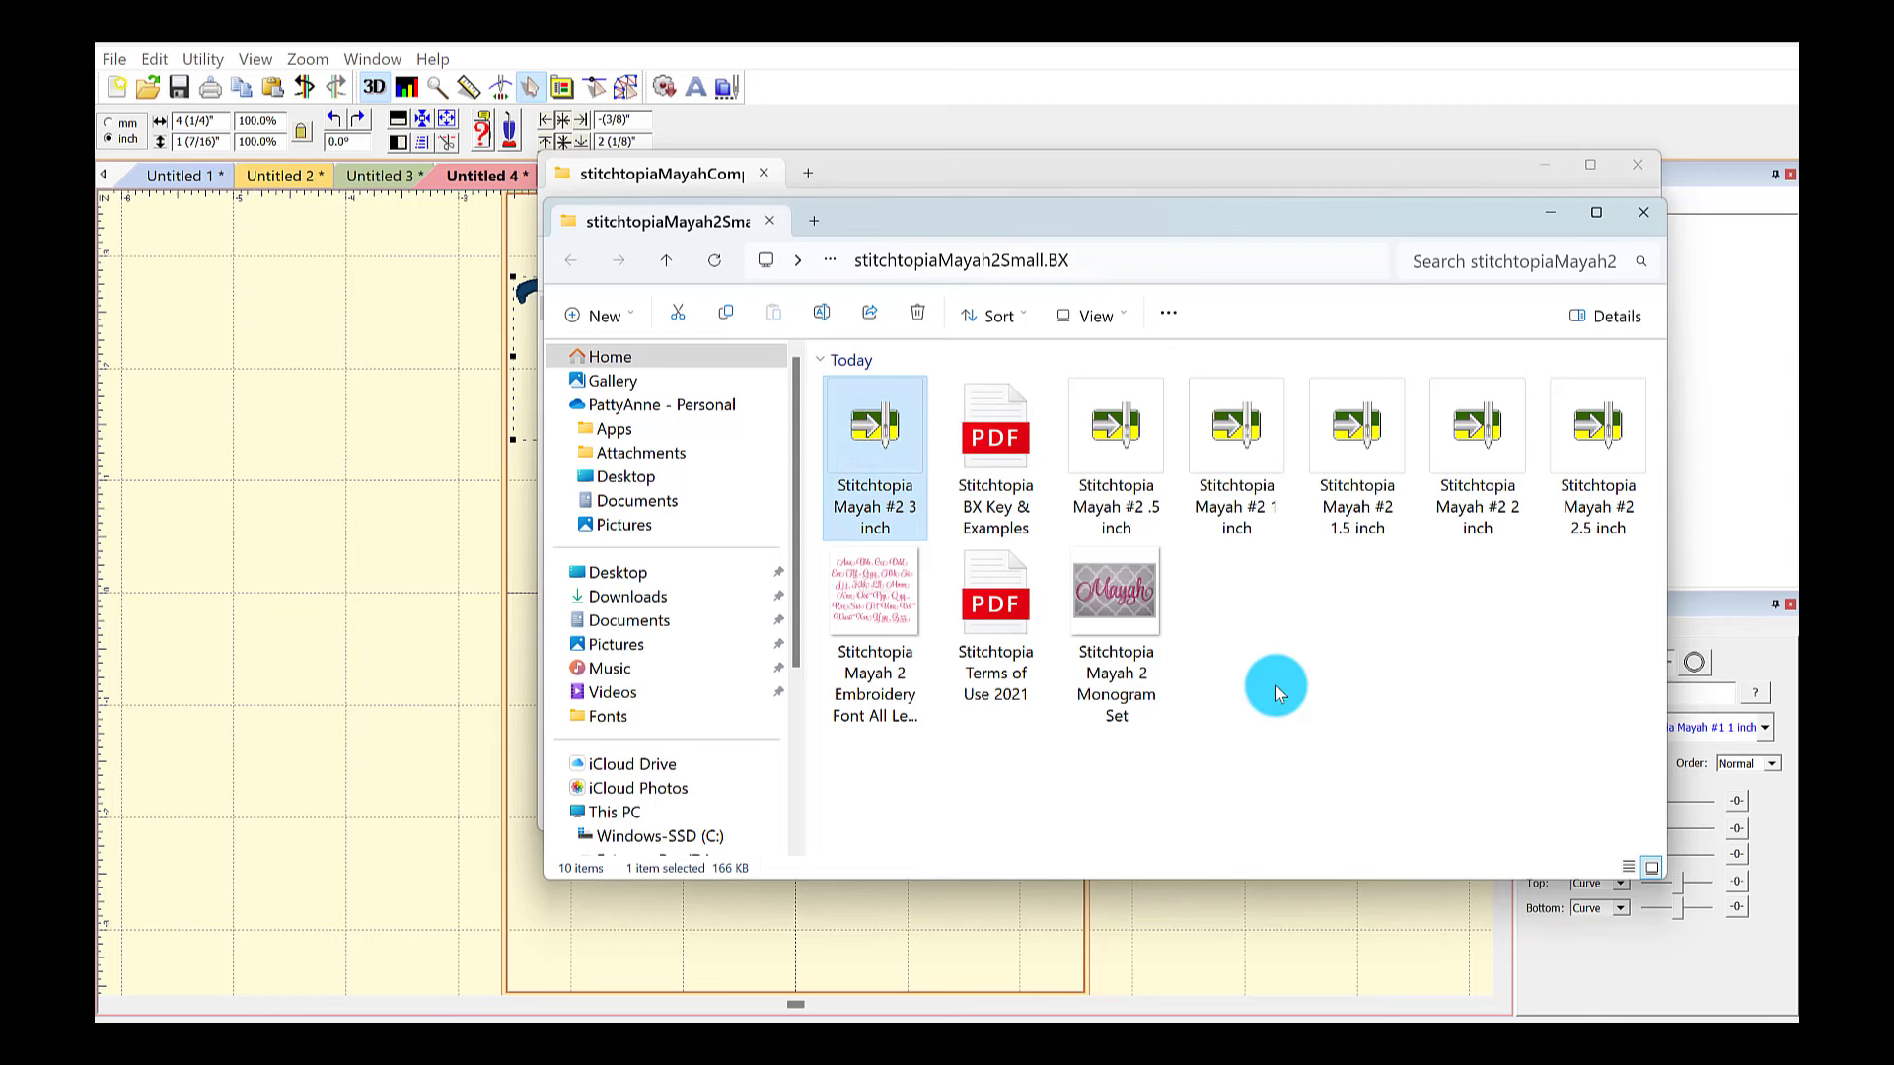
Step: Set the stitchtopiaMayah2Small.BX folder to Details view and widen the Type column to show the full file types
right_click(1290, 650)
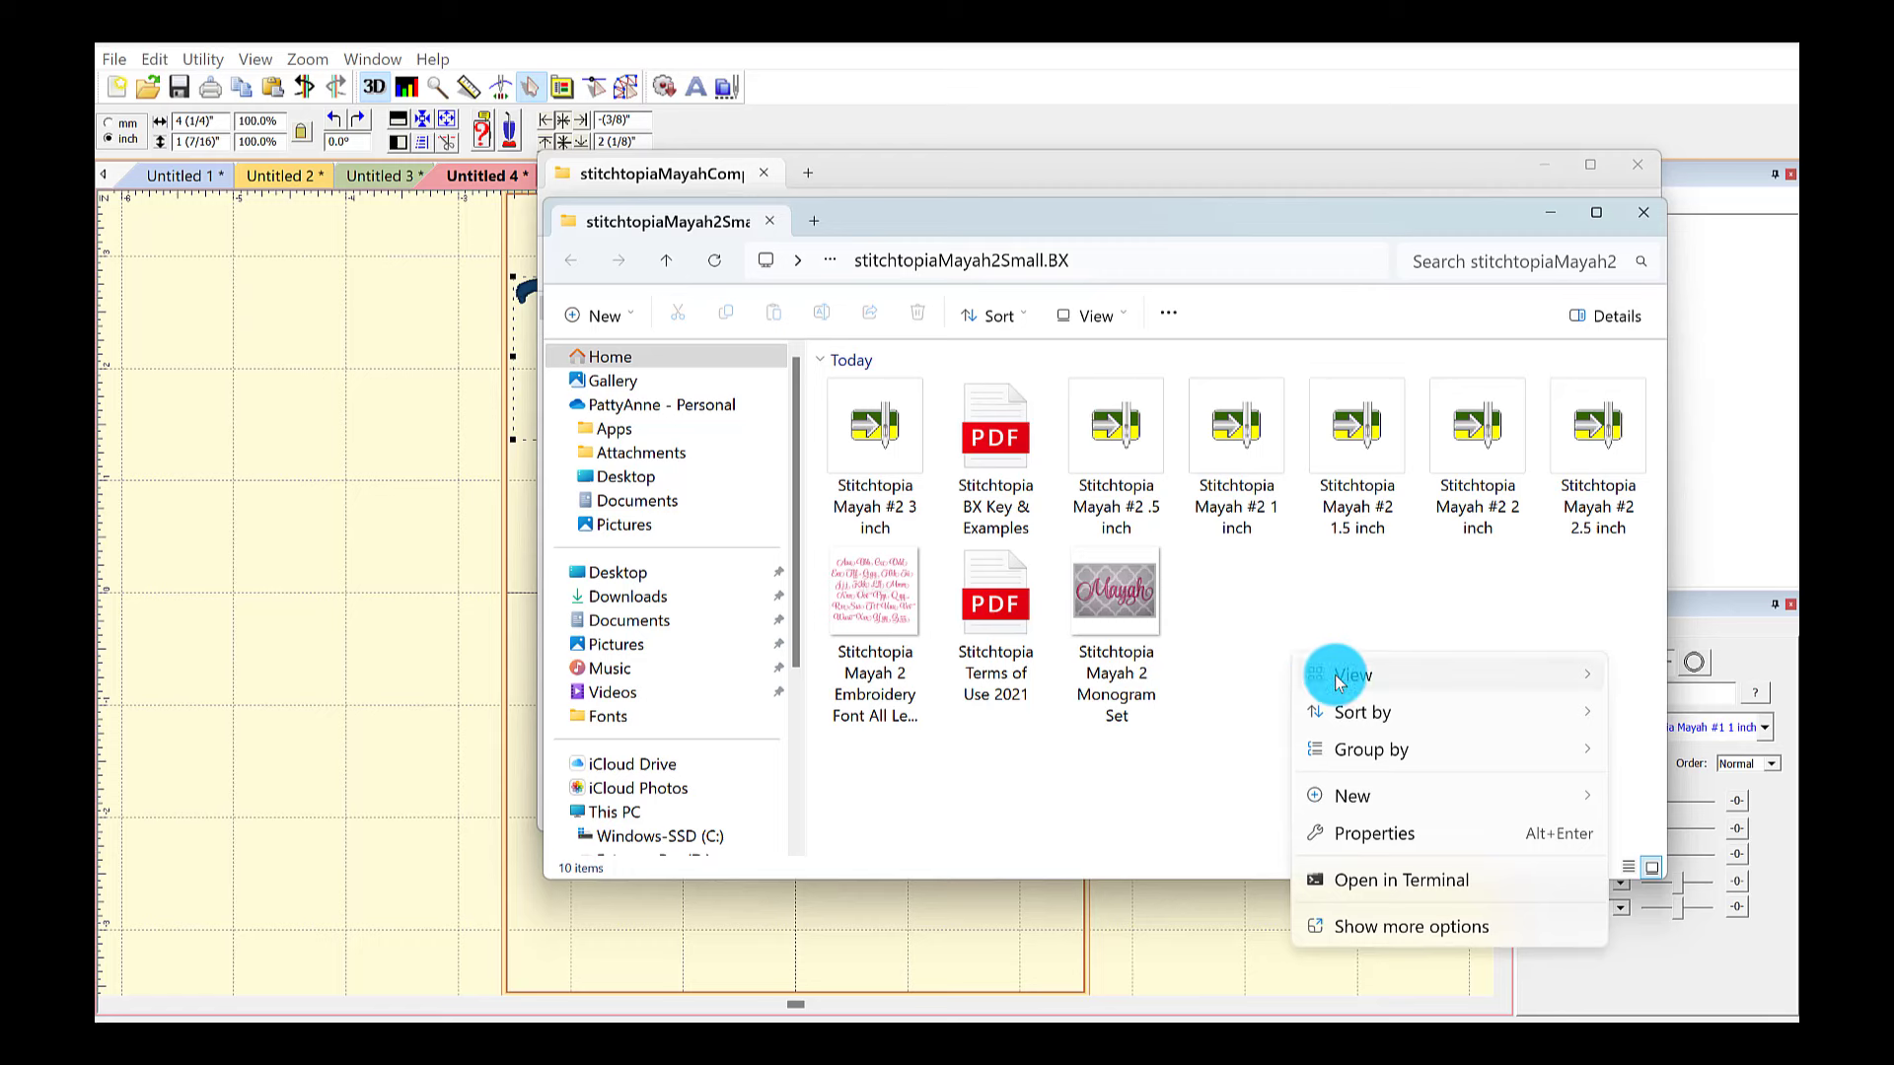
mouse_move(1335, 674)
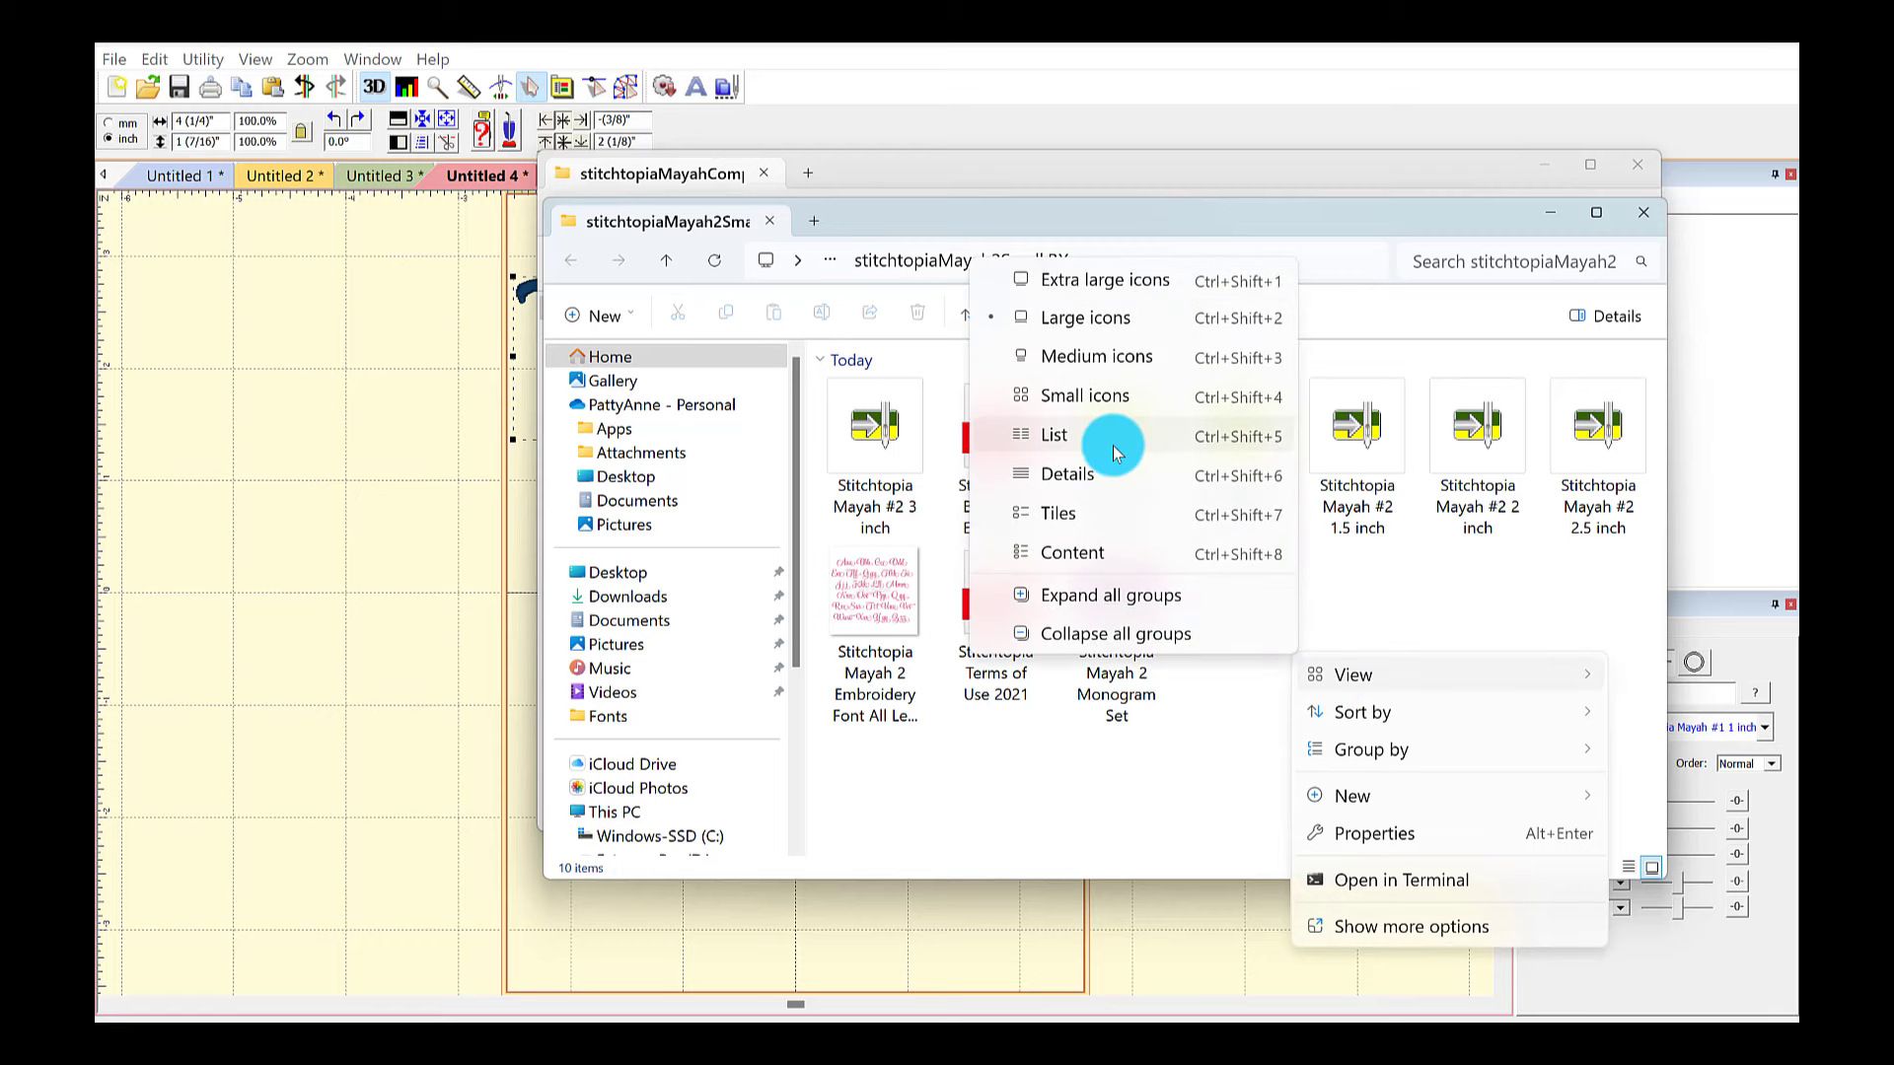
left_click(1095, 476)
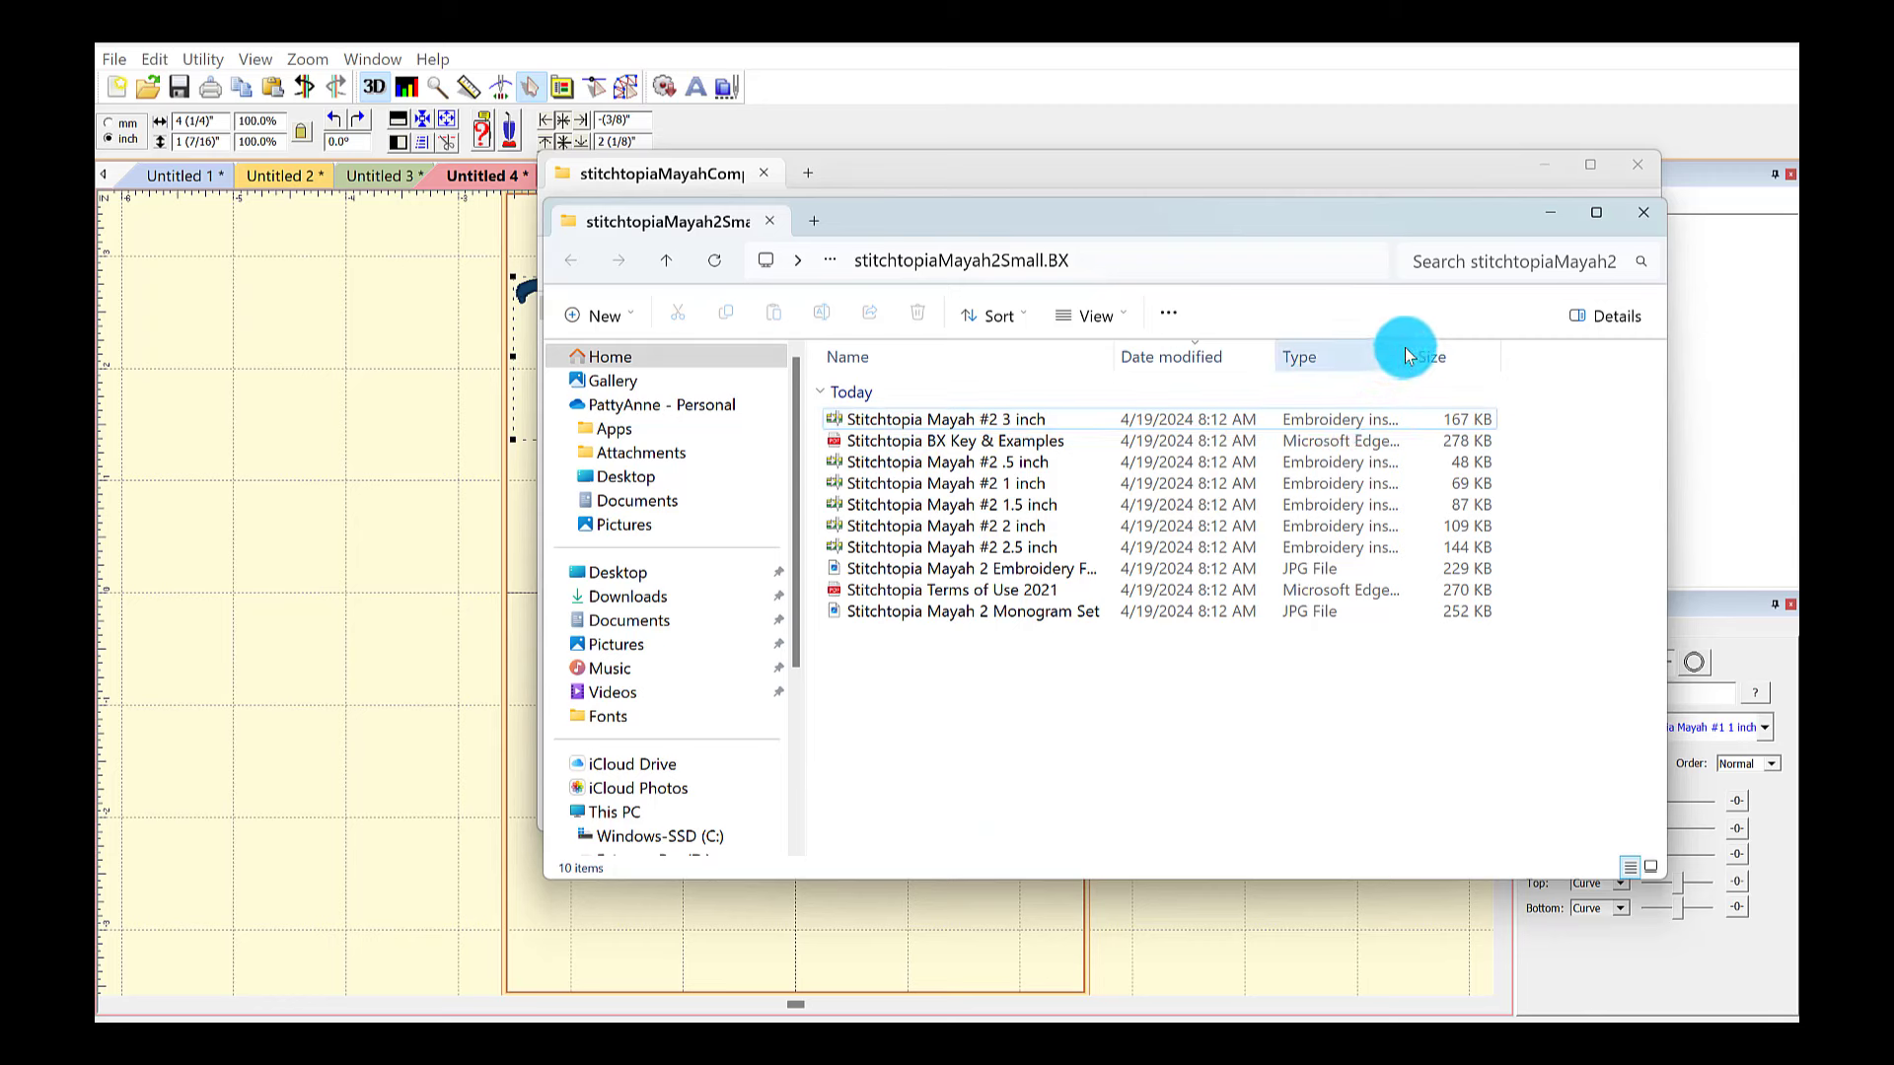
left_click_drag(1421, 357, 1525, 359)
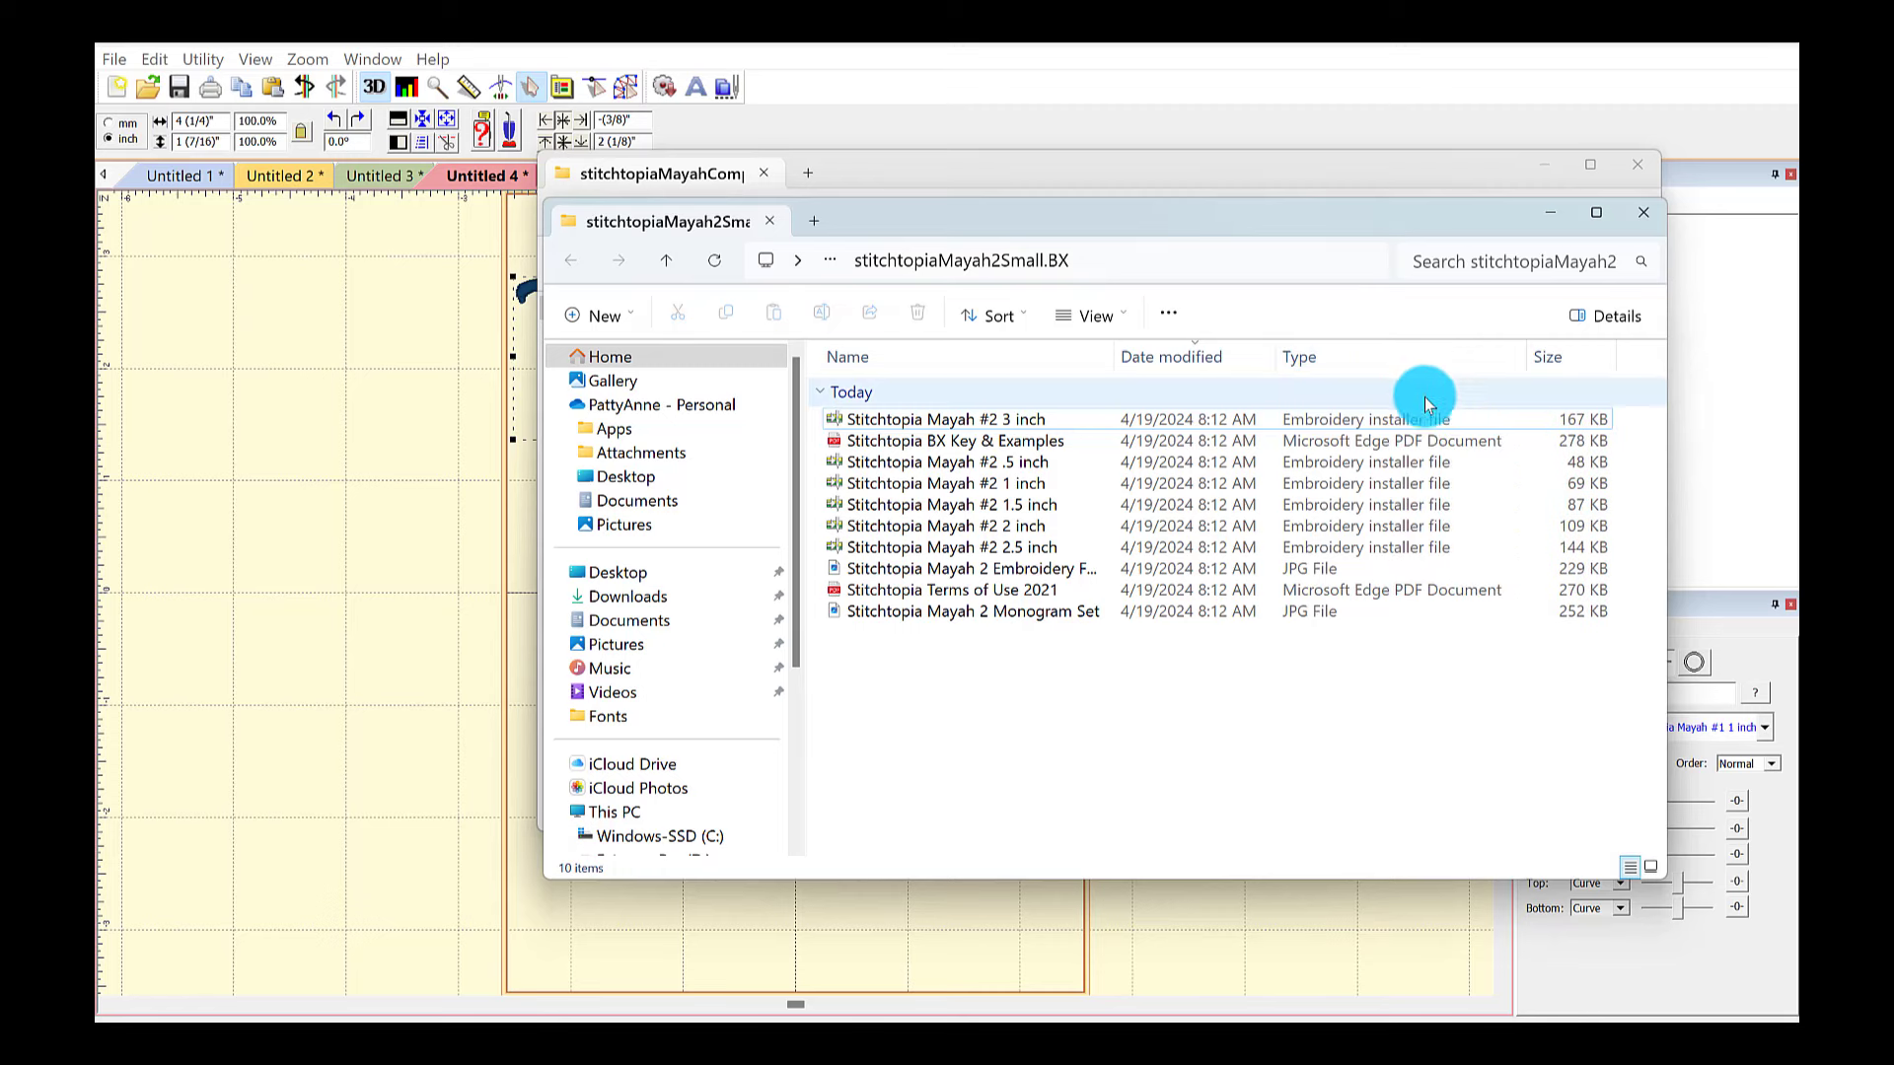
Step: Install the six Stitchtopia Mayah #2 embroidery installer files (.5, 1, 1.5, 2, 2.5 and 3 inch) on the design workspace, then put the folder windows away
left_click(944, 422)
left_click_drag(944, 424, 892, 465)
left_click(892, 464, "ctrl")
left_click(904, 483, "ctrl")
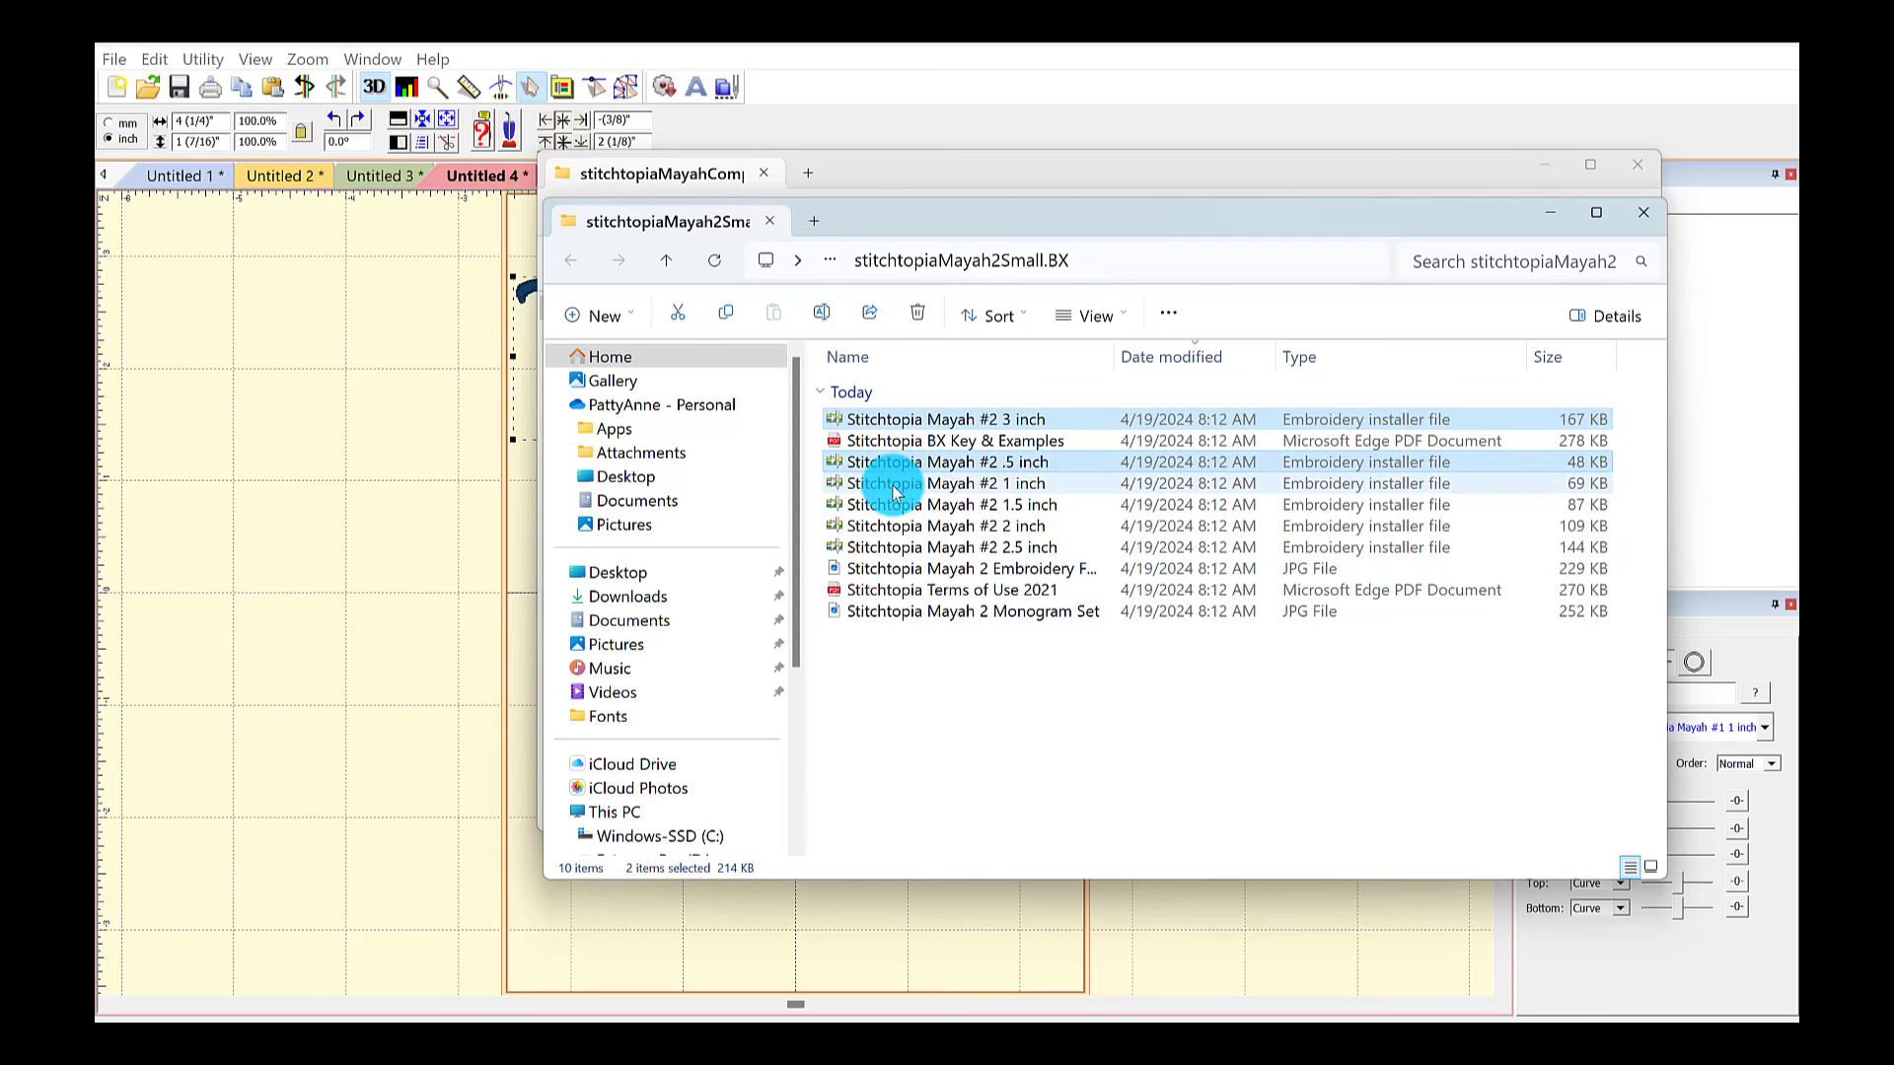
left_click(881, 505, "ctrl")
left_click(878, 526, "ctrl")
left_click(878, 548, "ctrl")
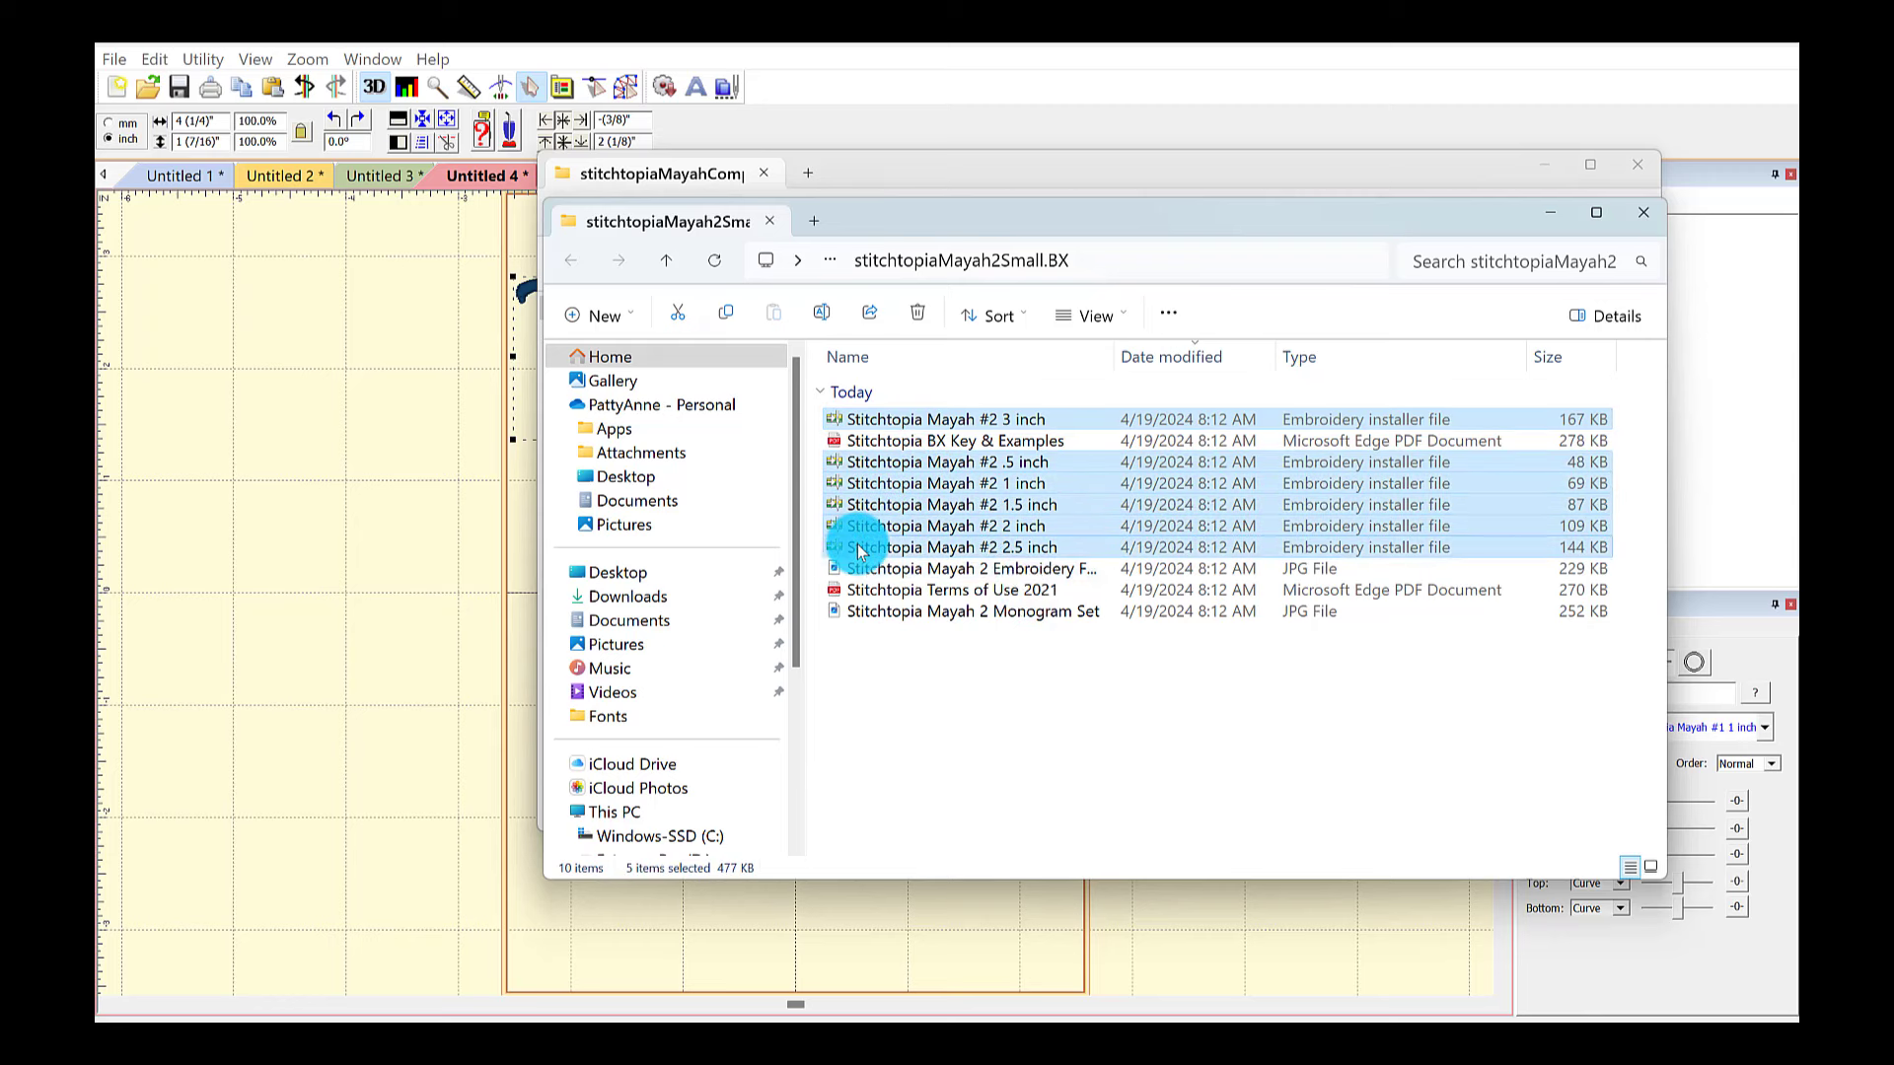
left_click_drag(900, 493, 394, 501)
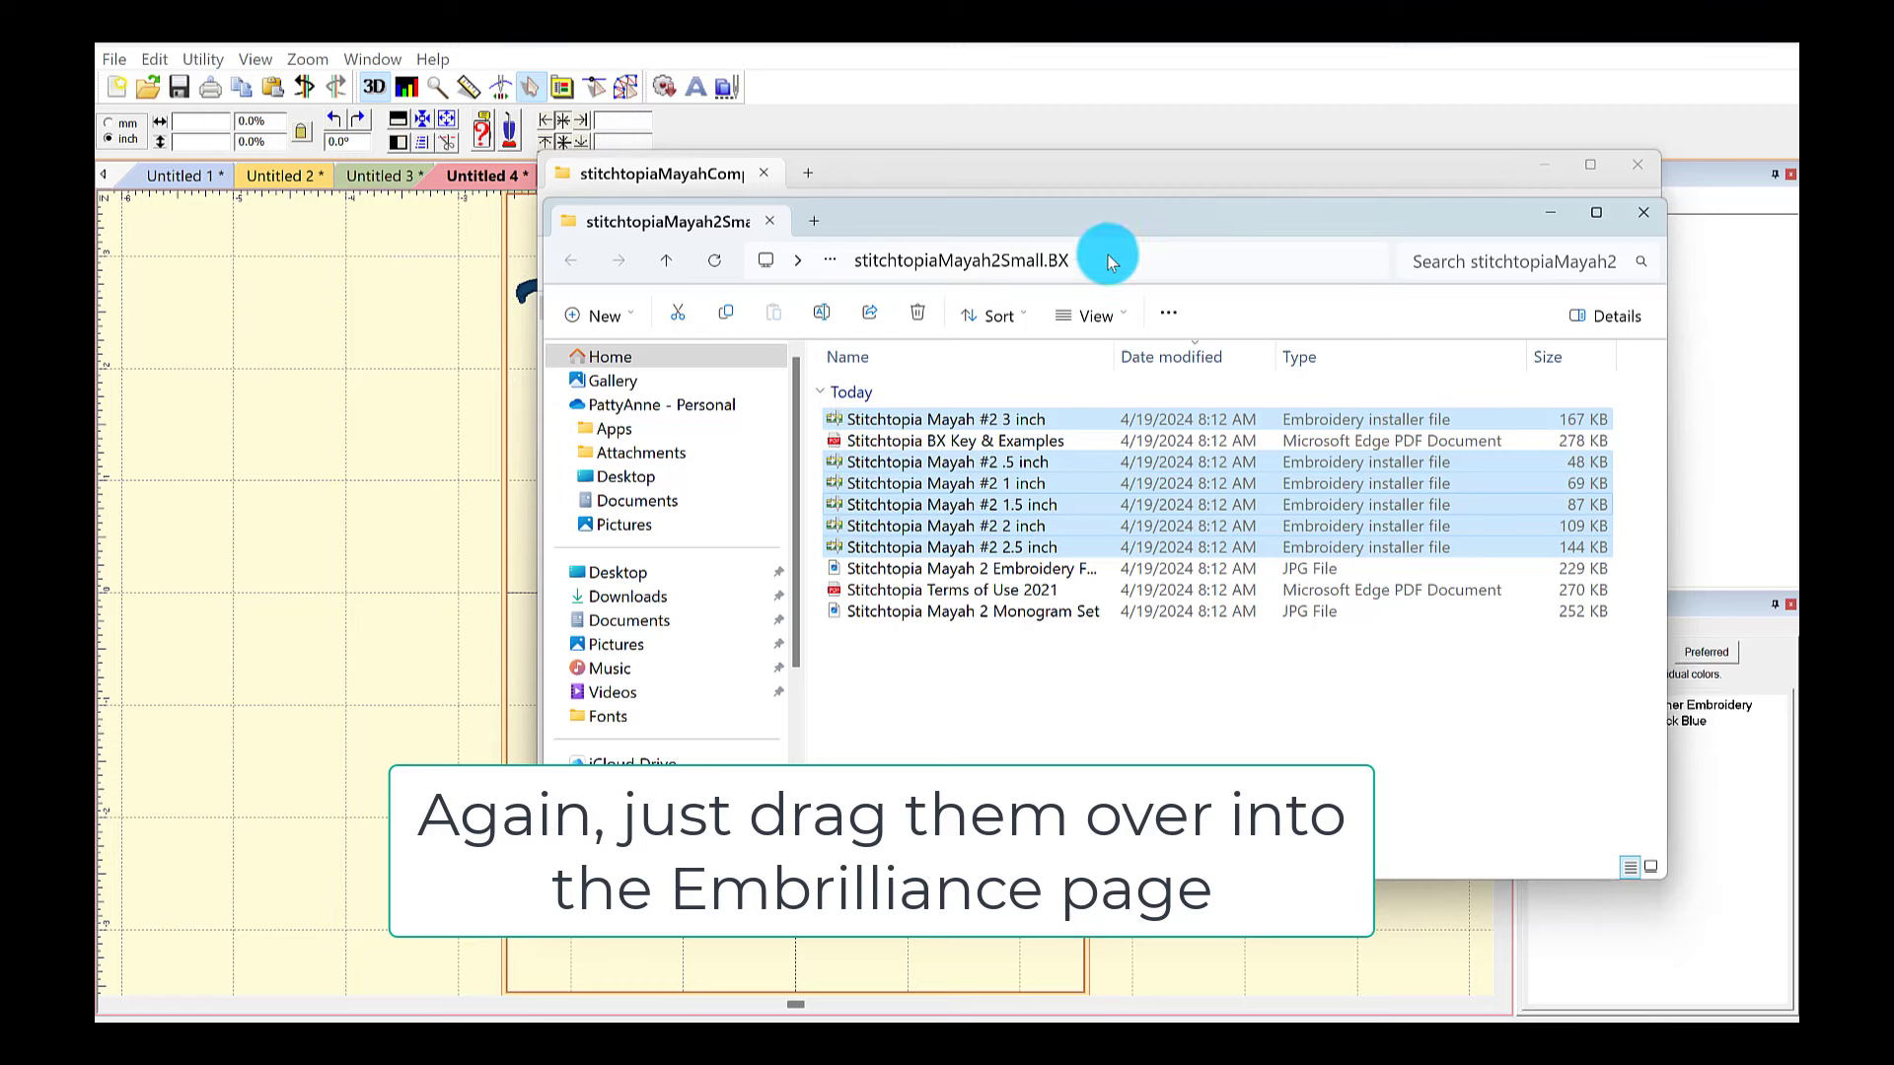
left_click(1541, 162)
left_click(1647, 214)
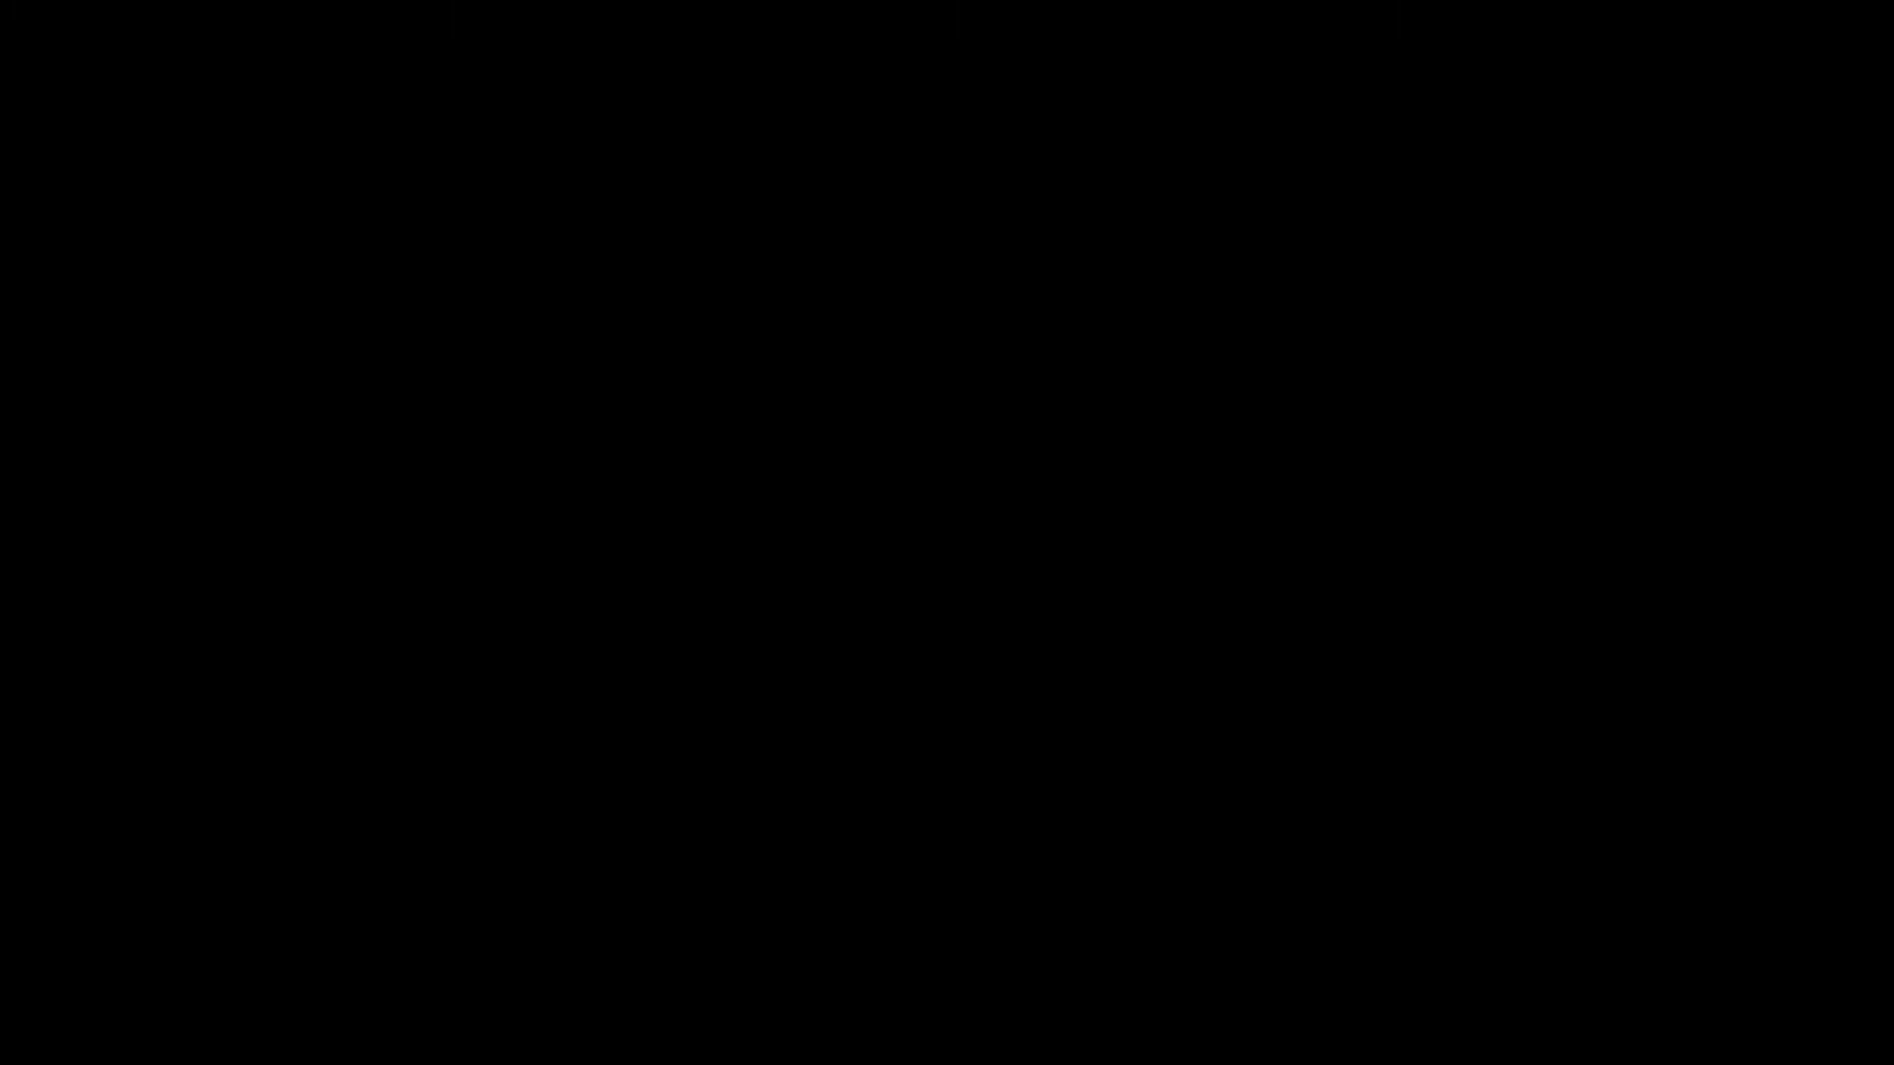
Step: In File Explorer, open the Rivermill Embroidery folder under Documents, Embrilliance, Fonts, Imported to locate its installed font files
left_click(350, 731)
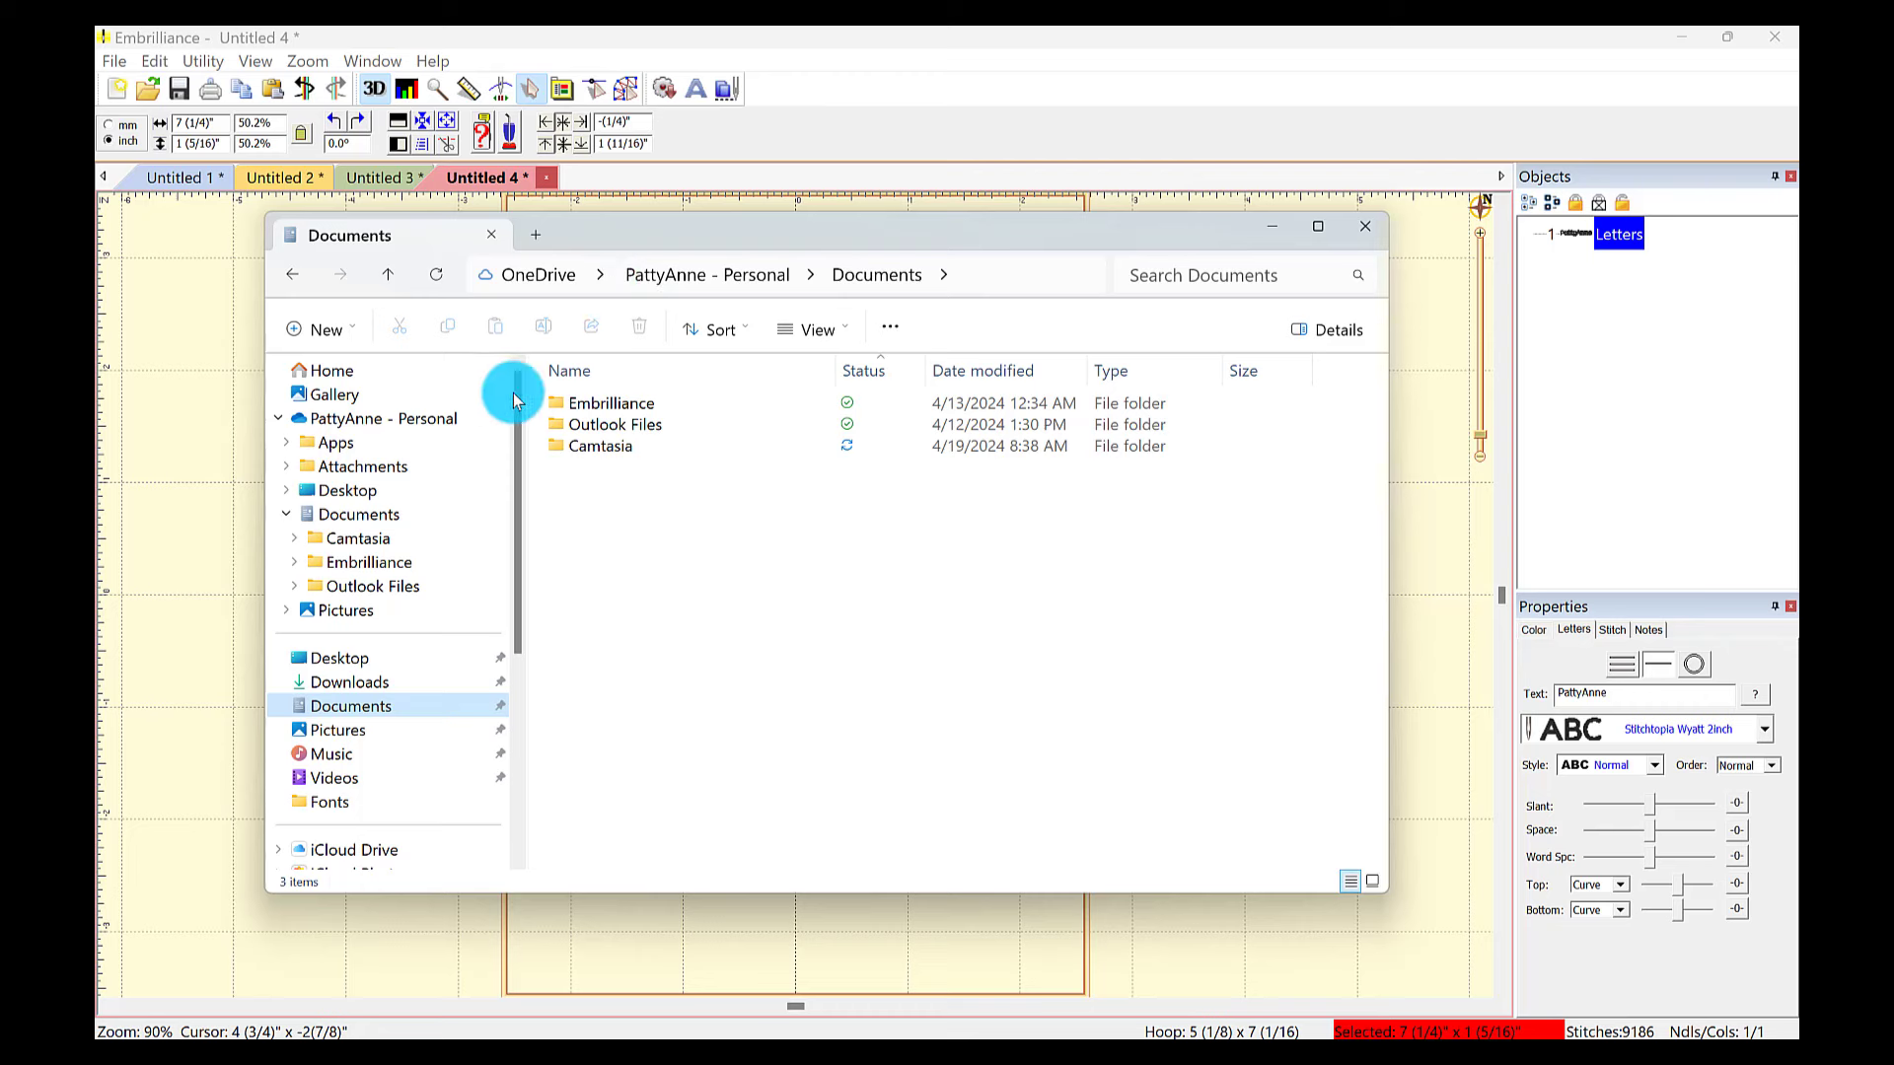
double_click(689, 405)
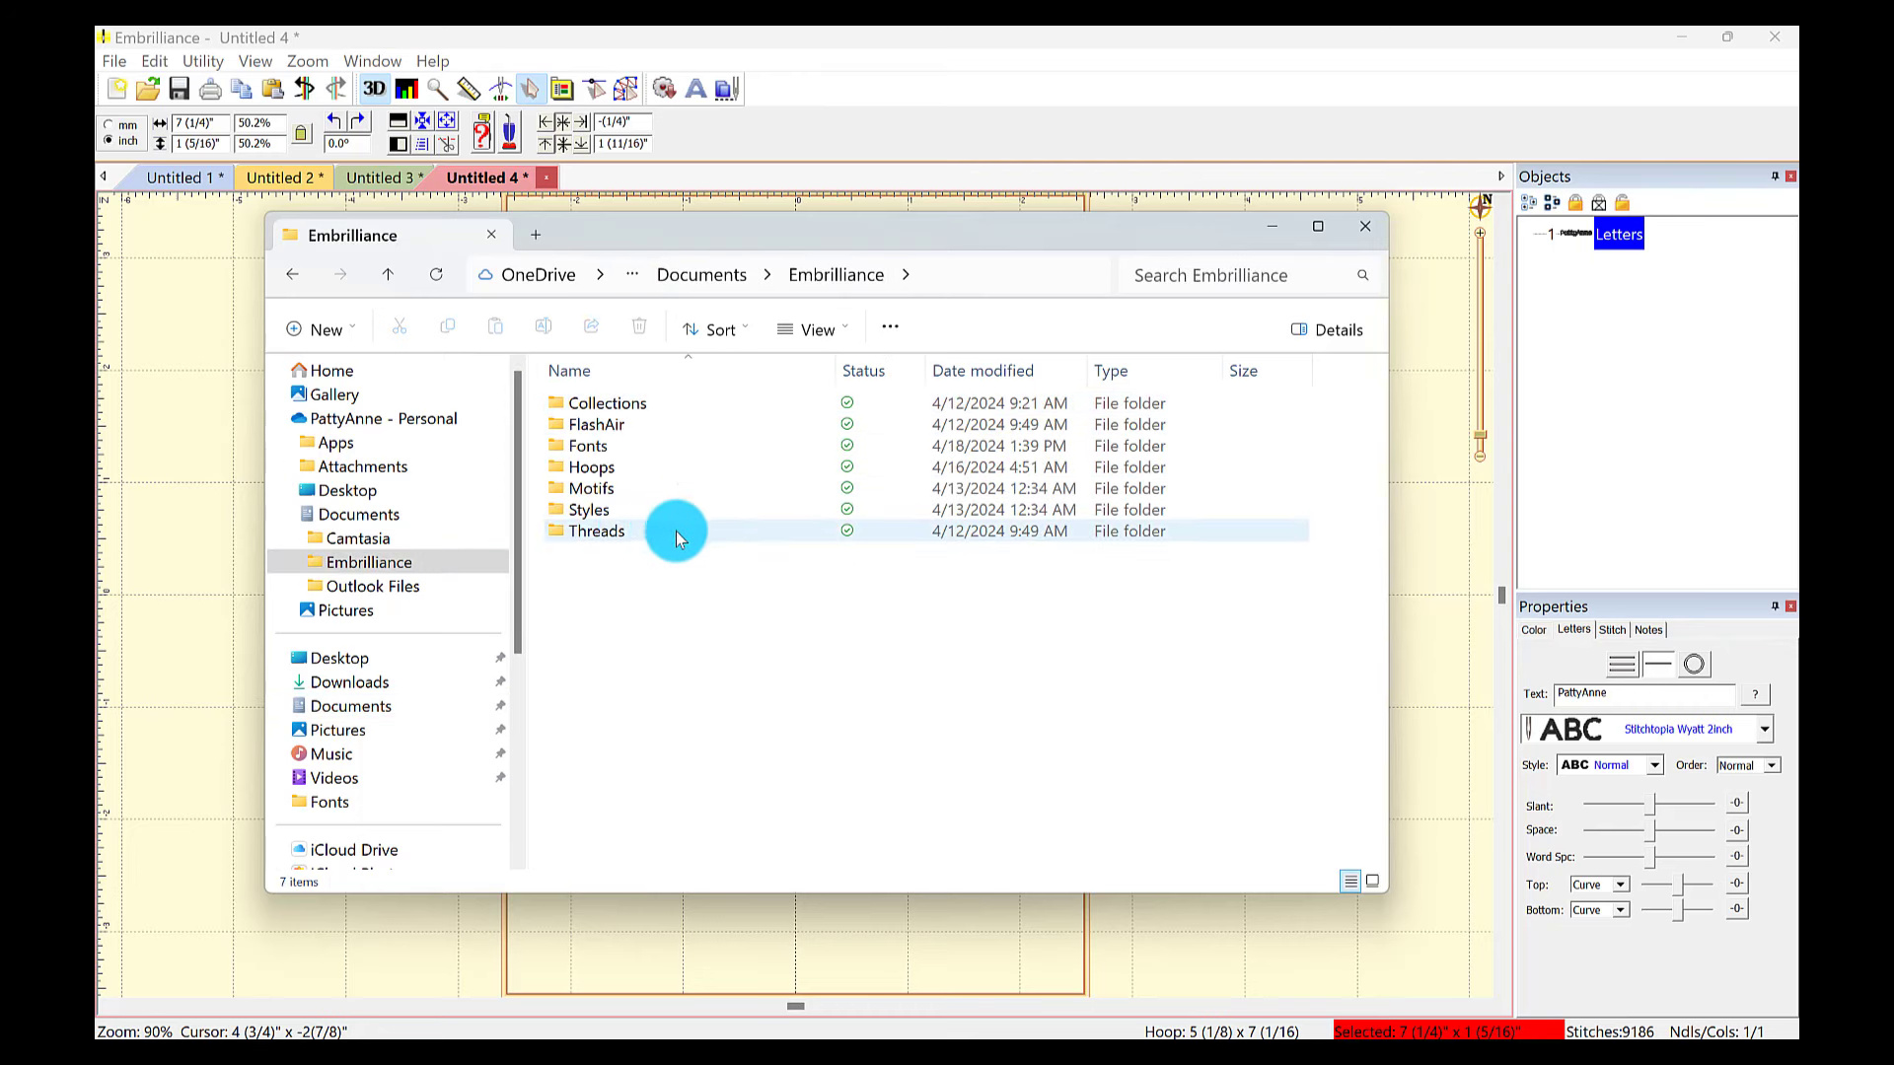
double_click(605, 446)
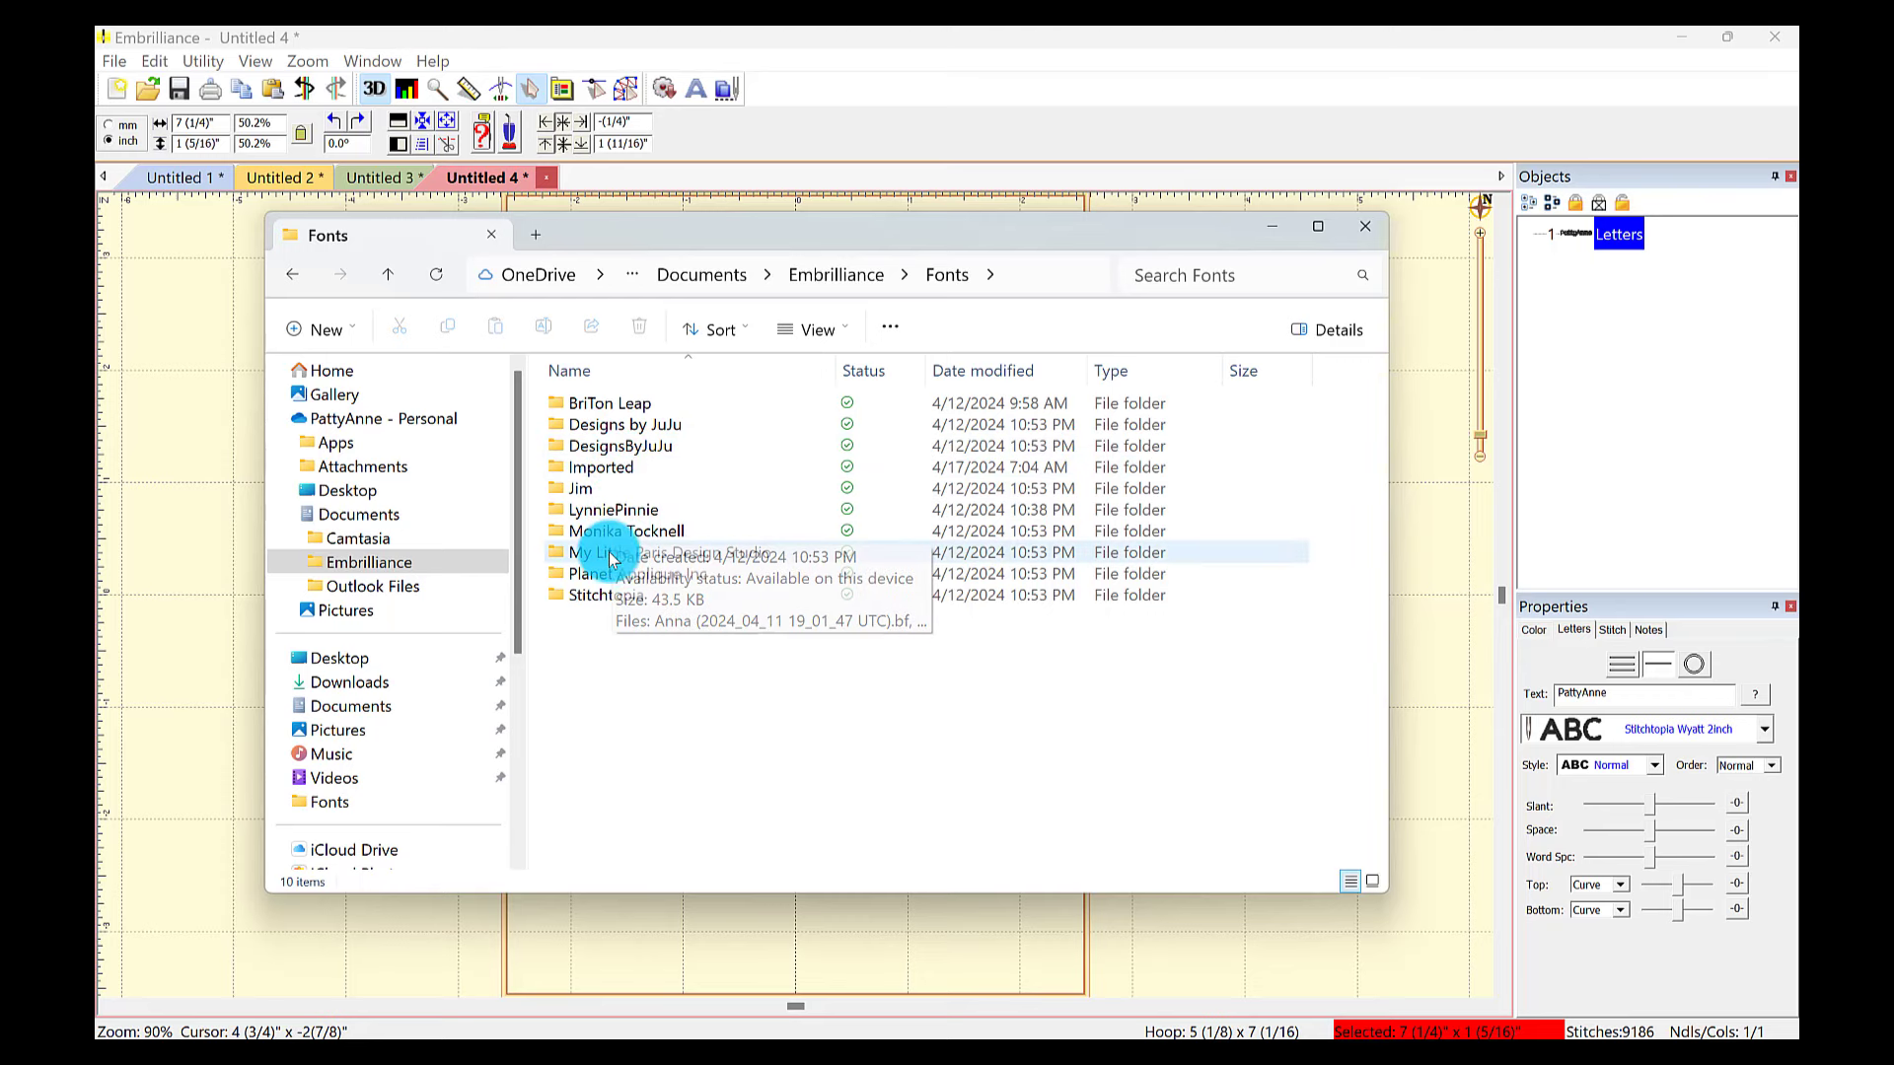
double_click(600, 467)
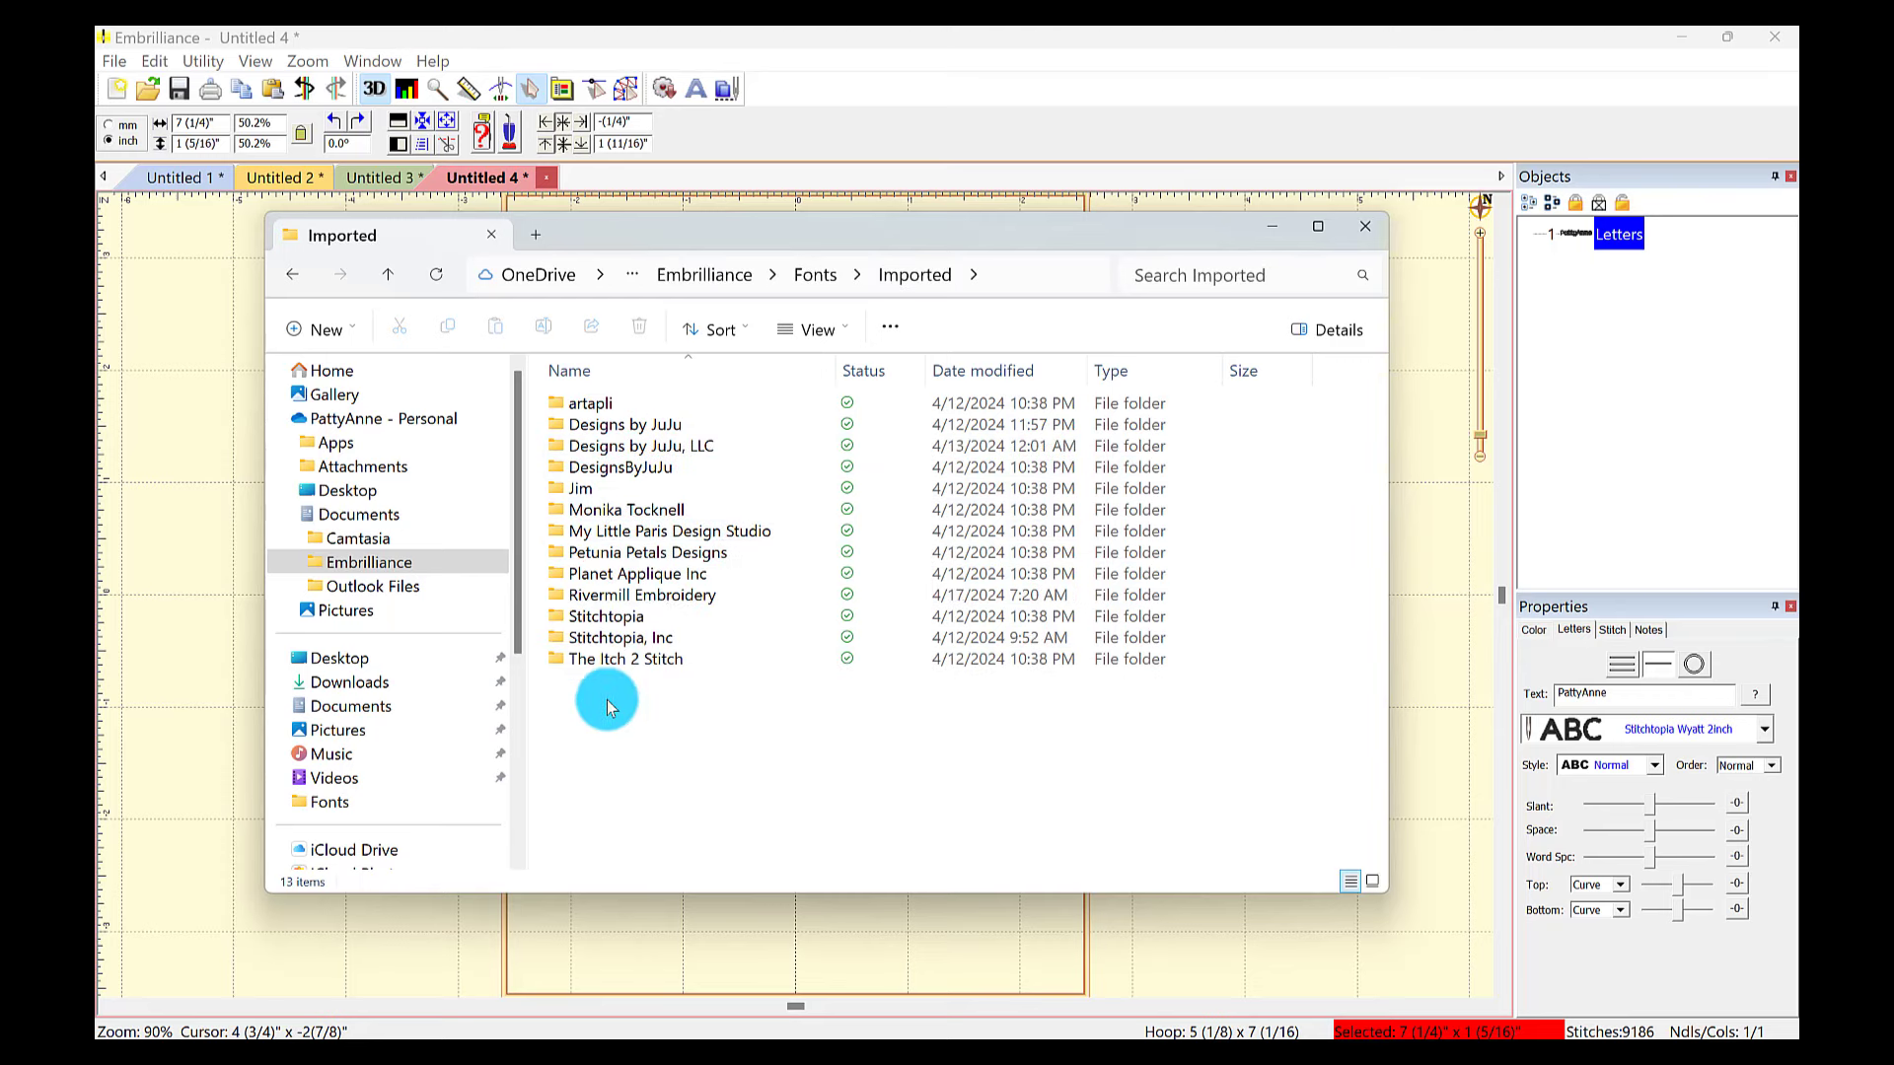
double_click(714, 596)
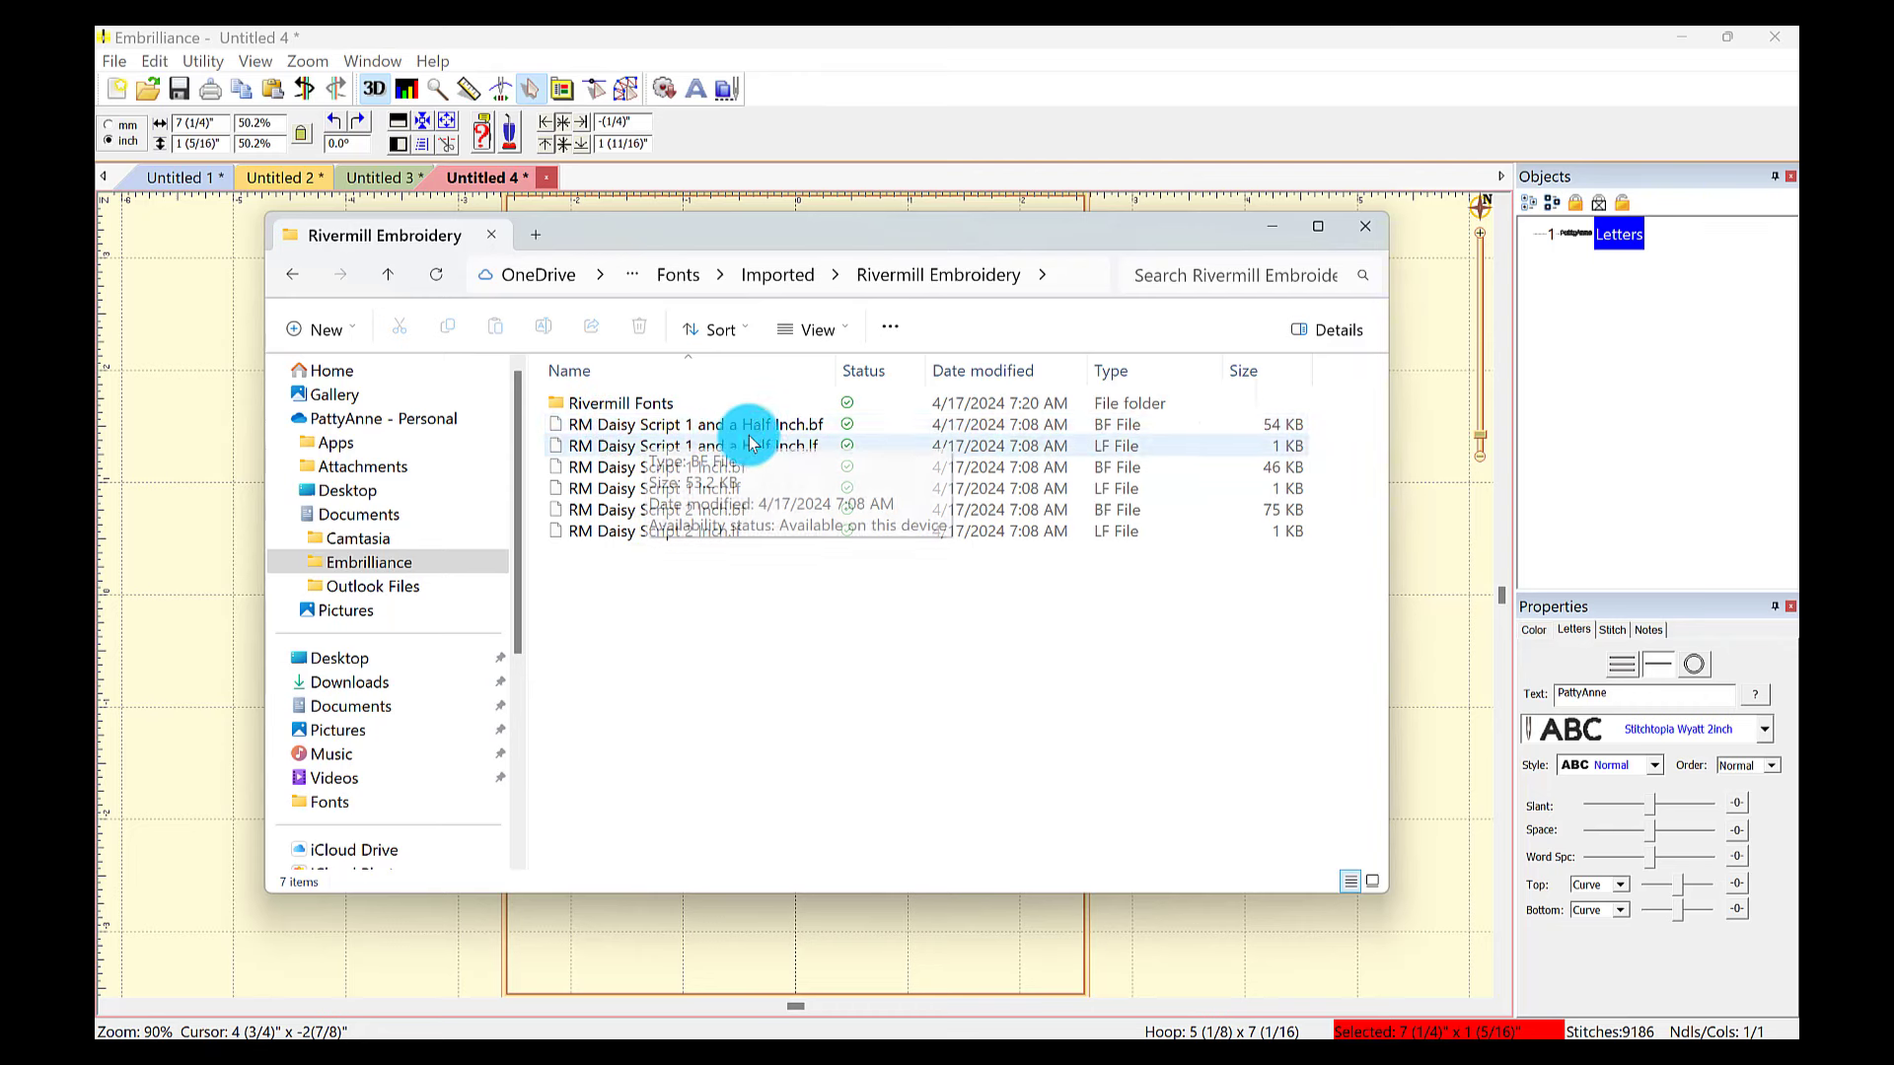
Step: Select the RM Daisy Script 1 and a Half Inch.bf file, review the actions available for it and dismiss them
left_click(808, 426)
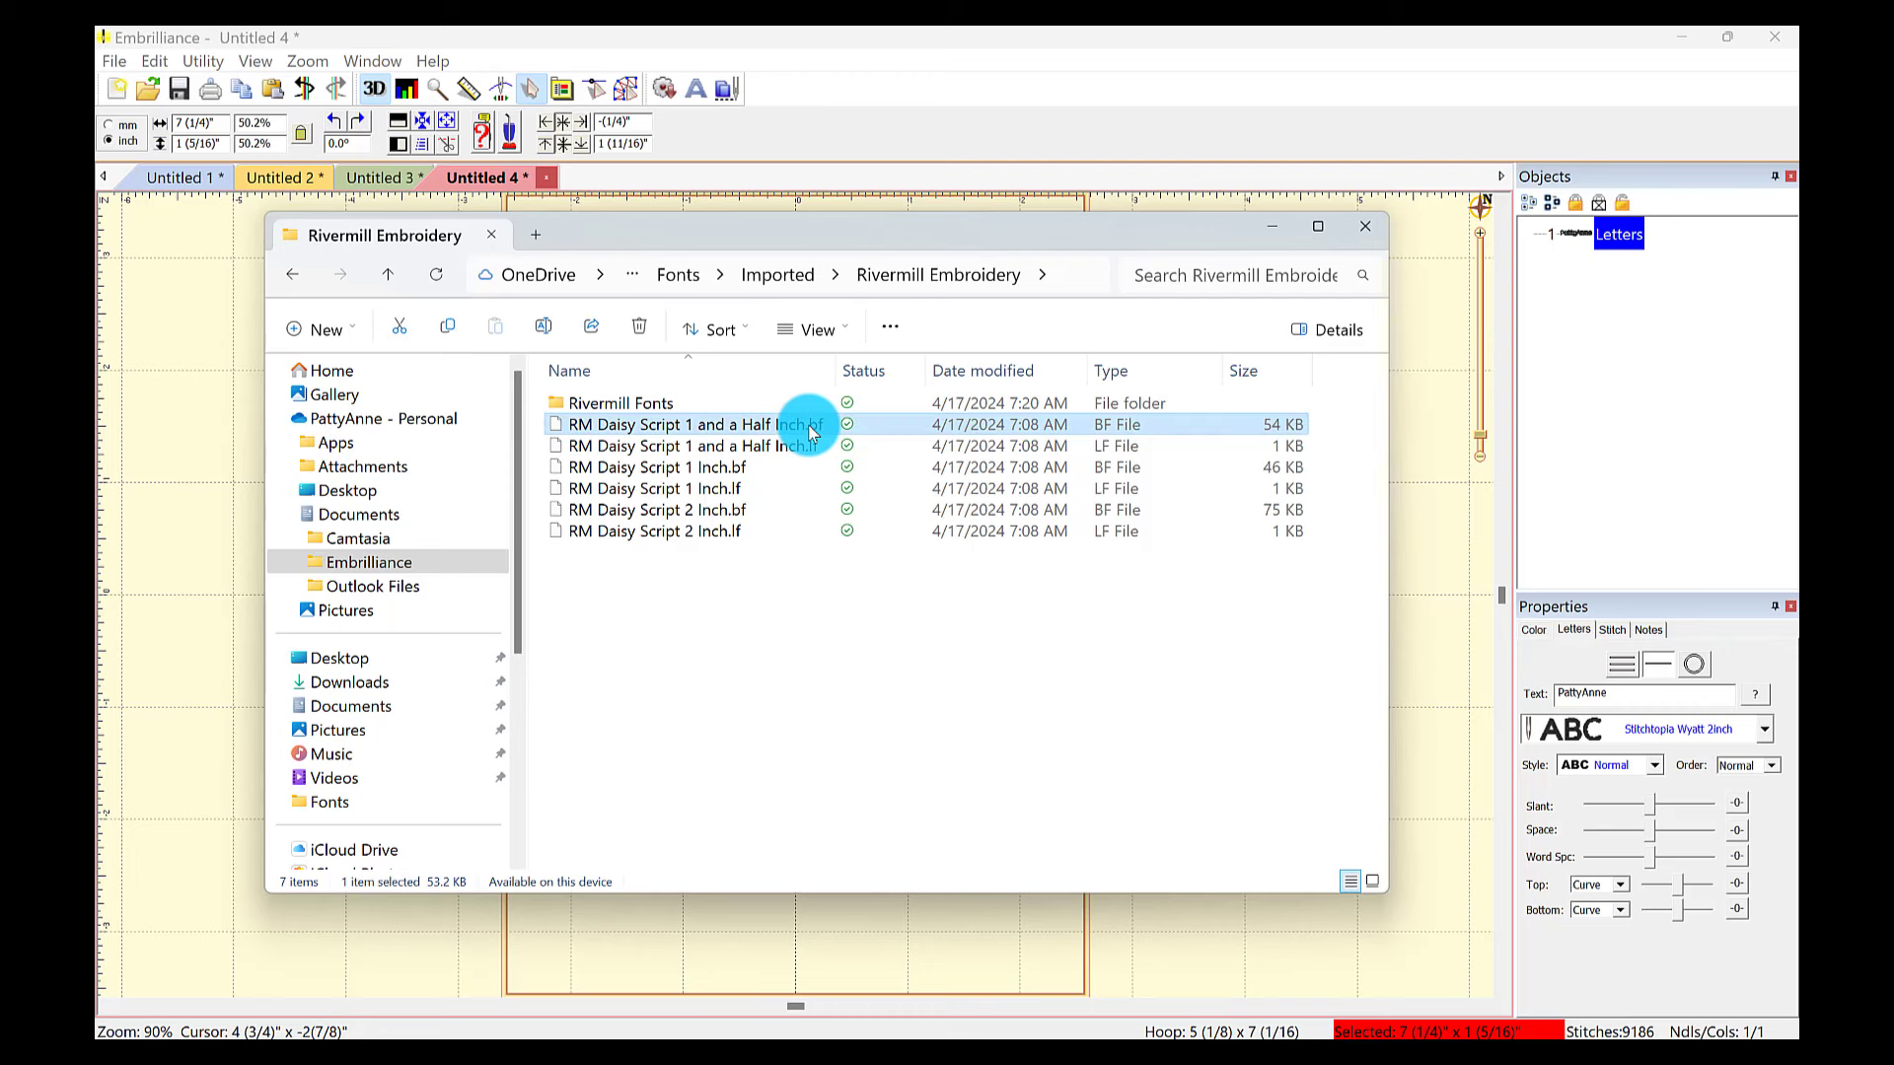
right_click(808, 424)
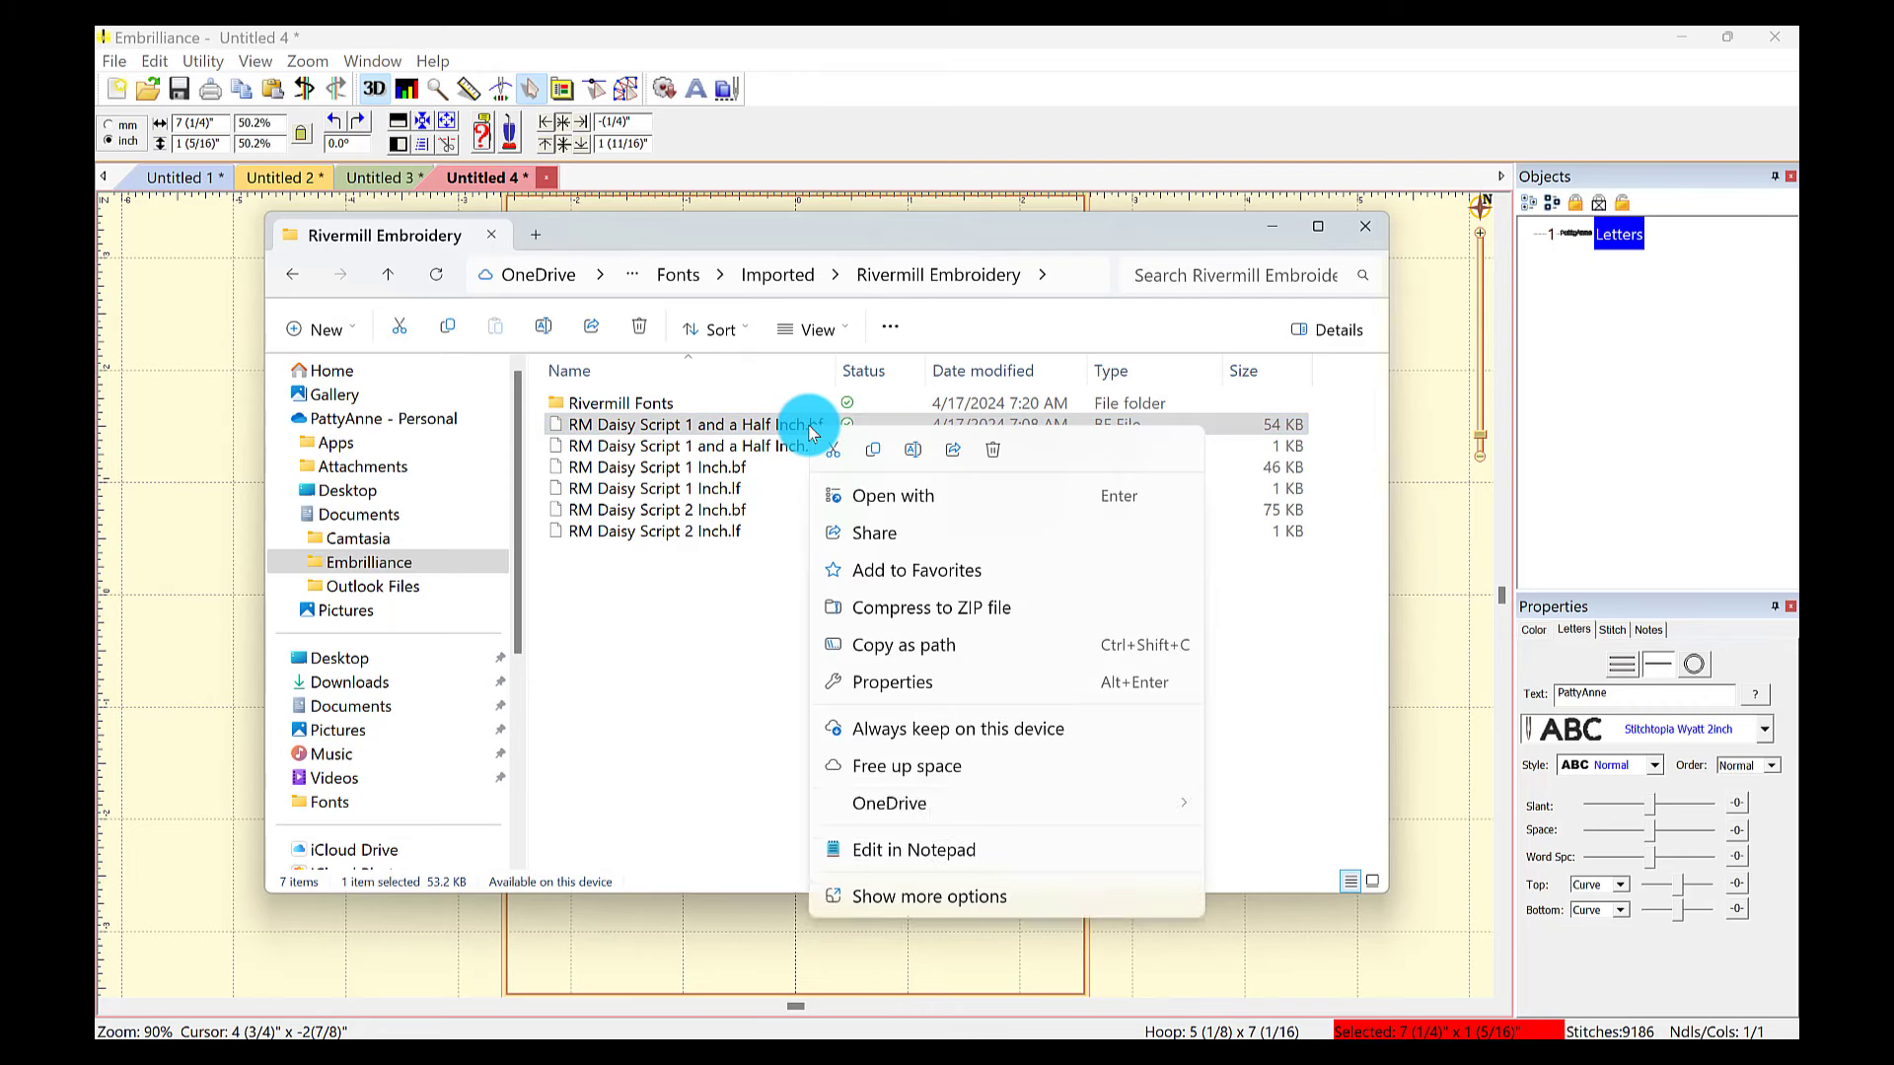
left_click(761, 573)
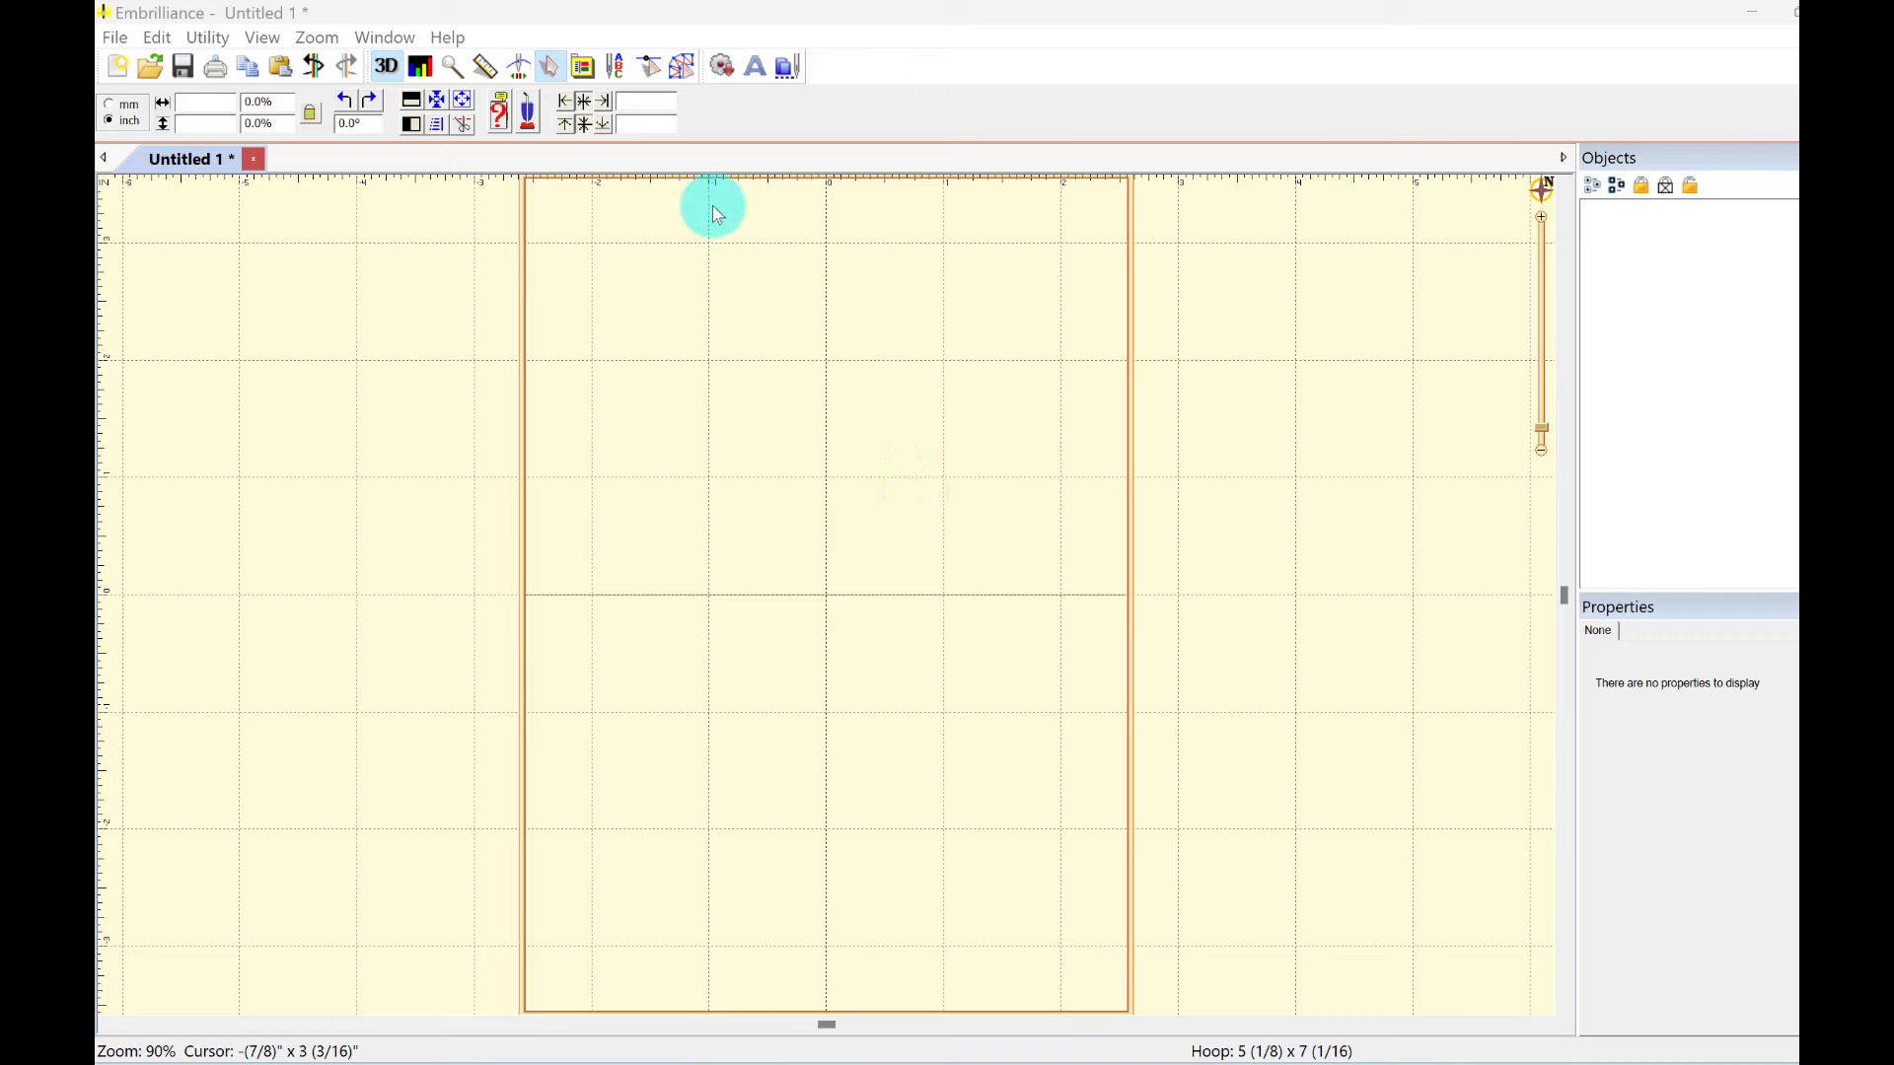
Step: Open the Import Font window in Embrilliance, decline starting a new import and choose the Jester 2 Inch New font
left_click(622, 70)
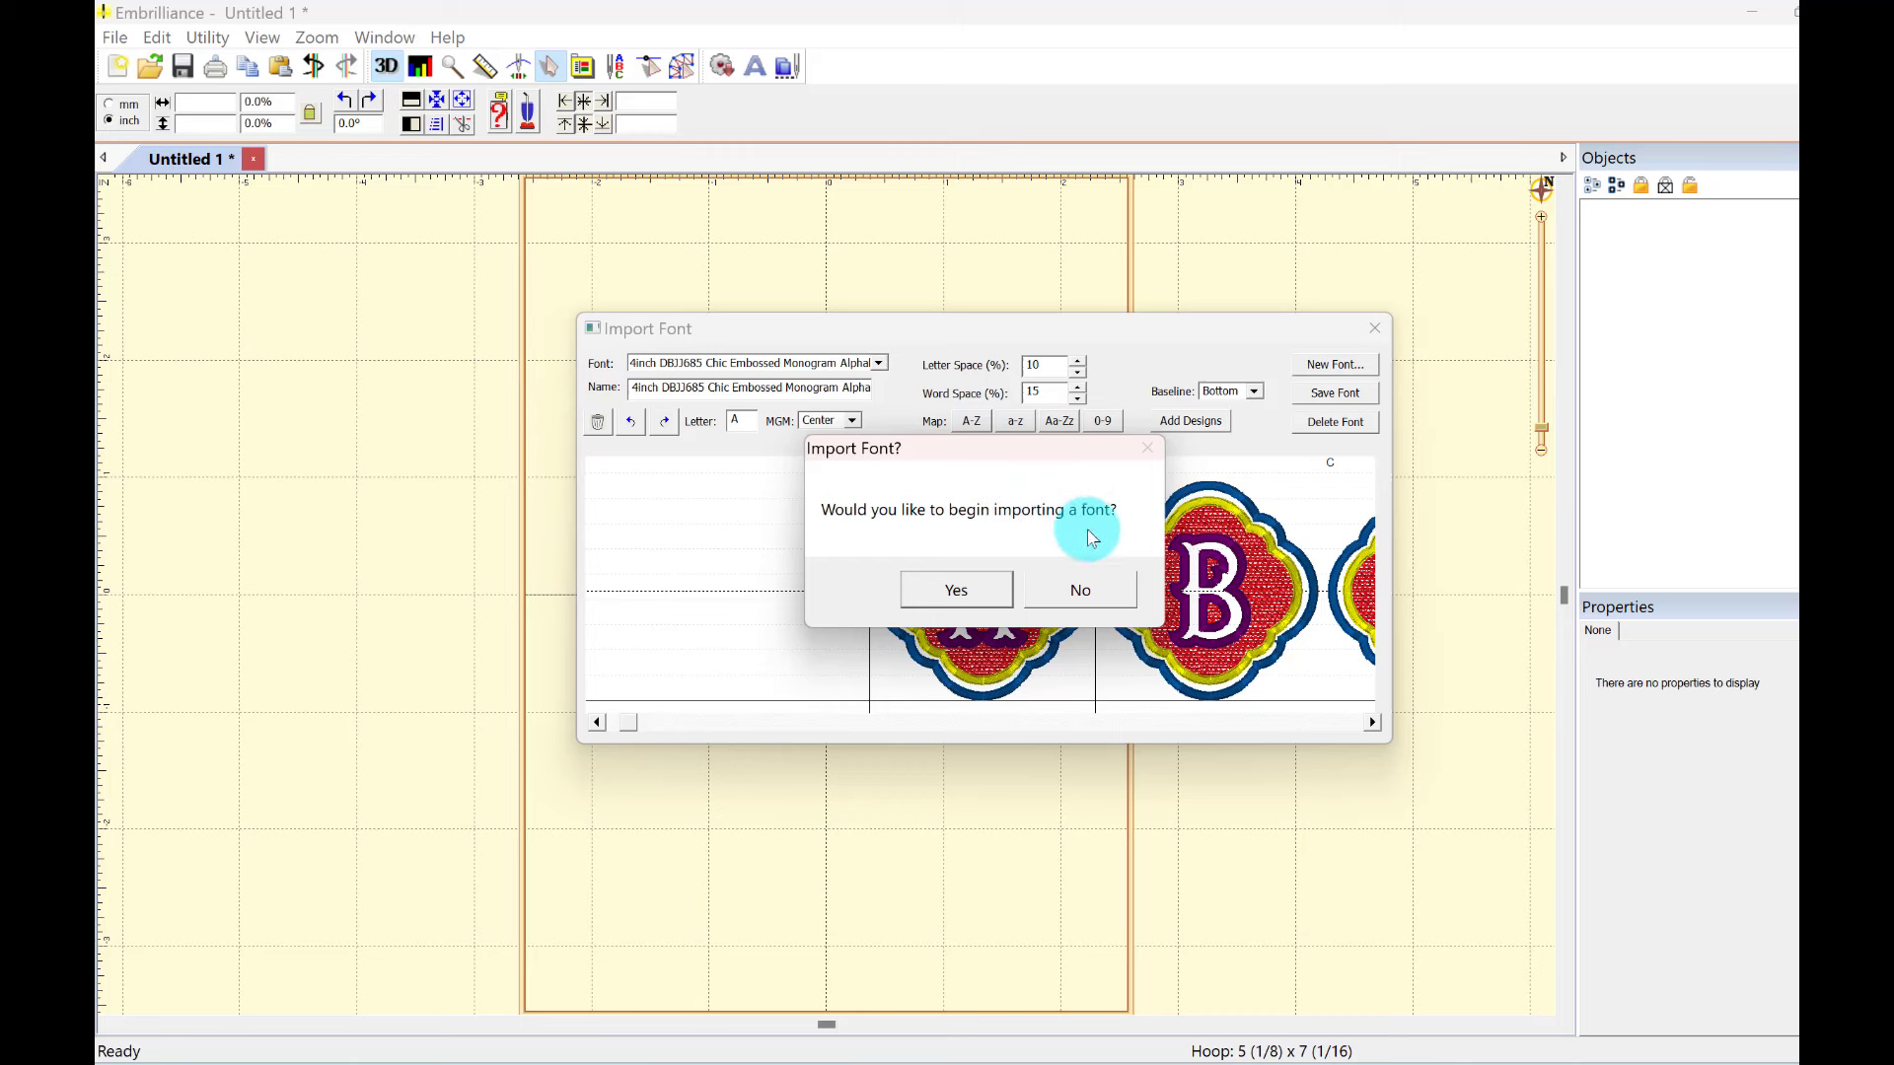
left_click(1085, 597)
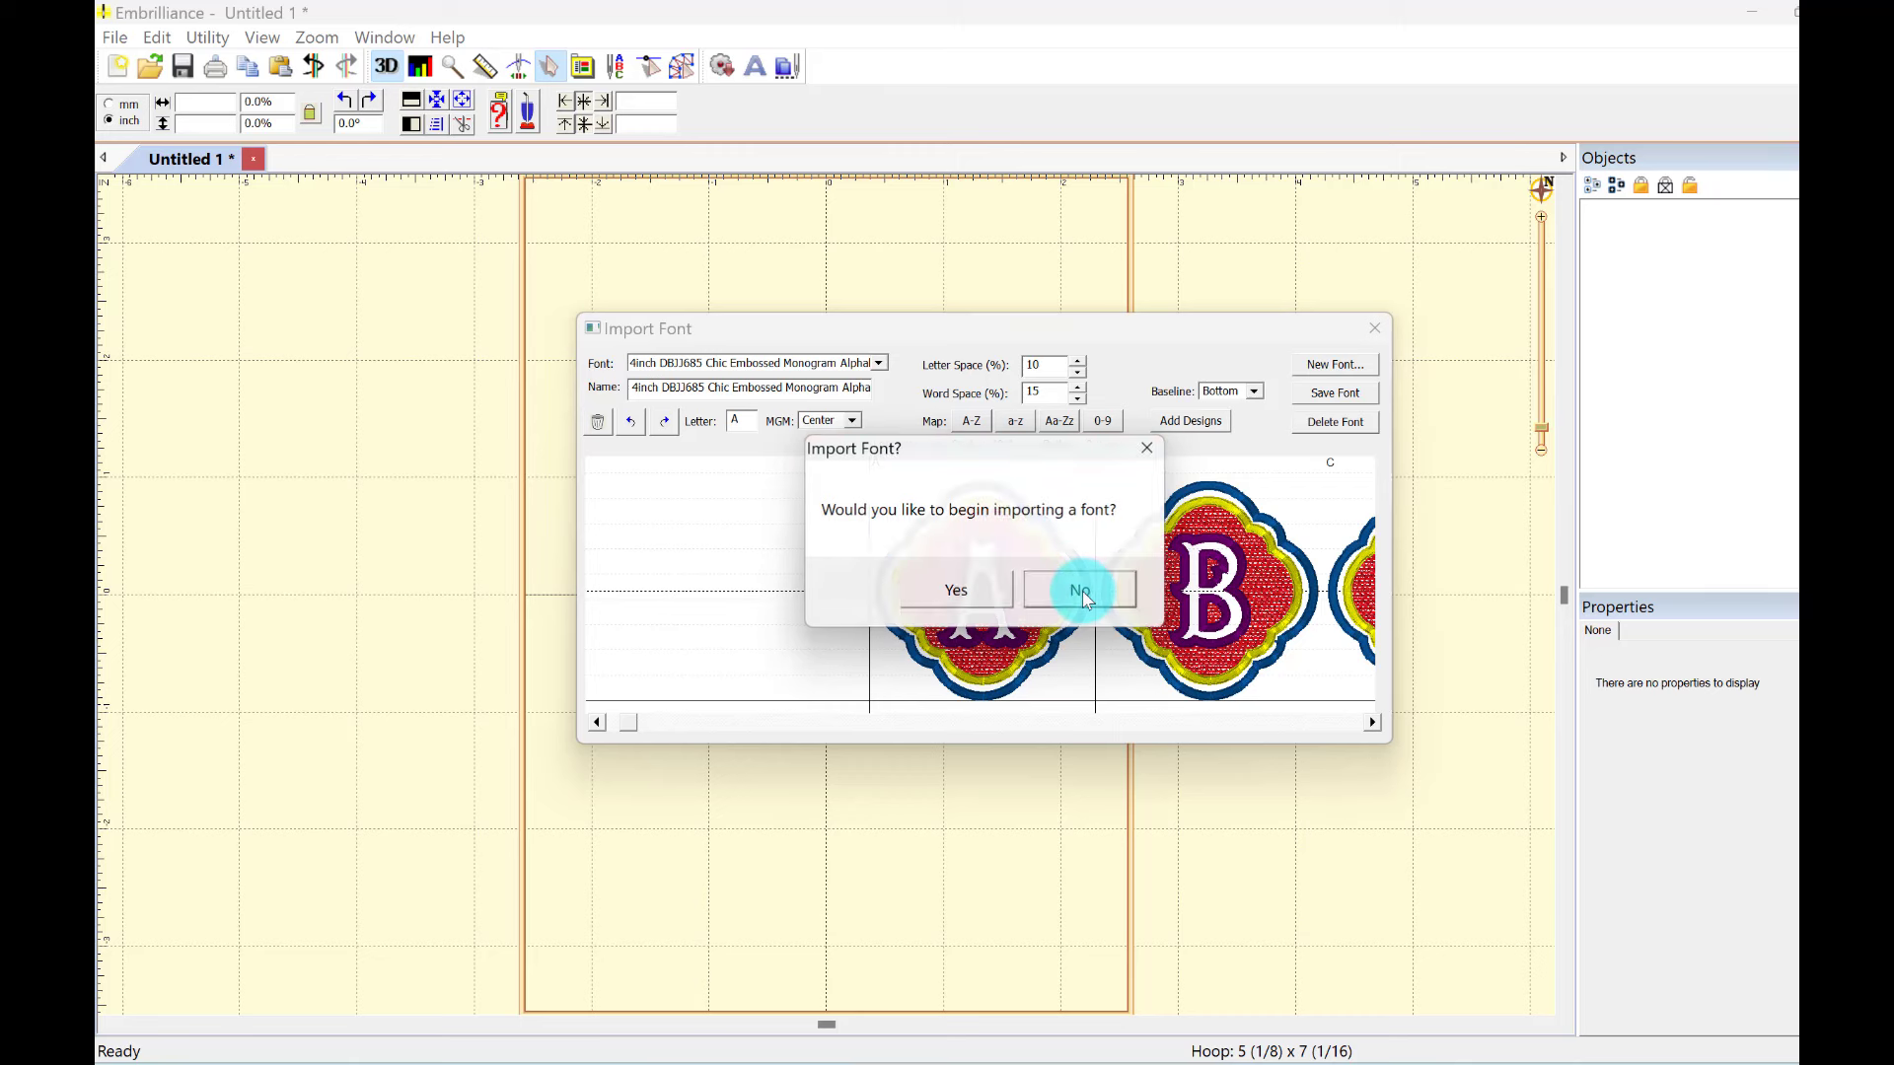
left_click(880, 367)
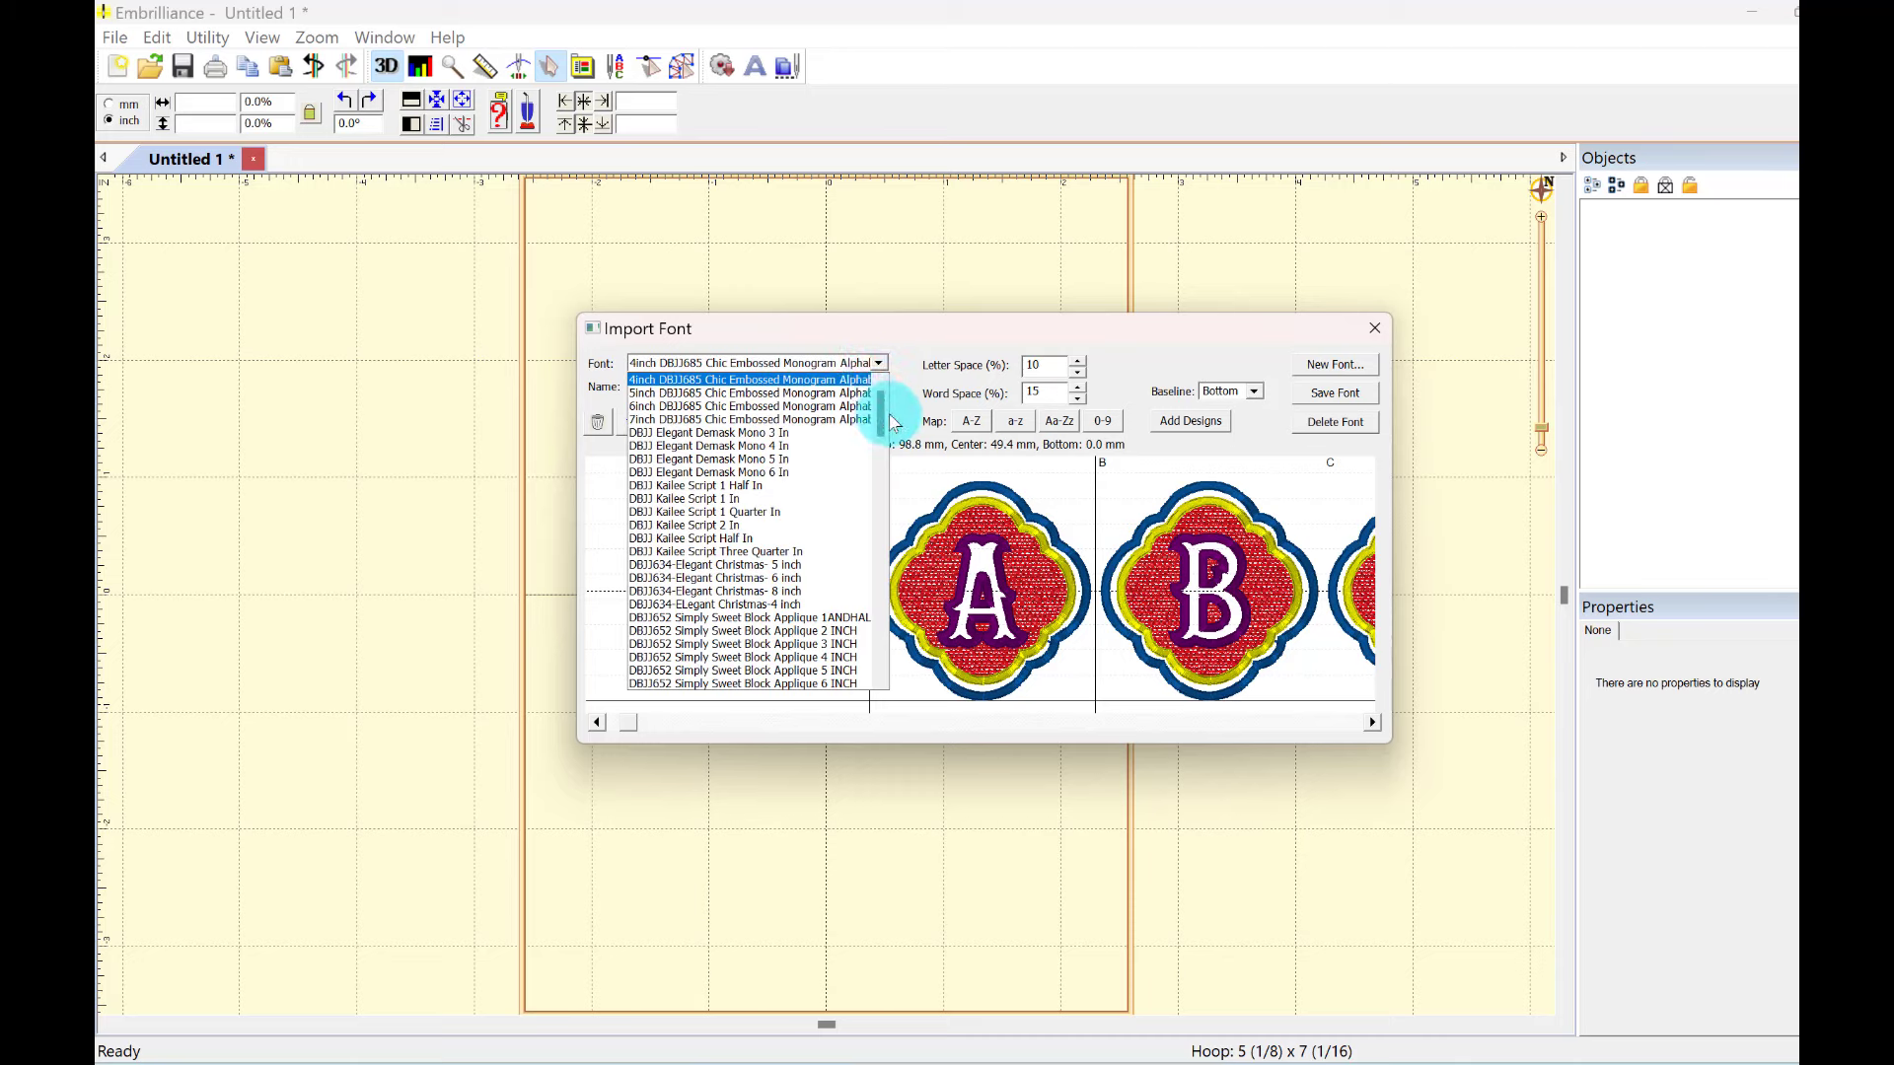
left_click_drag(881, 409, 903, 555)
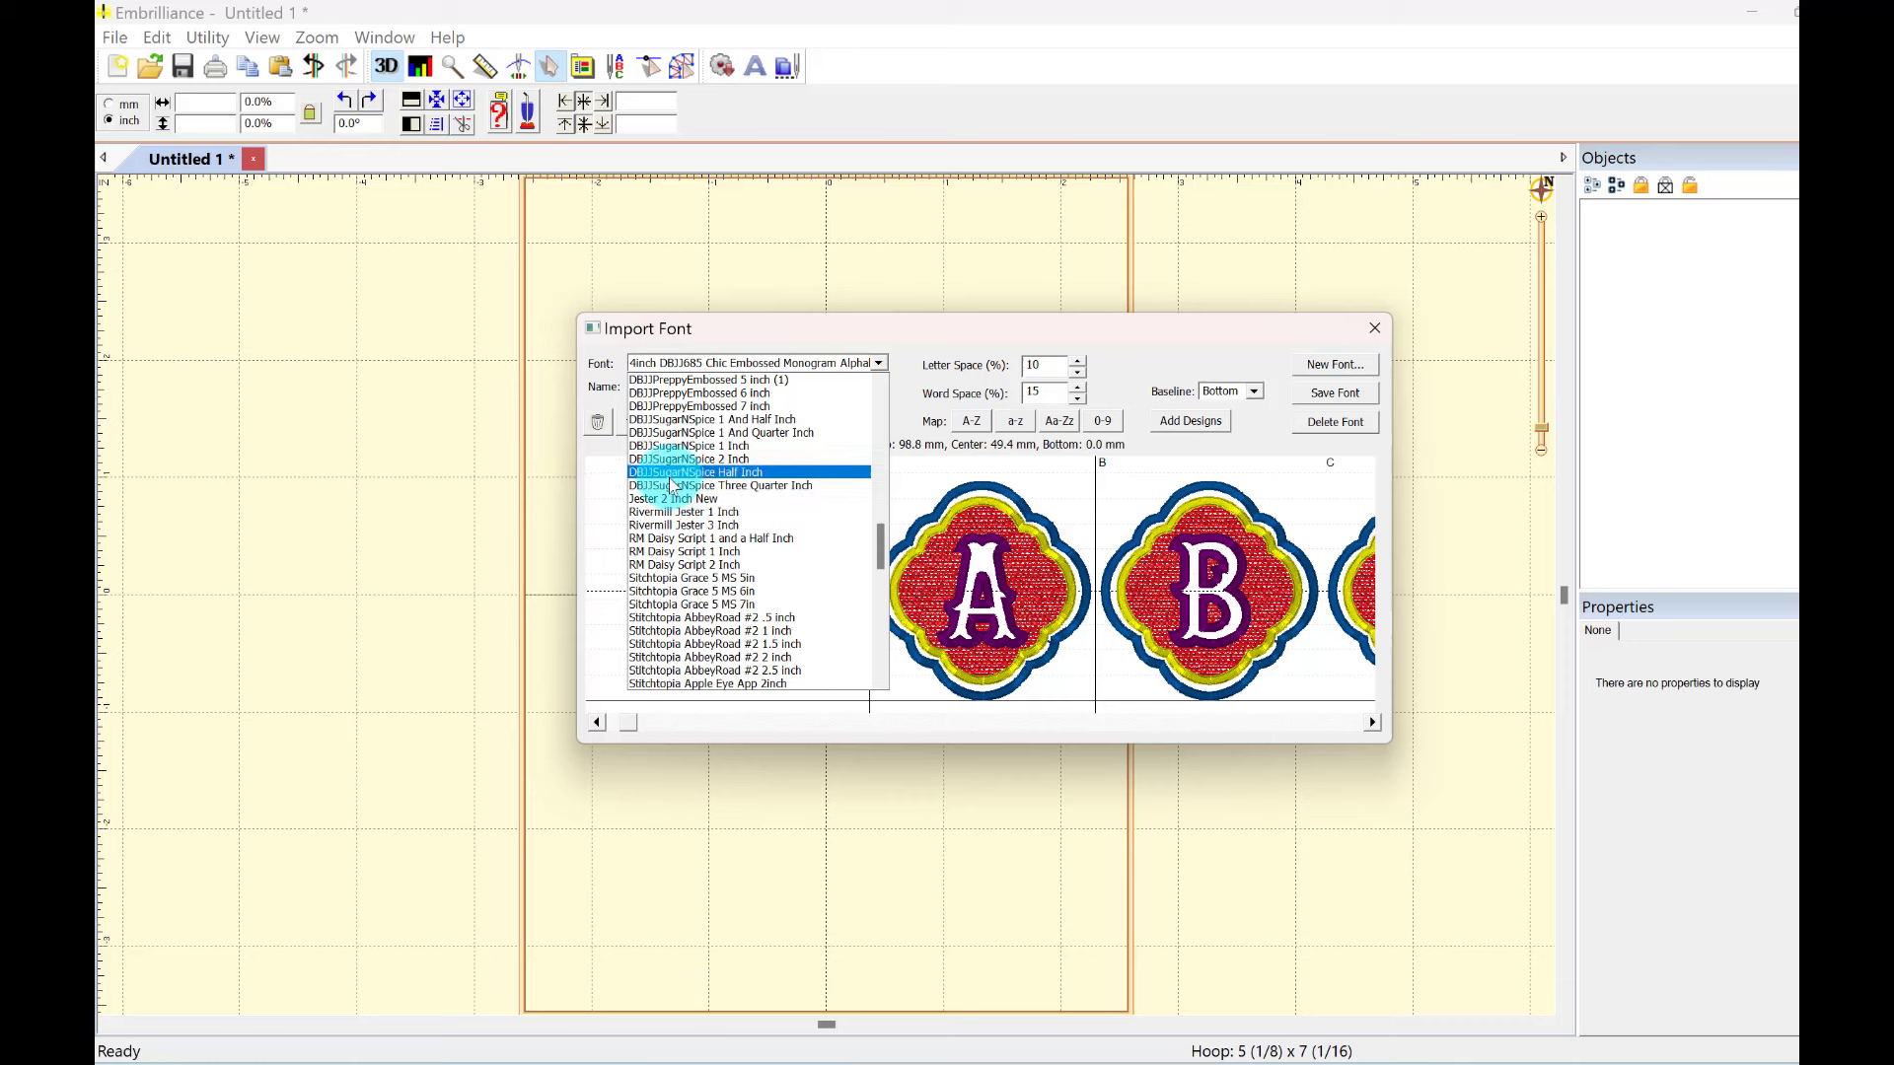
left_click(761, 506)
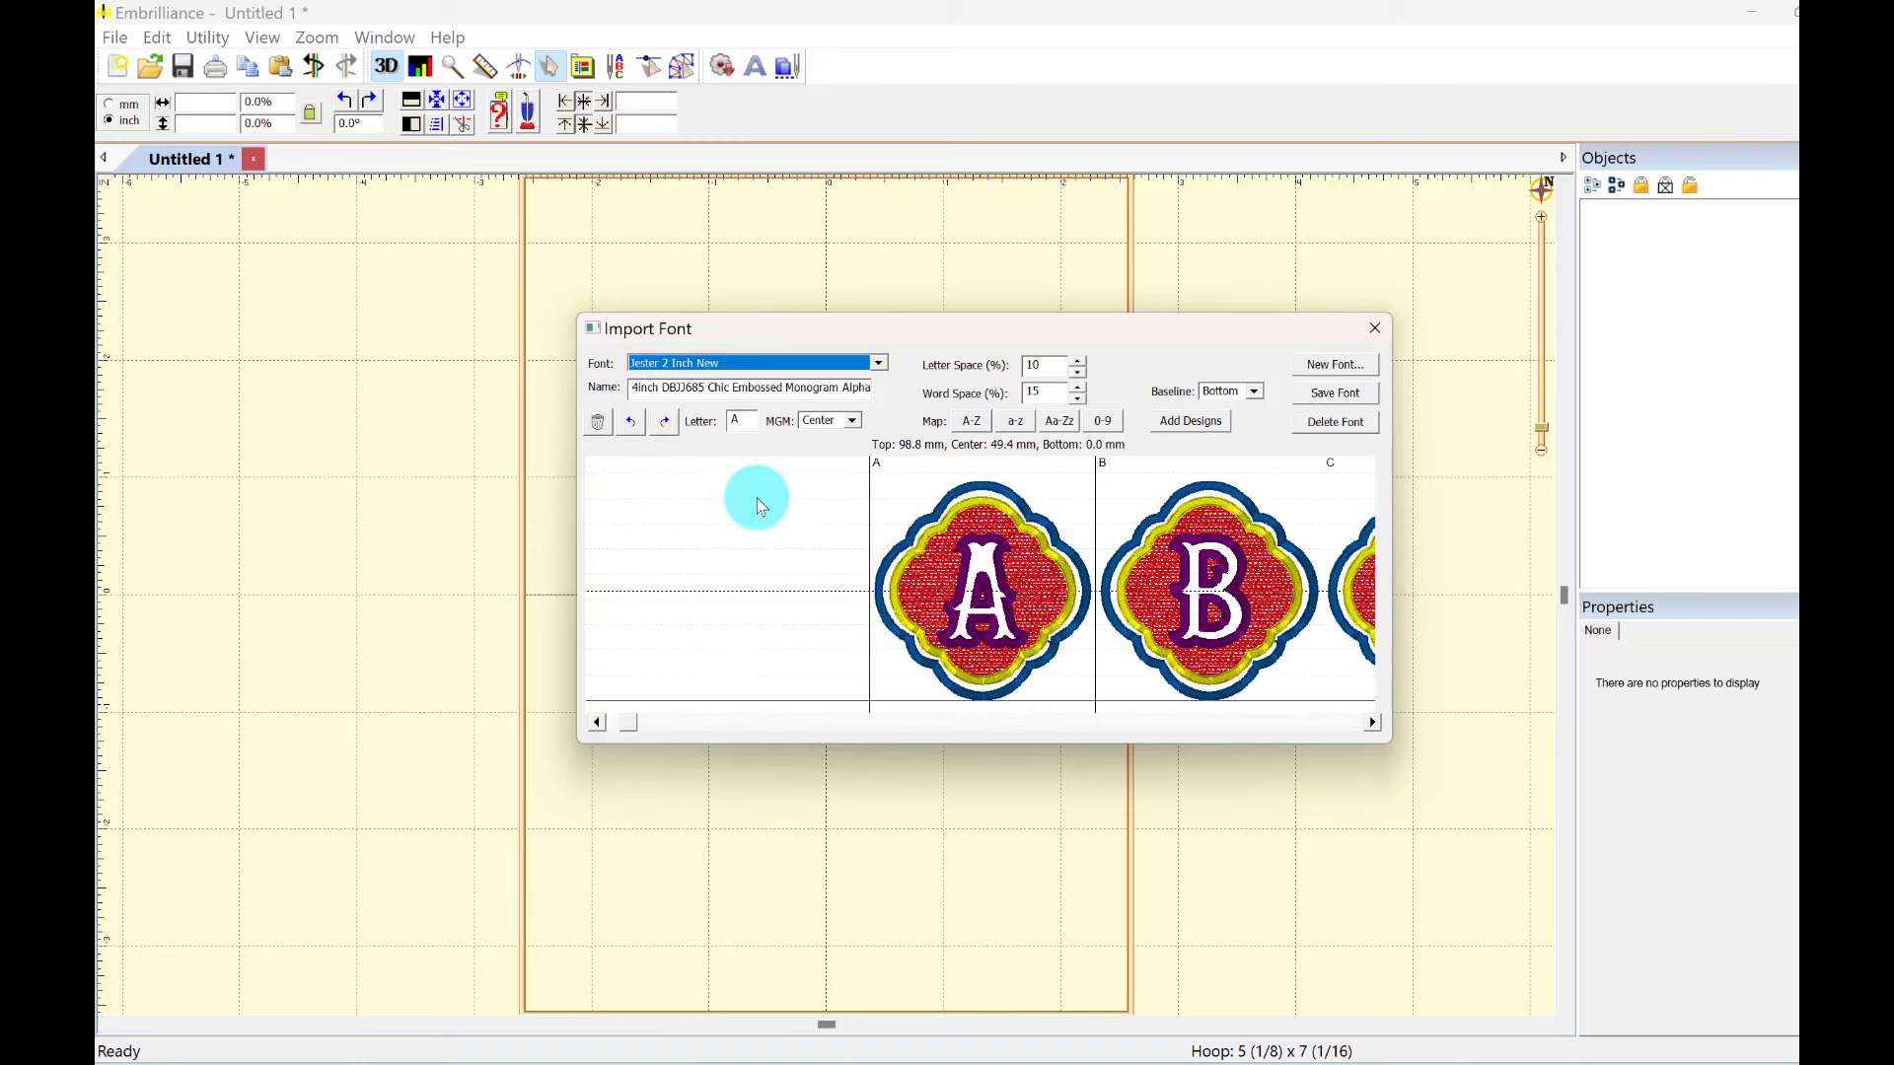